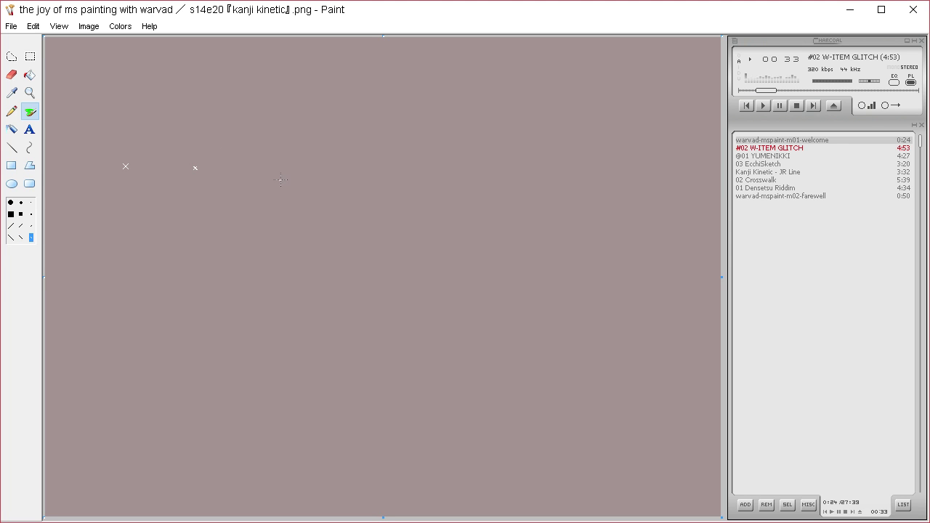
# Mix a dark reddish brown with luminance 66 and fill the whole canvas background with it.
pyautogui.click(20, 56)
pyautogui.click(13, 93)
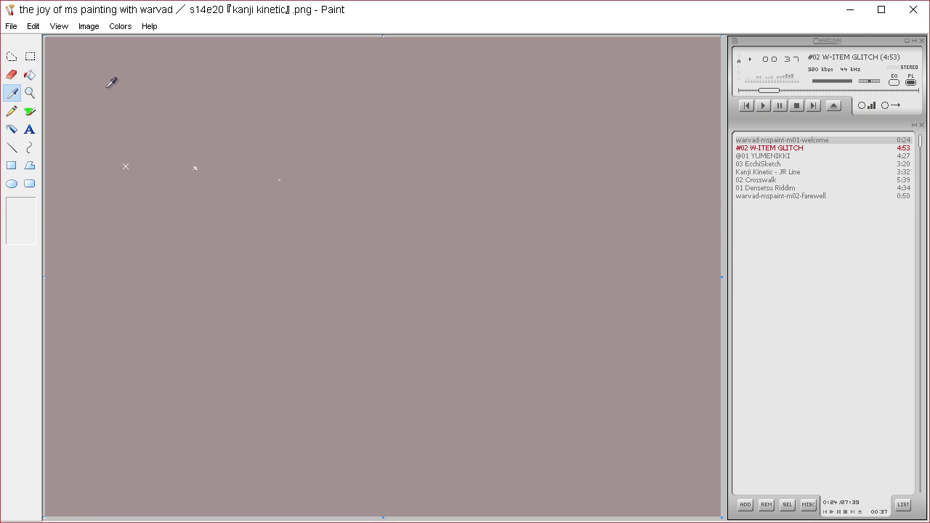
pyautogui.click(108, 89)
pyautogui.click(14, 57)
pyautogui.click(29, 75)
pyautogui.click(120, 26)
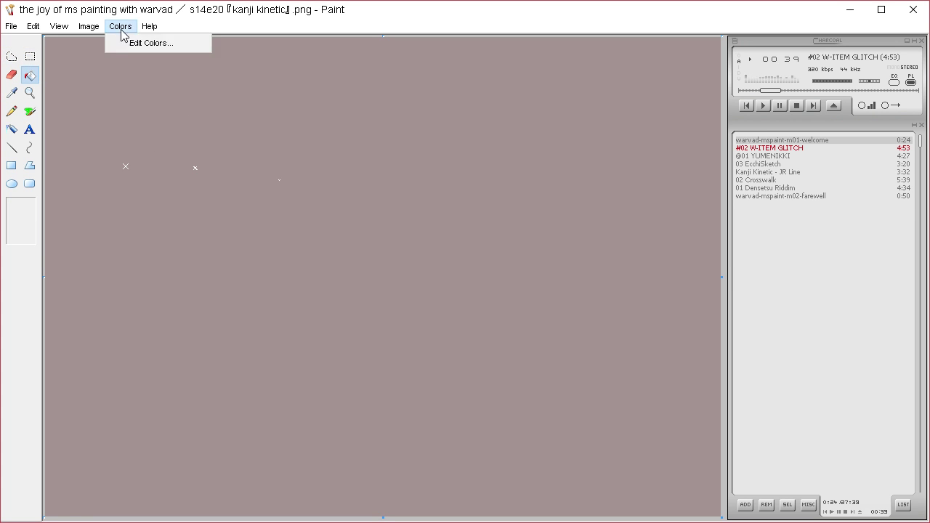
pyautogui.click(127, 43)
pyautogui.click(482, 348)
pyautogui.click(693, 266)
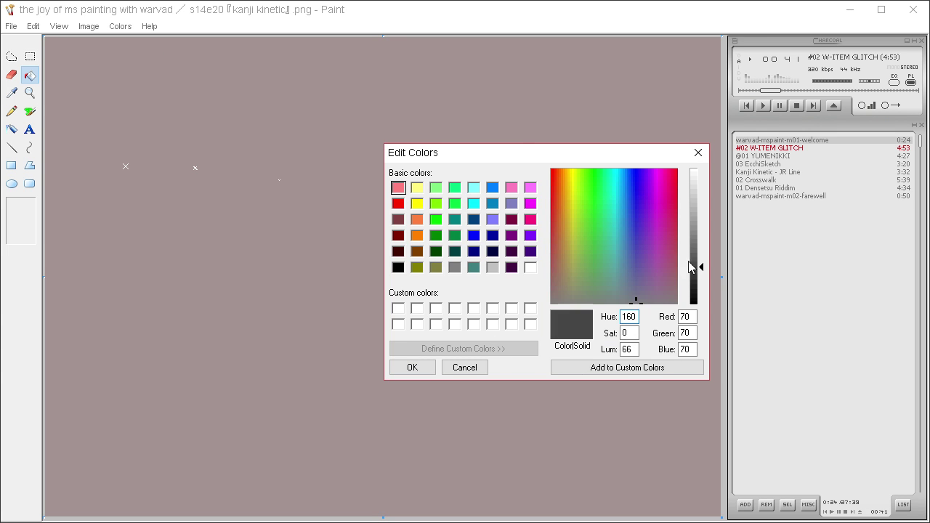
pyautogui.click(552, 289)
pyautogui.click(419, 372)
pyautogui.click(447, 329)
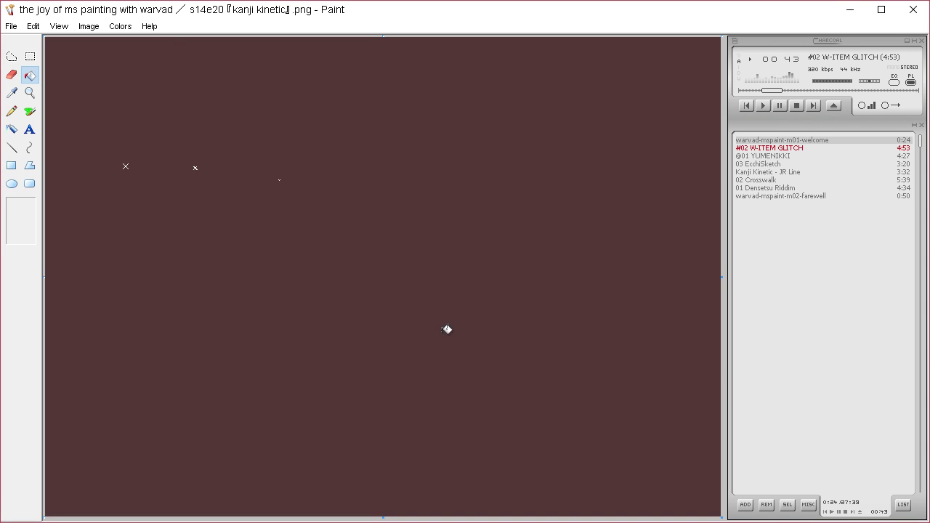
# Lasso the medium white x mark and move it to the upper right area of the canvas.
pyautogui.click(30, 56)
pyautogui.click(12, 93)
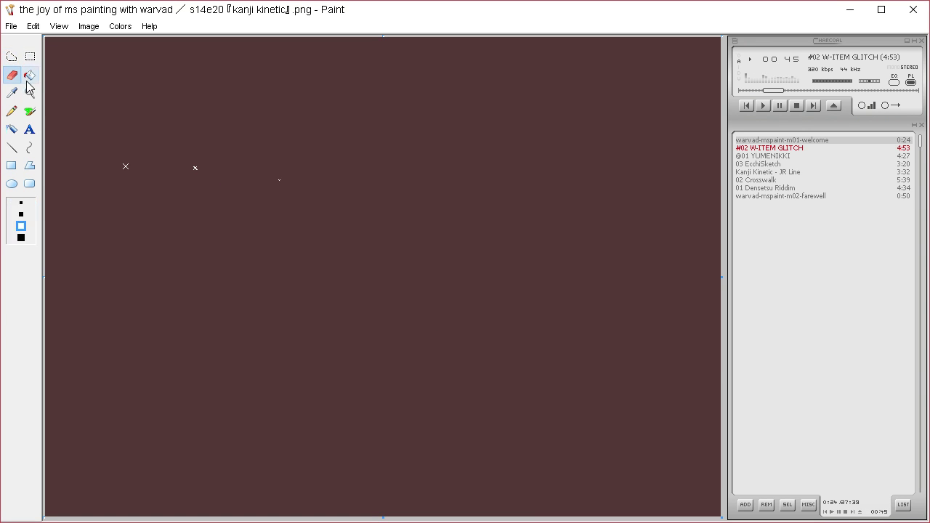
pyautogui.click(12, 56)
pyautogui.moveTo(207, 145); pyautogui.dragTo(206, 149)
pyautogui.moveTo(209, 171); pyautogui.dragTo(253, 285)
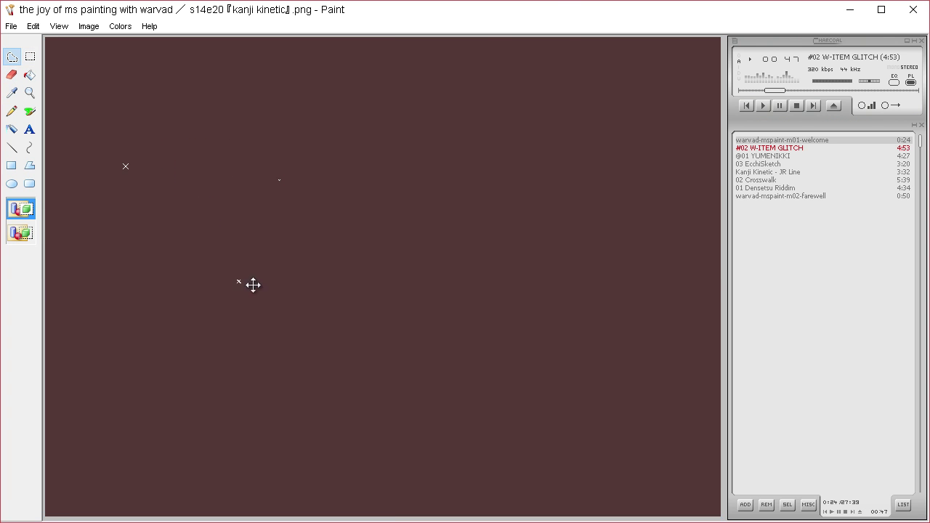
pyautogui.moveTo(592, 242); pyautogui.dragTo(597, 244)
# Lasso the tiny white mark and move it below and between the two x marks.
pyautogui.moveTo(353, 112)
pyautogui.mouseDown()
pyautogui.moveTo(228, 170)
pyautogui.moveTo(363, 150)
pyautogui.mouseUp()
pyautogui.moveTo(360, 208); pyautogui.dragTo(415, 320)
pyautogui.moveTo(497, 356); pyautogui.dragTo(500, 359)
pyautogui.moveTo(647, 222)
pyautogui.mouseDown()
pyautogui.moveTo(633, 201)
pyautogui.moveTo(617, 280)
pyautogui.mouseUp()
pyautogui.moveTo(609, 247); pyautogui.dragTo(609, 238)
pyautogui.moveTo(626, 189); pyautogui.dragTo(625, 188)
# Smear a transparent selection of the whole canvas so the three marks sketch white cat outlines with ears, eyes, body and tail.
pyautogui.hotkey('ctrl', 'a')
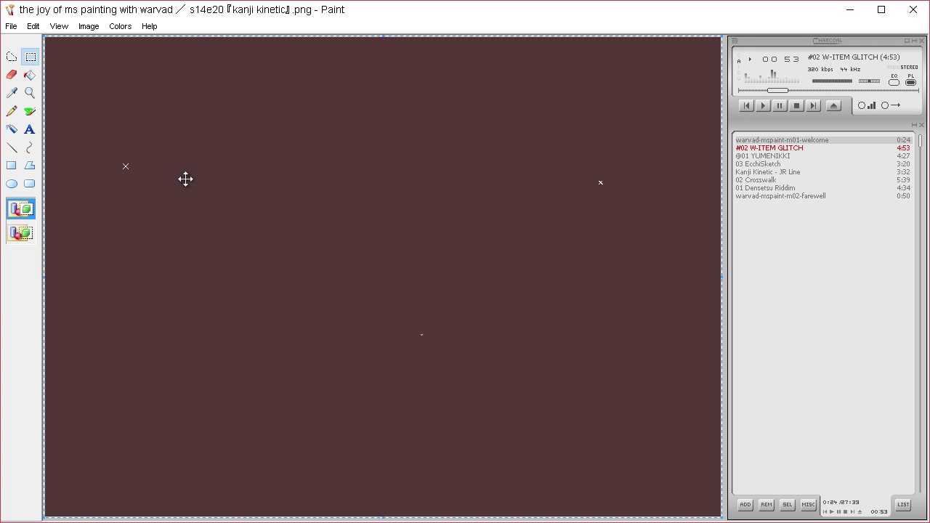
pyautogui.moveTo(229, 229); pyautogui.dragTo(230, 220)
pyautogui.moveTo(233, 227)
pyautogui.mouseDown()
pyautogui.moveTo(192, 213)
pyautogui.moveTo(176, 229)
pyautogui.moveTo(179, 218)
pyautogui.moveTo(201, 220)
pyautogui.moveTo(213, 202)
pyautogui.moveTo(218, 138)
pyautogui.moveTo(249, 215)
pyautogui.moveTo(266, 219)
pyautogui.moveTo(260, 246)
pyautogui.moveTo(280, 242)
pyautogui.moveTo(316, 160)
pyautogui.moveTo(335, 242)
pyautogui.moveTo(350, 255)
pyautogui.moveTo(337, 288)
pyautogui.moveTo(370, 288)
pyautogui.moveTo(346, 312)
pyautogui.moveTo(360, 329)
pyautogui.moveTo(265, 333)
pyautogui.moveTo(264, 357)
pyautogui.moveTo(298, 406)
pyautogui.moveTo(317, 470)
pyautogui.moveTo(374, 491)
pyautogui.moveTo(439, 485)
pyautogui.moveTo(457, 455)
pyautogui.moveTo(447, 430)
pyautogui.moveTo(412, 408)
pyautogui.moveTo(395, 376)
pyautogui.moveTo(390, 329)
pyautogui.moveTo(409, 295)
pyautogui.moveTo(443, 270)
pyautogui.moveTo(462, 276)
pyautogui.moveTo(462, 299)
pyautogui.moveTo(432, 307)
pyautogui.moveTo(424, 353)
pyautogui.moveTo(438, 392)
pyautogui.moveTo(466, 407)
pyautogui.moveTo(480, 475)
pyautogui.moveTo(444, 495)
pyautogui.moveTo(438, 512)
pyautogui.moveTo(411, 520)
pyautogui.mouseUp()
pyautogui.click(28, 225)
pyautogui.moveTo(349, 518)
pyautogui.mouseDown()
pyautogui.moveTo(217, 520)
pyautogui.moveTo(239, 417)
pyautogui.moveTo(208, 519)
pyautogui.moveTo(188, 520)
pyautogui.moveTo(206, 404)
pyautogui.moveTo(176, 513)
pyautogui.moveTo(163, 510)
pyautogui.moveTo(166, 454)
pyautogui.moveTo(191, 386)
pyautogui.moveTo(231, 347)
pyautogui.moveTo(231, 335)
pyautogui.moveTo(179, 297)
pyautogui.moveTo(198, 282)
pyautogui.moveTo(194, 230)
pyautogui.moveTo(251, 328)
pyautogui.moveTo(238, 343)
pyautogui.moveTo(151, 198)
pyautogui.moveTo(165, 192)
pyautogui.moveTo(178, 202)
pyautogui.moveTo(180, 219)
pyautogui.moveTo(159, 231)
pyautogui.moveTo(142, 217)
pyautogui.moveTo(332, 339)
pyautogui.moveTo(327, 329)
pyautogui.moveTo(348, 358)
pyautogui.moveTo(338, 343)
pyautogui.moveTo(346, 325)
pyautogui.moveTo(318, 346)
pyautogui.mouseUp()
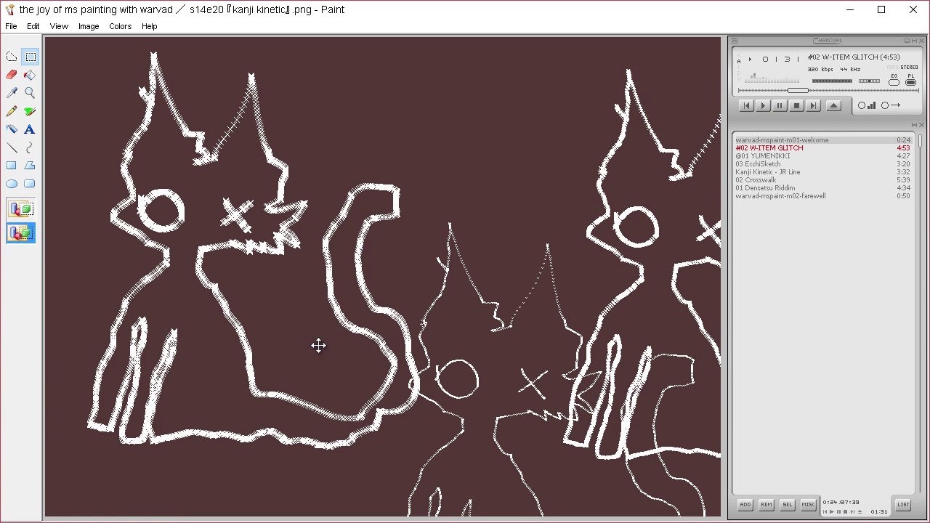
# Smear in the mouths, shoulder fur, crescent tail tips, inner-ear tufts and lower legs of the white cat sketches.
pyautogui.moveTo(259, 364)
pyautogui.mouseDown()
pyautogui.moveTo(294, 355)
pyautogui.moveTo(300, 365)
pyautogui.moveTo(304, 353)
pyautogui.moveTo(307, 361)
pyautogui.moveTo(296, 426)
pyautogui.moveTo(278, 395)
pyautogui.moveTo(276, 407)
pyautogui.moveTo(257, 406)
pyautogui.moveTo(257, 434)
pyautogui.moveTo(287, 409)
pyautogui.moveTo(282, 438)
pyautogui.moveTo(343, 458)
pyautogui.mouseUp()
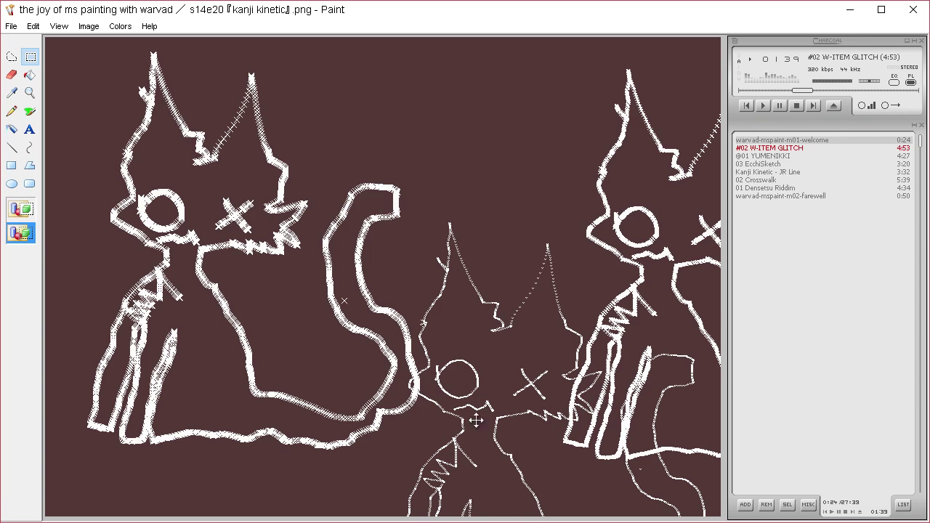
pyautogui.moveTo(513, 308)
pyautogui.mouseDown()
pyautogui.moveTo(501, 305)
pyautogui.moveTo(547, 285)
pyautogui.moveTo(504, 220)
pyautogui.moveTo(570, 230)
pyautogui.moveTo(568, 300)
pyautogui.moveTo(593, 288)
pyautogui.moveTo(601, 306)
pyautogui.moveTo(557, 331)
pyautogui.moveTo(581, 343)
pyautogui.moveTo(517, 337)
pyautogui.mouseUp()
pyautogui.moveTo(602, 422)
pyautogui.mouseDown()
pyautogui.moveTo(610, 467)
pyautogui.moveTo(537, 468)
pyautogui.mouseUp()
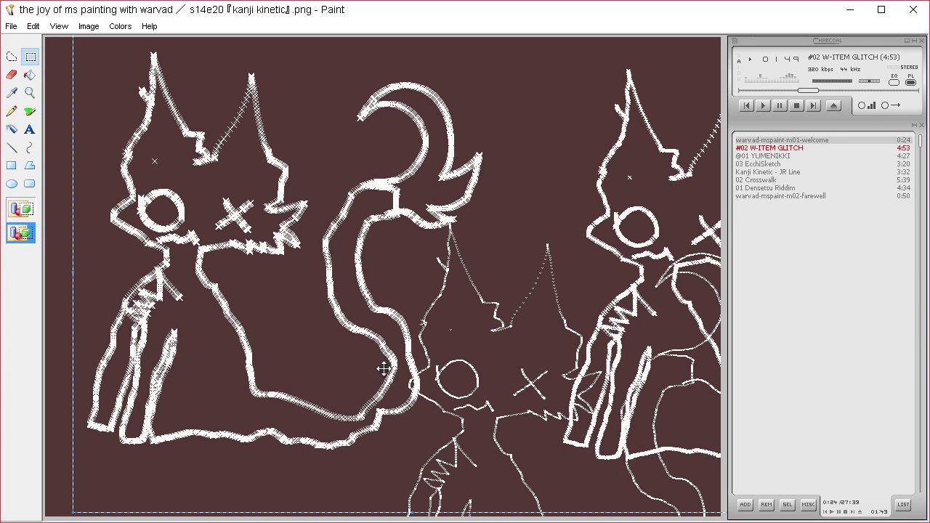
pyautogui.moveTo(384, 367)
pyautogui.mouseDown()
pyautogui.moveTo(385, 308)
pyautogui.moveTo(410, 371)
pyautogui.moveTo(372, 373)
pyautogui.moveTo(473, 357)
pyautogui.moveTo(454, 362)
pyautogui.moveTo(465, 331)
pyautogui.moveTo(477, 332)
pyautogui.moveTo(458, 383)
pyautogui.mouseUp()
pyautogui.moveTo(454, 517); pyautogui.dragTo(458, 422)
pyautogui.moveTo(444, 454)
pyautogui.mouseDown()
pyautogui.moveTo(436, 483)
pyautogui.moveTo(348, 464)
pyautogui.moveTo(340, 452)
pyautogui.moveTo(346, 519)
pyautogui.moveTo(336, 464)
pyautogui.moveTo(323, 495)
pyautogui.moveTo(424, 509)
pyautogui.moveTo(456, 497)
pyautogui.moveTo(443, 468)
pyautogui.moveTo(424, 520)
pyautogui.moveTo(439, 467)
pyautogui.moveTo(374, 381)
pyautogui.mouseUp()
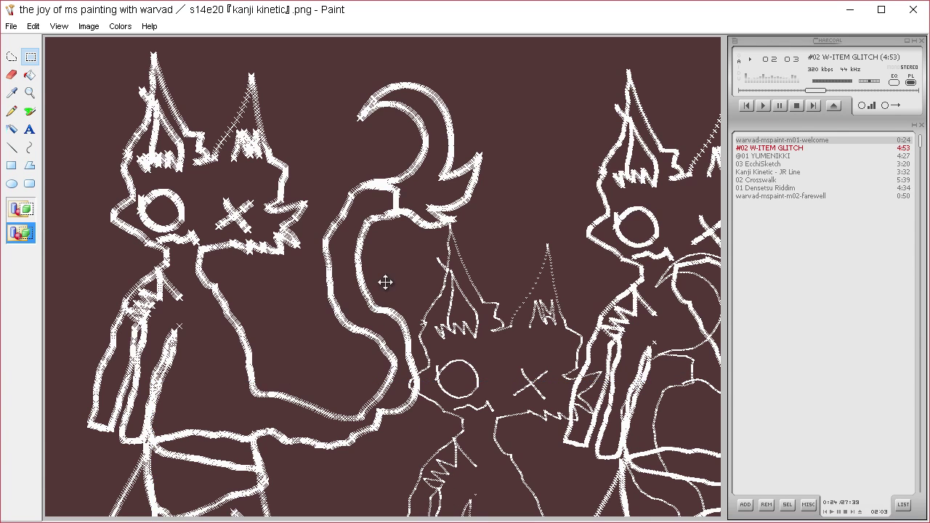
# Smear in the slit pupils, arms, clawed hands and scribbled neck ruffs of the white cat sketches.
pyautogui.moveTo(393, 268)
pyautogui.mouseDown()
pyautogui.moveTo(465, 432)
pyautogui.moveTo(502, 462)
pyautogui.moveTo(532, 440)
pyautogui.moveTo(535, 424)
pyautogui.moveTo(509, 426)
pyautogui.moveTo(488, 413)
pyautogui.moveTo(450, 318)
pyautogui.moveTo(397, 261)
pyautogui.mouseUp()
pyautogui.moveTo(365, 290)
pyautogui.mouseDown()
pyautogui.moveTo(332, 307)
pyautogui.moveTo(313, 290)
pyautogui.moveTo(333, 307)
pyautogui.moveTo(316, 301)
pyautogui.moveTo(264, 392)
pyautogui.moveTo(263, 331)
pyautogui.moveTo(303, 245)
pyautogui.moveTo(334, 219)
pyautogui.mouseUp()
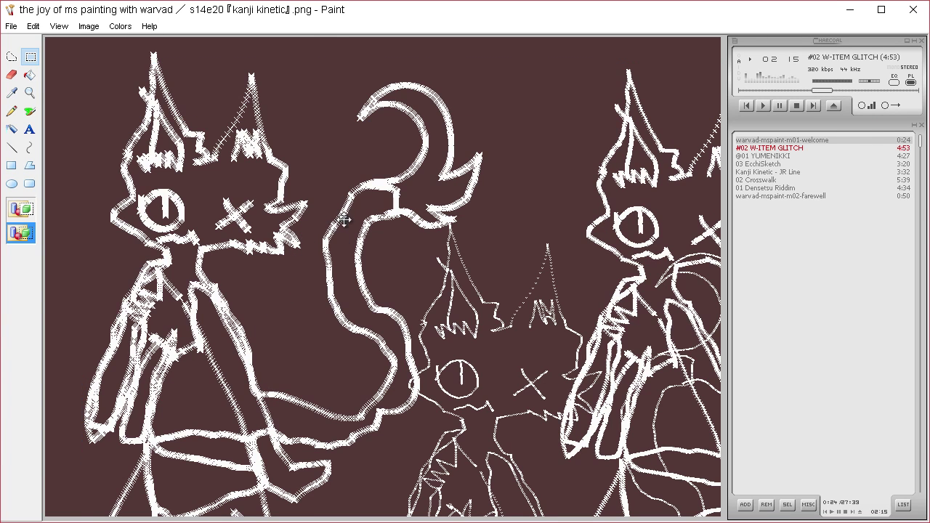
pyautogui.moveTo(344, 219); pyautogui.dragTo(345, 229)
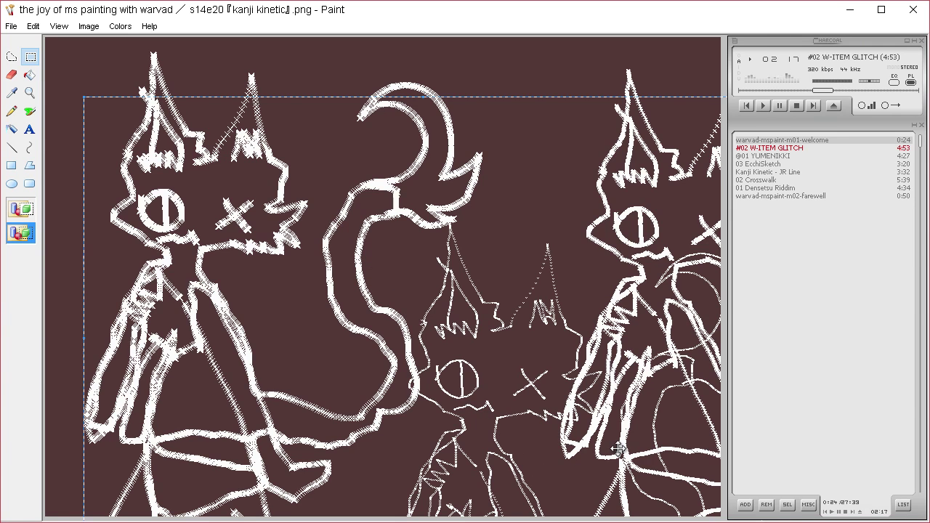
pyautogui.press('Escape')
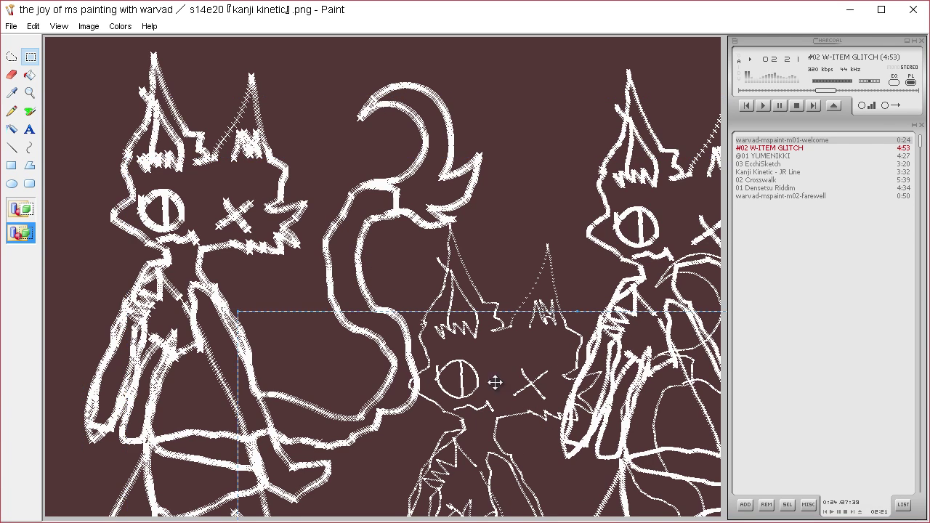
pyautogui.moveTo(512, 441)
pyautogui.mouseDown()
pyautogui.moveTo(500, 426)
pyautogui.moveTo(498, 447)
pyautogui.moveTo(463, 444)
pyautogui.mouseUp()
pyautogui.moveTo(334, 246)
pyautogui.mouseDown()
pyautogui.moveTo(358, 223)
pyautogui.moveTo(370, 244)
pyautogui.moveTo(350, 238)
pyautogui.moveTo(360, 252)
pyautogui.moveTo(345, 249)
pyautogui.moveTo(353, 269)
pyautogui.moveTo(322, 259)
pyautogui.moveTo(337, 304)
pyautogui.moveTo(403, 337)
pyautogui.moveTo(411, 363)
pyautogui.moveTo(392, 320)
pyautogui.moveTo(398, 377)
pyautogui.moveTo(391, 404)
pyautogui.moveTo(410, 458)
pyautogui.moveTo(450, 483)
pyautogui.mouseUp()
pyautogui.moveTo(450, 483); pyautogui.dragTo(361, 455)
pyautogui.moveTo(314, 178); pyautogui.dragTo(308, 171)
# Sample the white of the sketch and darken it to near-black as a custom colour.
pyautogui.click(11, 93)
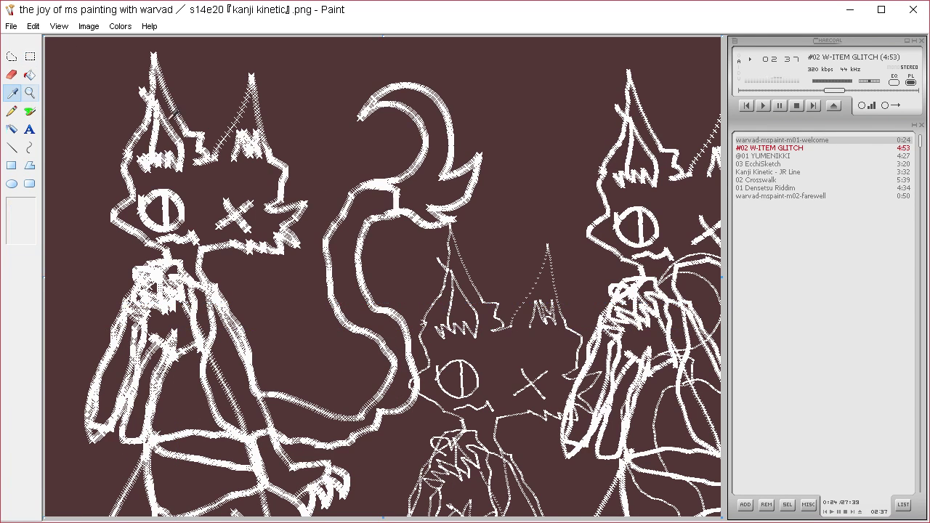
pyautogui.click(175, 112)
pyautogui.click(11, 75)
pyautogui.click(119, 26)
pyautogui.click(138, 45)
pyautogui.click(490, 349)
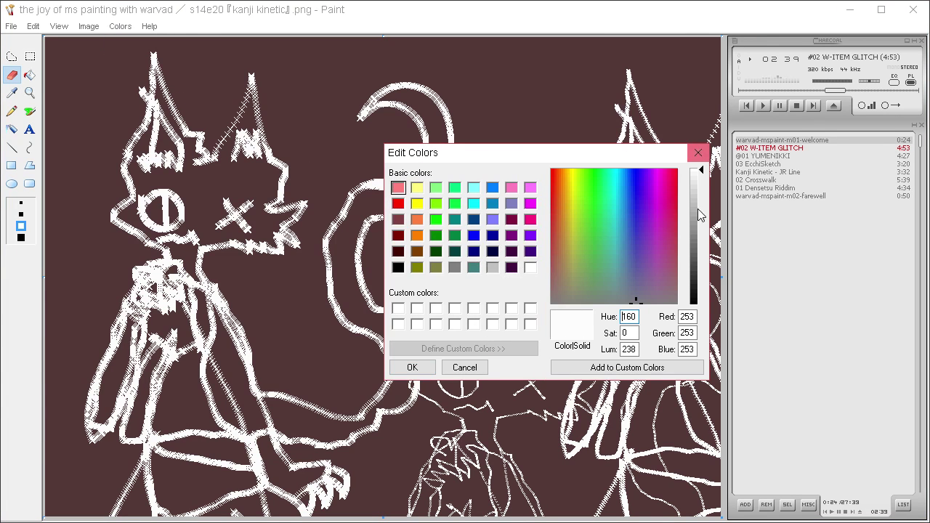
pyautogui.moveTo(701, 296); pyautogui.dragTo(699, 284)
pyautogui.click(425, 363)
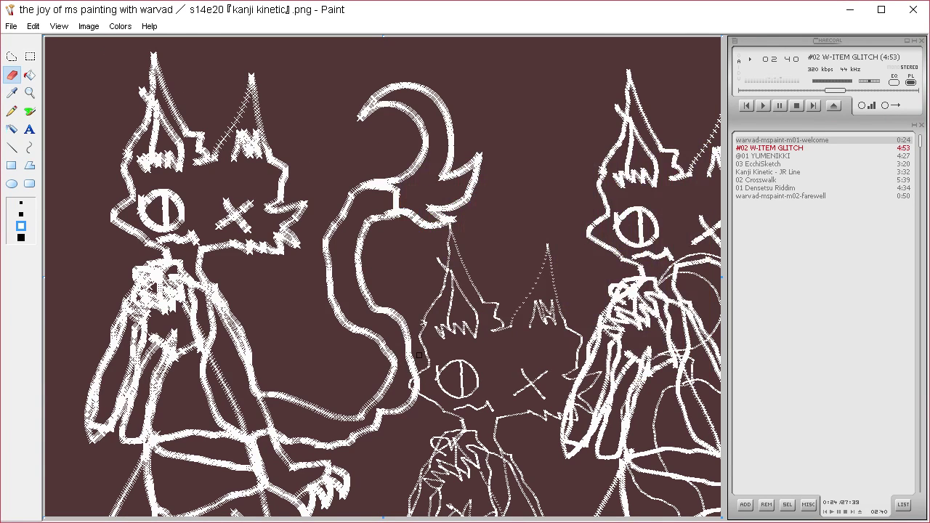
# Clear the whole canvas and start painting three separate near-black dots with a small square brush.
pyautogui.click(11, 111)
pyautogui.click(30, 113)
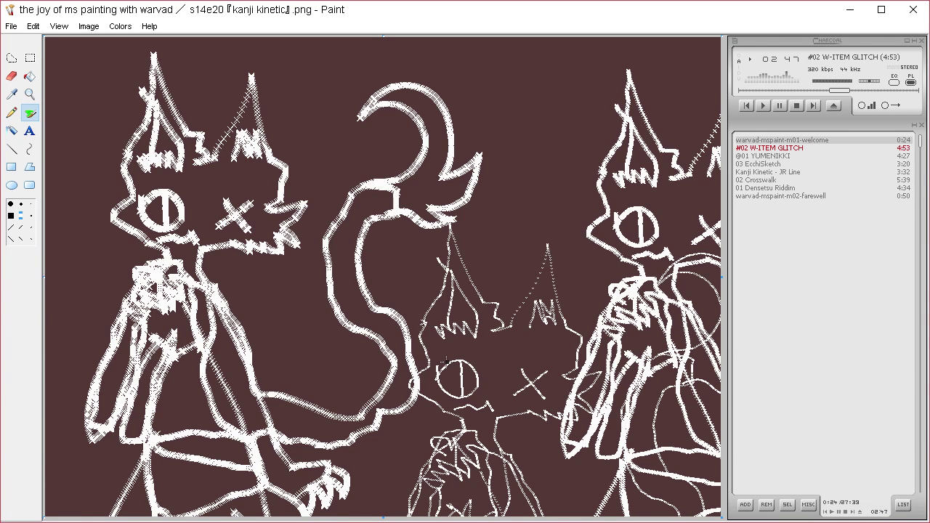
pyautogui.hotkey('ctrl', 'a')
pyautogui.press('Delete')
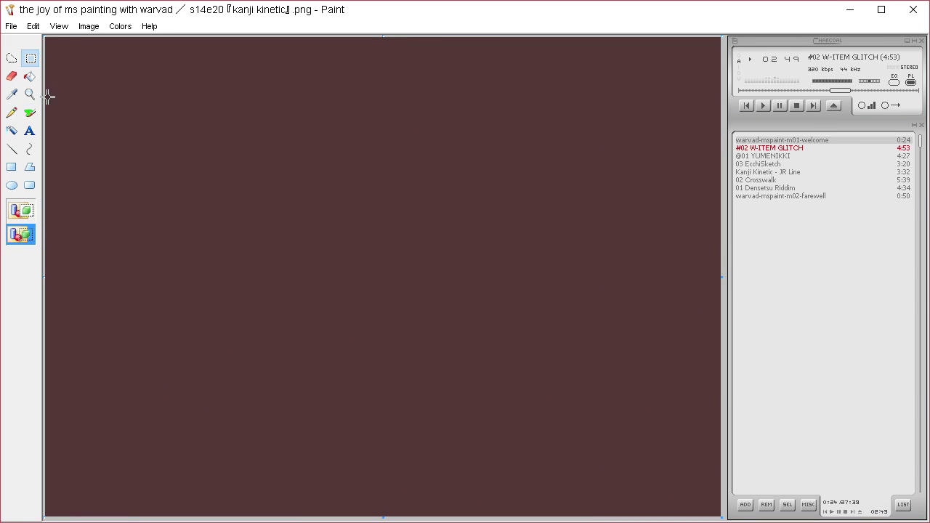
pyautogui.click(30, 112)
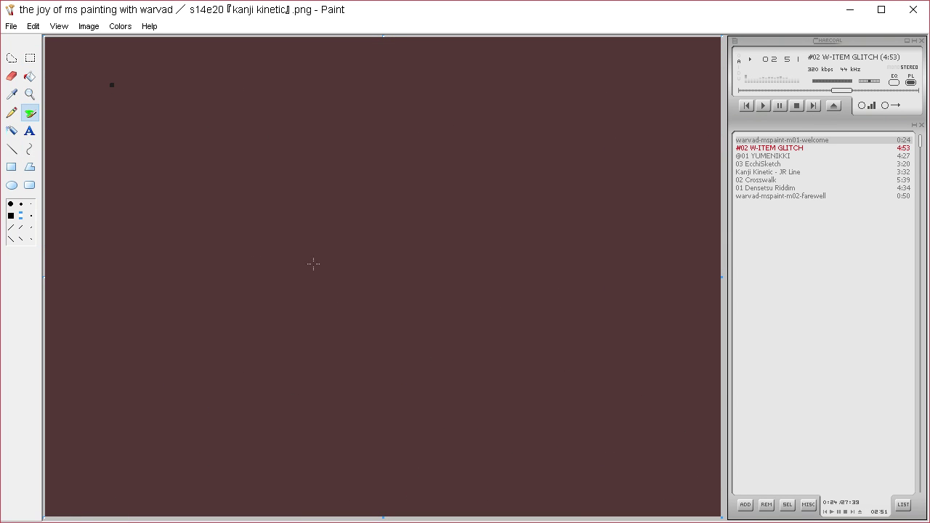
# Restore the white cat sketches and lay the whole-canvas selection of the three dark dots over them.
pyautogui.hotkey('ctrl', 'a')
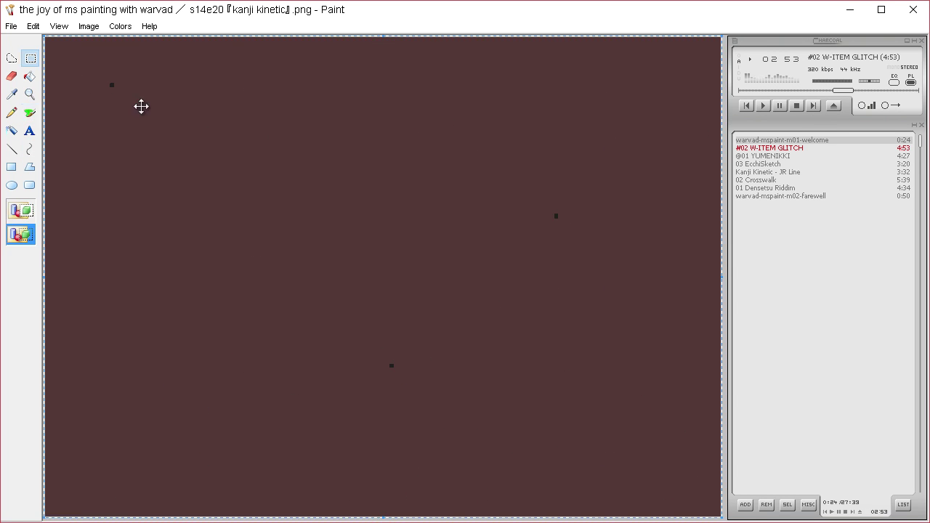
pyautogui.press('Escape')
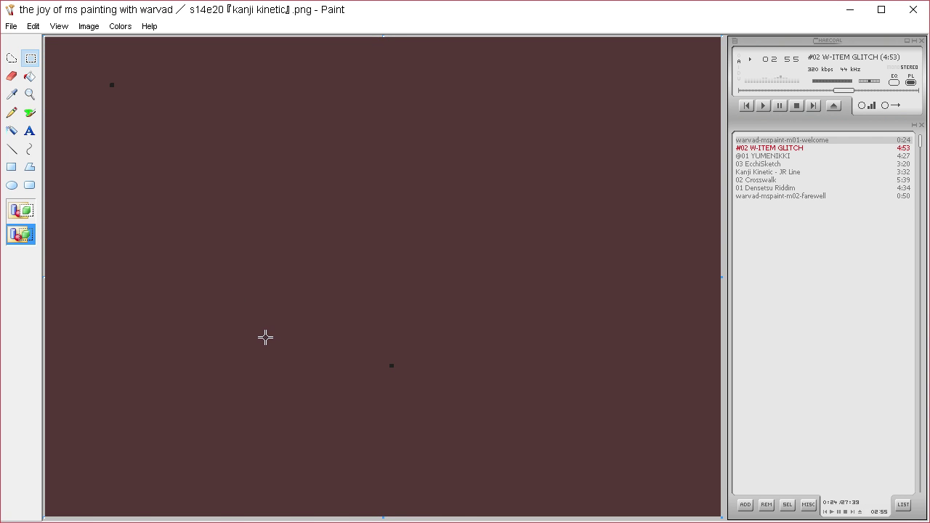
pyautogui.hotkey('ctrl', 'z')
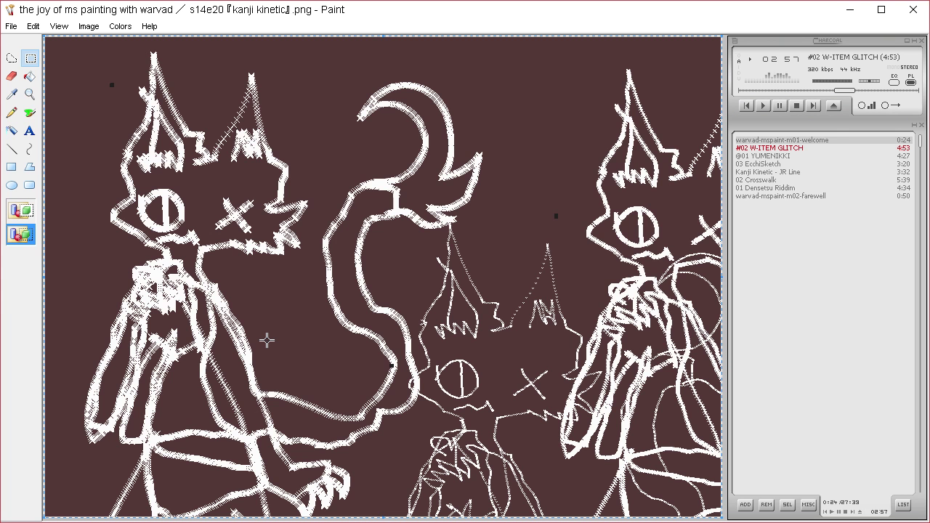
# Smear the dots selection to ink the dark ears, right cheek, back, lower tail curve and clawed hand over the white sketch.
pyautogui.moveTo(517, 394); pyautogui.dragTo(542, 410)
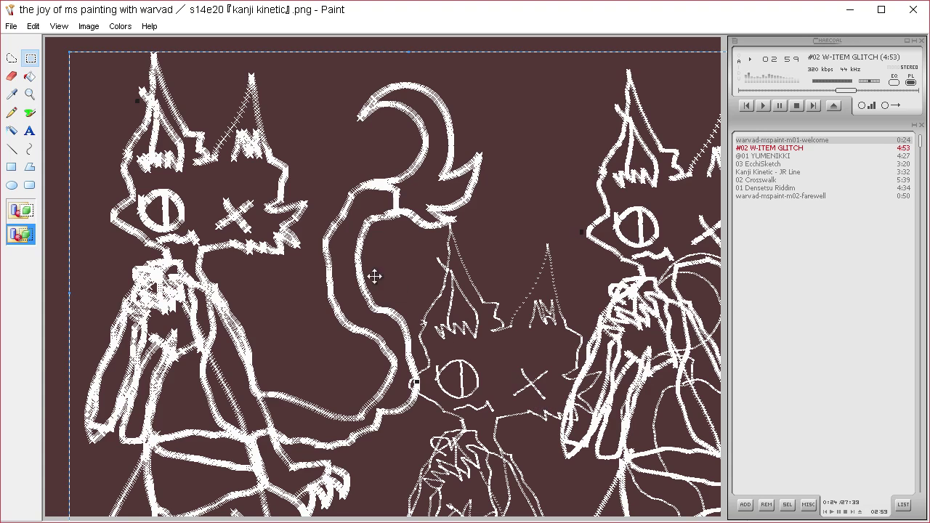
pyautogui.moveTo(410, 353)
pyautogui.mouseDown()
pyautogui.moveTo(425, 338)
pyautogui.moveTo(442, 340)
pyautogui.moveTo(469, 408)
pyautogui.moveTo(496, 410)
pyautogui.moveTo(514, 349)
pyautogui.moveTo(526, 366)
pyautogui.moveTo(549, 457)
pyautogui.moveTo(567, 472)
pyautogui.moveTo(543, 498)
pyautogui.moveTo(472, 503)
pyautogui.moveTo(482, 518)
pyautogui.moveTo(525, 522)
pyautogui.mouseUp()
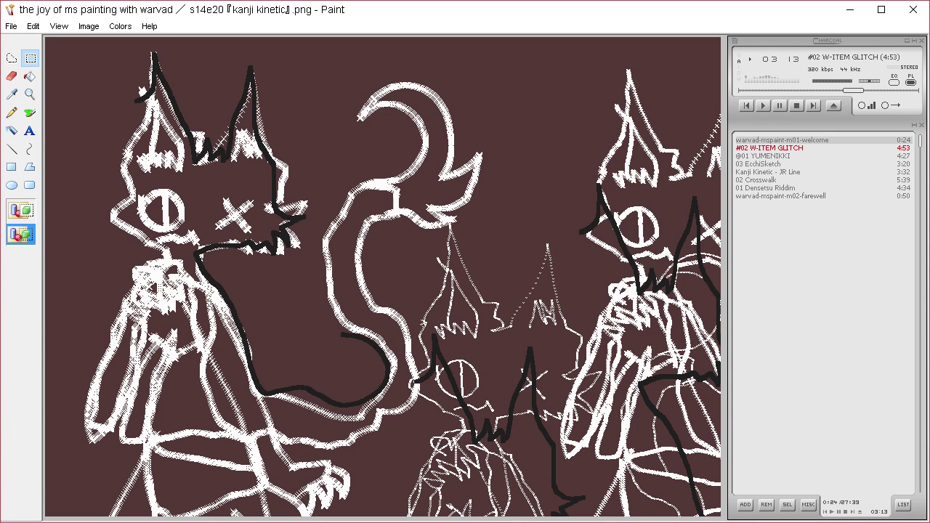
pyautogui.moveTo(357, 325)
pyautogui.mouseDown()
pyautogui.moveTo(392, 385)
pyautogui.moveTo(276, 398)
pyautogui.mouseUp()
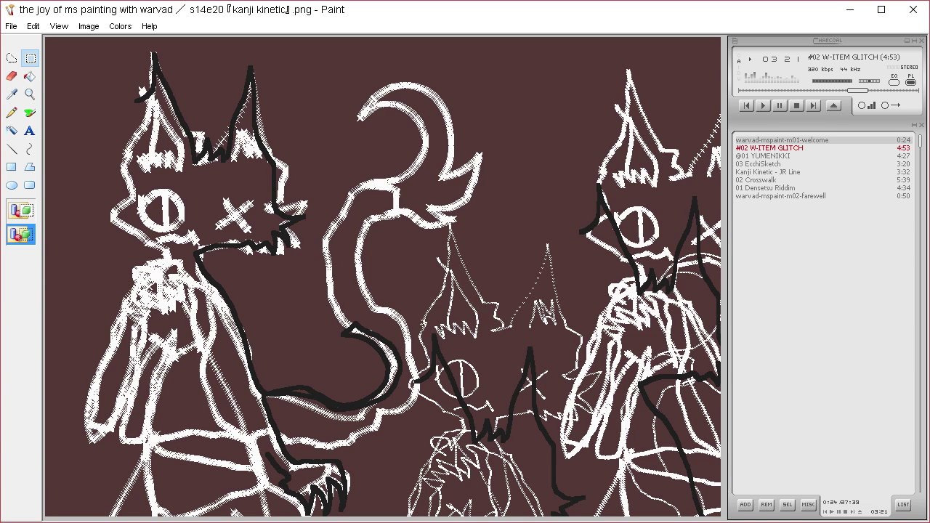
# Ink the arms, waist, legs, neck ruff and chest line in near-black by smearing the dots selection.
pyautogui.moveTo(238, 405); pyautogui.dragTo(216, 354)
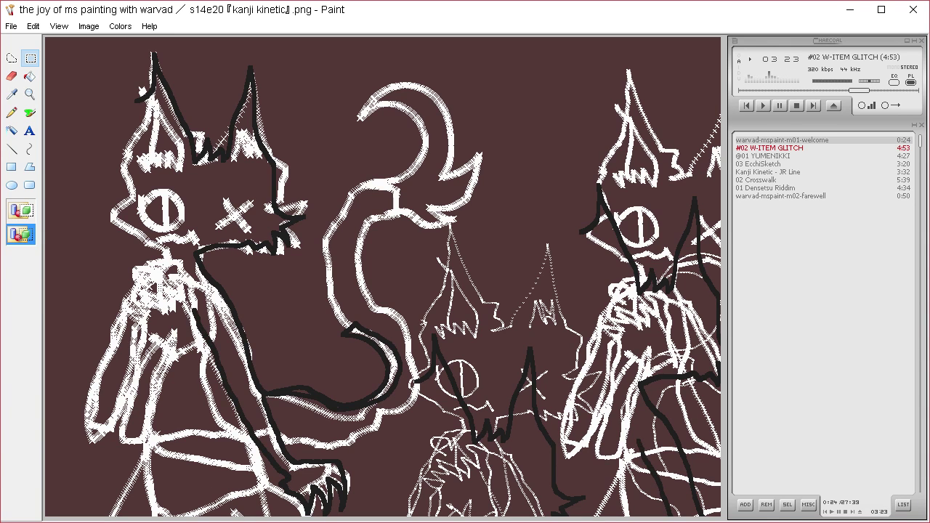
pyautogui.moveTo(195, 312); pyautogui.dragTo(216, 367)
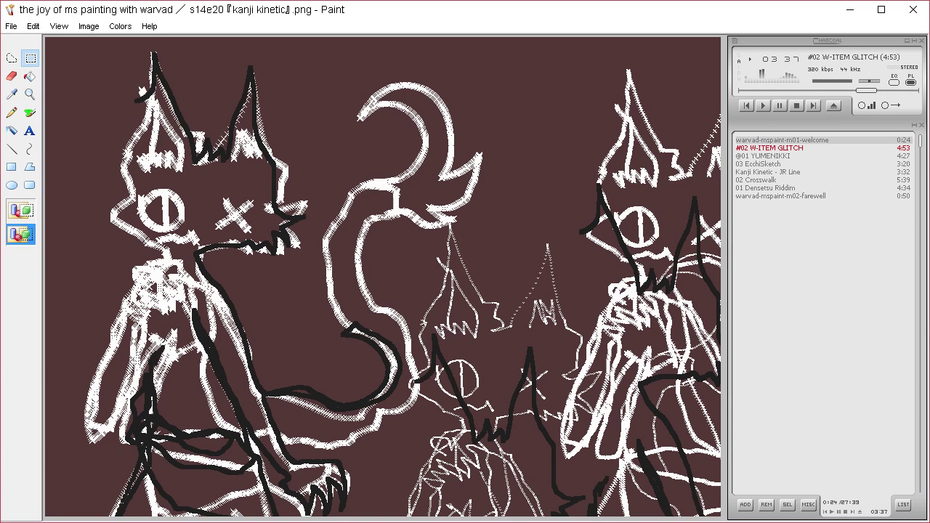
pyautogui.moveTo(166, 284)
pyautogui.mouseDown()
pyautogui.moveTo(193, 287)
pyautogui.moveTo(195, 296)
pyautogui.moveTo(181, 271)
pyautogui.moveTo(149, 279)
pyautogui.moveTo(139, 292)
pyautogui.moveTo(108, 417)
pyautogui.moveTo(115, 422)
pyautogui.moveTo(125, 408)
pyautogui.moveTo(137, 268)
pyautogui.moveTo(118, 288)
pyautogui.moveTo(87, 361)
pyautogui.moveTo(87, 438)
pyautogui.moveTo(132, 429)
pyautogui.mouseUp()
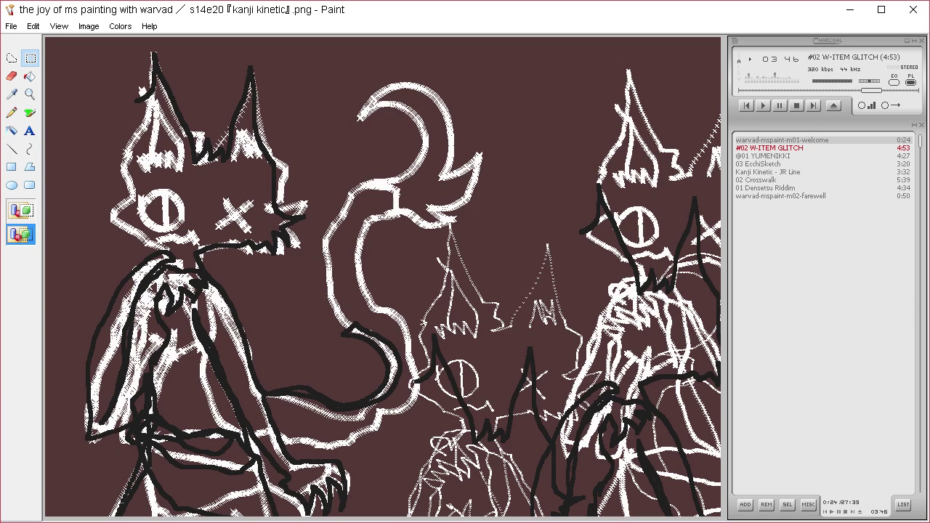
pyautogui.moveTo(154, 378); pyautogui.dragTo(161, 325)
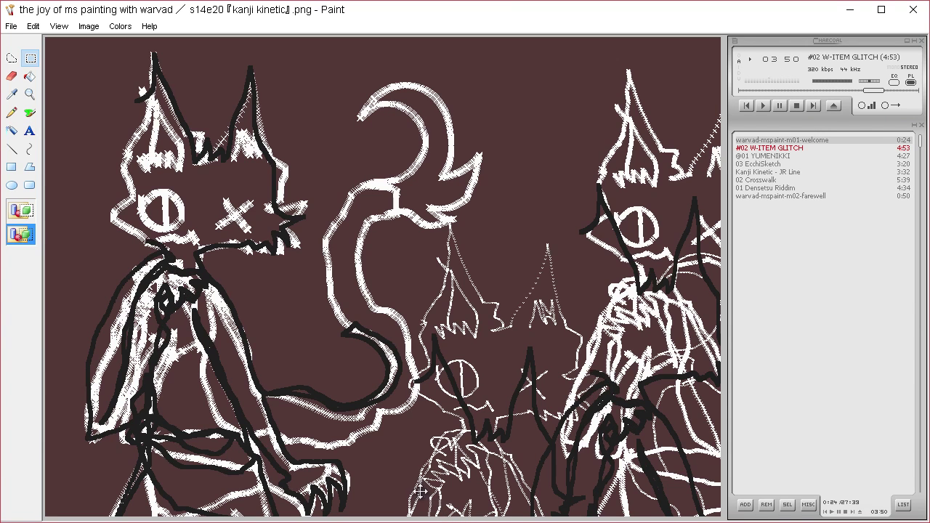
# Ink the eyes, brows, left cheek fur, nose and long curling tail with its crescent tip in near-black.
pyautogui.moveTo(404, 480)
pyautogui.mouseDown()
pyautogui.moveTo(449, 417)
pyautogui.moveTo(422, 430)
pyautogui.moveTo(413, 400)
pyautogui.moveTo(424, 337)
pyautogui.moveTo(426, 441)
pyautogui.moveTo(448, 450)
pyautogui.moveTo(453, 441)
pyautogui.moveTo(440, 463)
pyautogui.moveTo(450, 441)
pyautogui.moveTo(483, 466)
pyautogui.moveTo(449, 475)
pyautogui.moveTo(432, 456)
pyautogui.moveTo(475, 448)
pyautogui.moveTo(474, 475)
pyautogui.moveTo(479, 460)
pyautogui.moveTo(540, 451)
pyautogui.moveTo(531, 454)
pyautogui.moveTo(534, 434)
pyautogui.moveTo(514, 440)
pyautogui.moveTo(536, 430)
pyautogui.moveTo(560, 446)
pyautogui.moveTo(531, 460)
pyautogui.moveTo(519, 449)
pyautogui.moveTo(531, 443)
pyautogui.moveTo(523, 443)
pyautogui.moveTo(532, 454)
pyautogui.moveTo(520, 443)
pyautogui.moveTo(507, 451)
pyautogui.moveTo(541, 391)
pyautogui.moveTo(579, 391)
pyautogui.moveTo(446, 396)
pyautogui.moveTo(486, 494)
pyautogui.mouseUp()
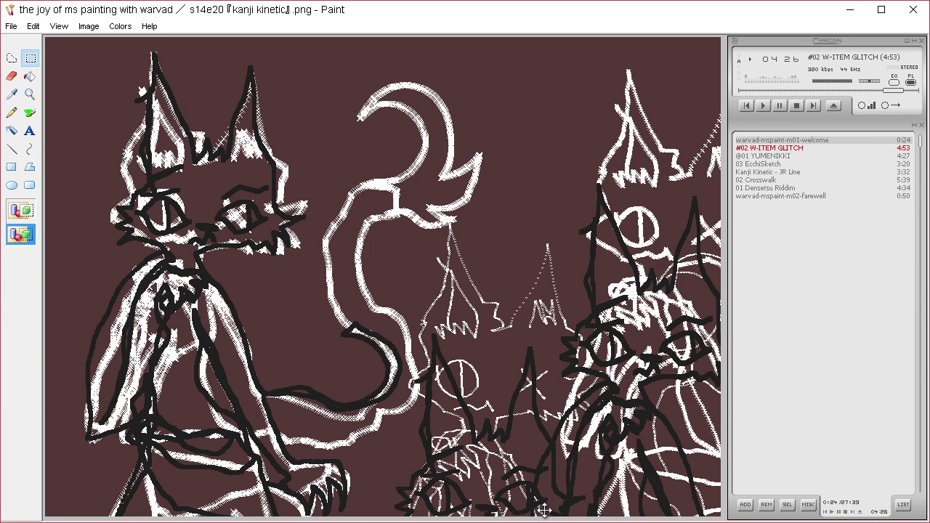
pyautogui.moveTo(624, 462)
pyautogui.mouseDown()
pyautogui.moveTo(615, 388)
pyautogui.moveTo(535, 320)
pyautogui.moveTo(550, 281)
pyautogui.moveTo(632, 264)
pyautogui.mouseUp()
pyautogui.moveTo(385, 252)
pyautogui.mouseDown()
pyautogui.moveTo(422, 246)
pyautogui.moveTo(416, 214)
pyautogui.moveTo(348, 176)
pyautogui.mouseUp()
pyautogui.moveTo(600, 185)
pyautogui.mouseDown()
pyautogui.moveTo(658, 180)
pyautogui.moveTo(604, 129)
pyautogui.moveTo(644, 114)
pyautogui.moveTo(680, 176)
pyautogui.mouseUp()
pyautogui.moveTo(452, 139)
pyautogui.mouseDown()
pyautogui.moveTo(451, 201)
pyautogui.moveTo(398, 284)
pyautogui.moveTo(313, 263)
pyautogui.moveTo(337, 331)
pyautogui.moveTo(383, 372)
pyautogui.moveTo(398, 464)
pyautogui.mouseUp()
pyautogui.moveTo(643, 477)
pyautogui.mouseDown()
pyautogui.moveTo(596, 509)
pyautogui.moveTo(603, 487)
pyautogui.moveTo(618, 485)
pyautogui.moveTo(575, 493)
pyautogui.mouseUp()
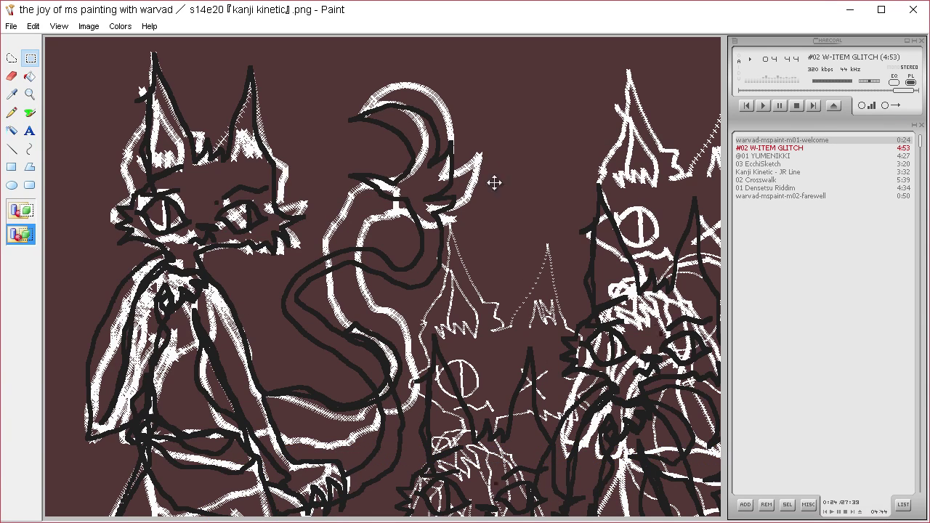
# Sample the brown background colour and clear the whole canvas.
pyautogui.click(12, 94)
pyautogui.click(82, 89)
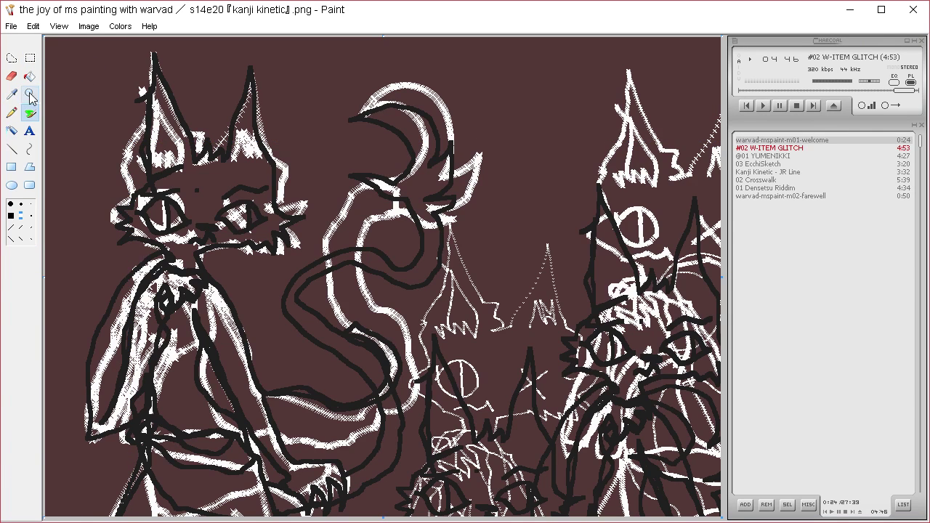
pyautogui.hotkey('ctrl', 'a')
pyautogui.press('Delete')
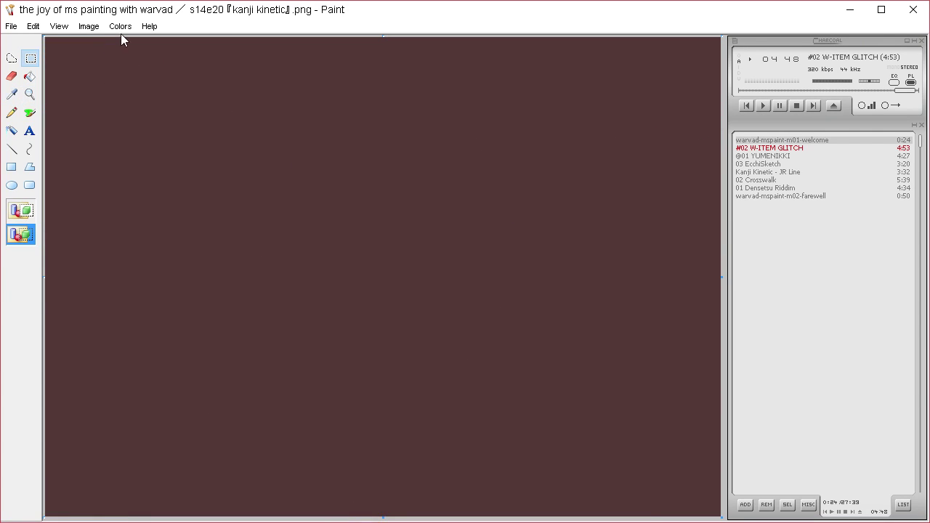
# Fill the cleared canvas with dark grey (RGB 70, 70, 70) and paste the cat line art over it.
pyautogui.click(120, 27)
pyautogui.click(126, 42)
pyautogui.click(463, 349)
pyautogui.click(551, 304)
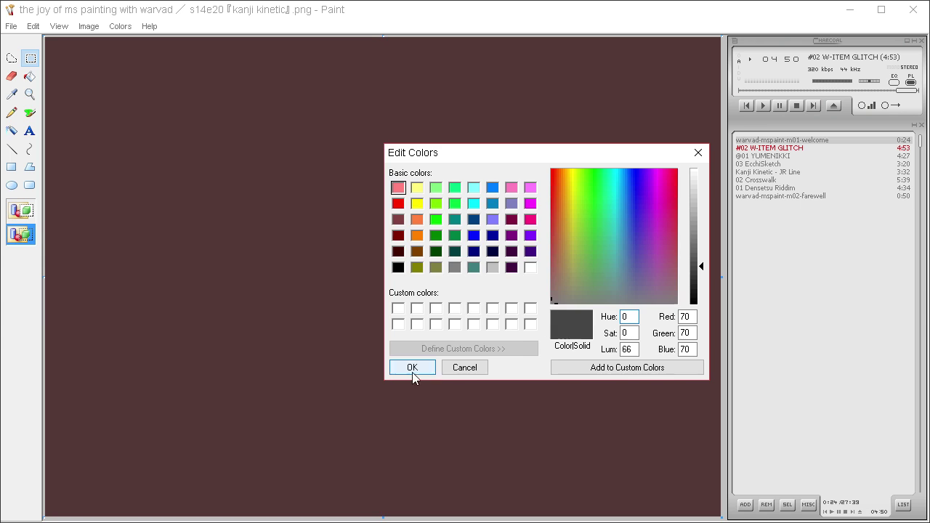
pyautogui.click(412, 367)
pyautogui.click(29, 75)
pyautogui.click(104, 91)
pyautogui.hotkey('ctrl', 'v')
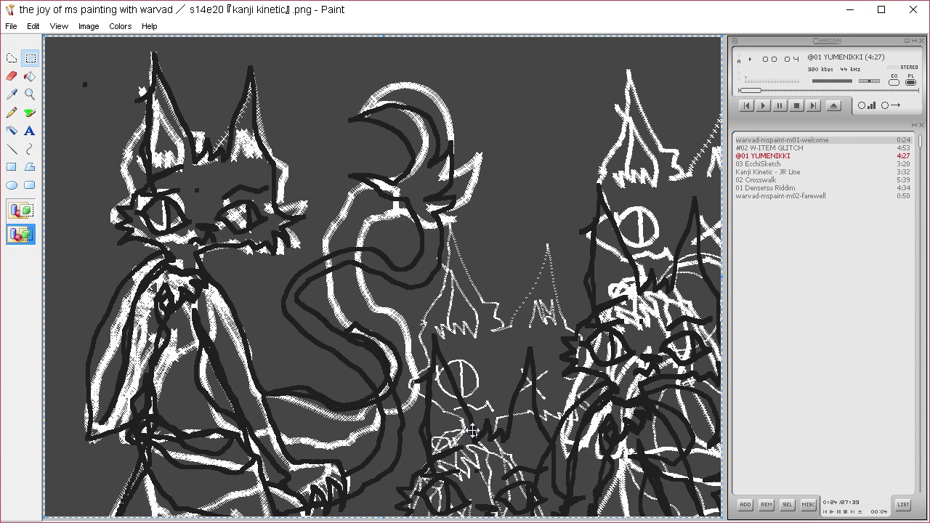
# Mix a vivid magenta custom colour for the clothing fill.
pyautogui.click(120, 26)
pyautogui.click(126, 42)
pyautogui.click(462, 348)
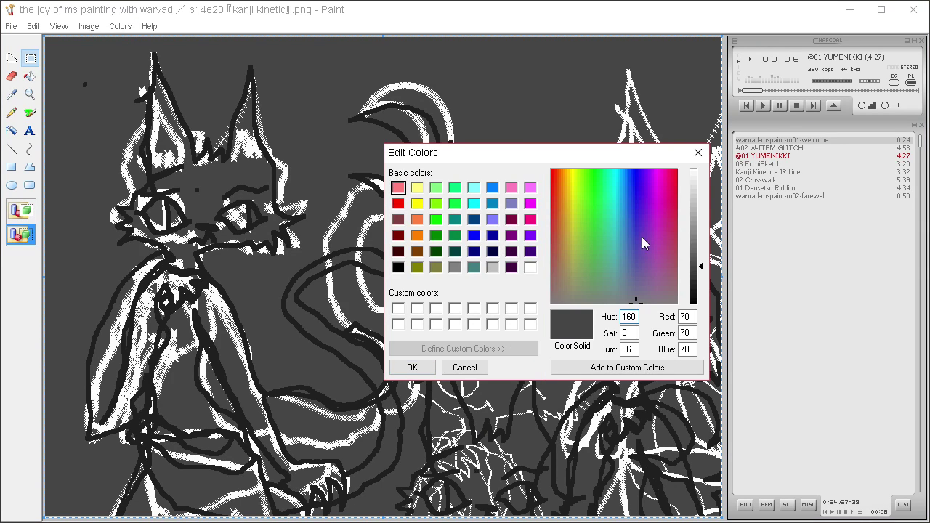
pyautogui.click(666, 214)
pyautogui.click(699, 237)
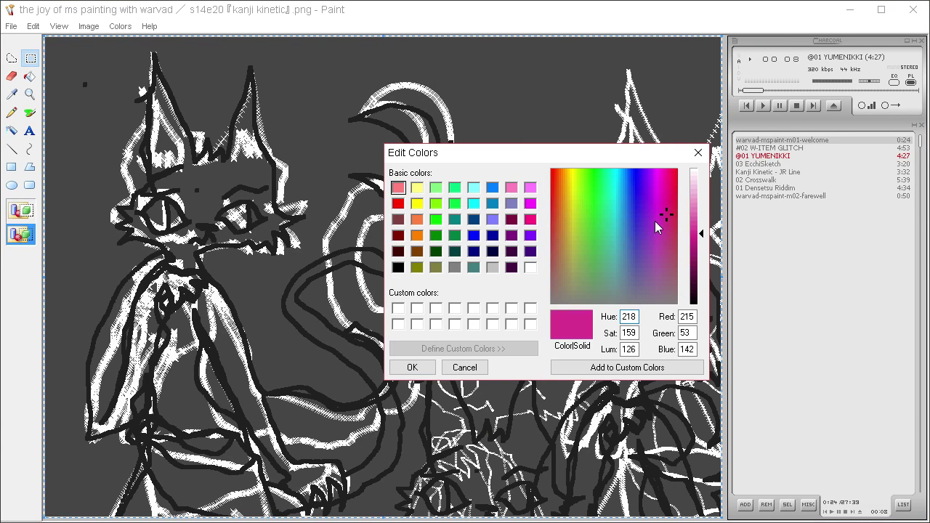
pyautogui.moveTo(664, 214); pyautogui.dragTo(664, 214)
pyautogui.click(412, 367)
# Fill the large cat's torso, waist and upper-leg areas with the magenta colour.
pyautogui.click(30, 79)
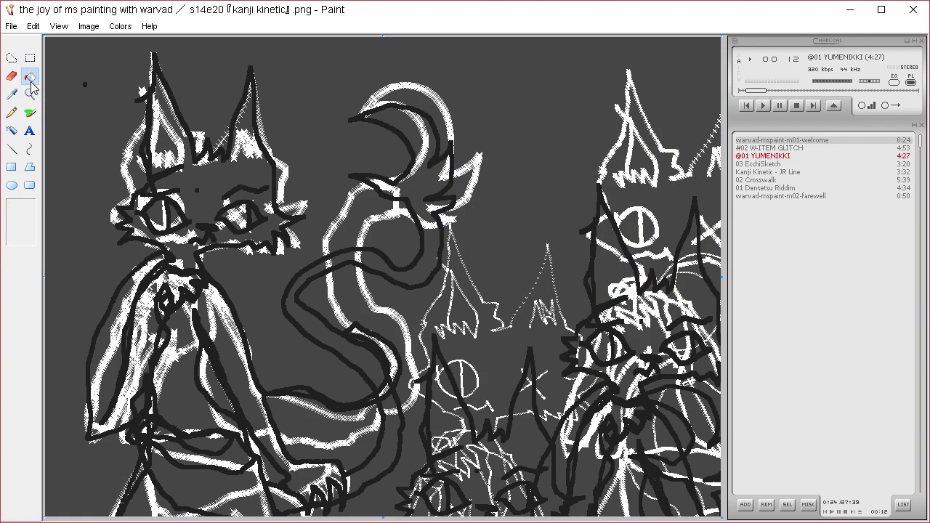
pyautogui.click(191, 357)
pyautogui.click(178, 341)
pyautogui.click(206, 444)
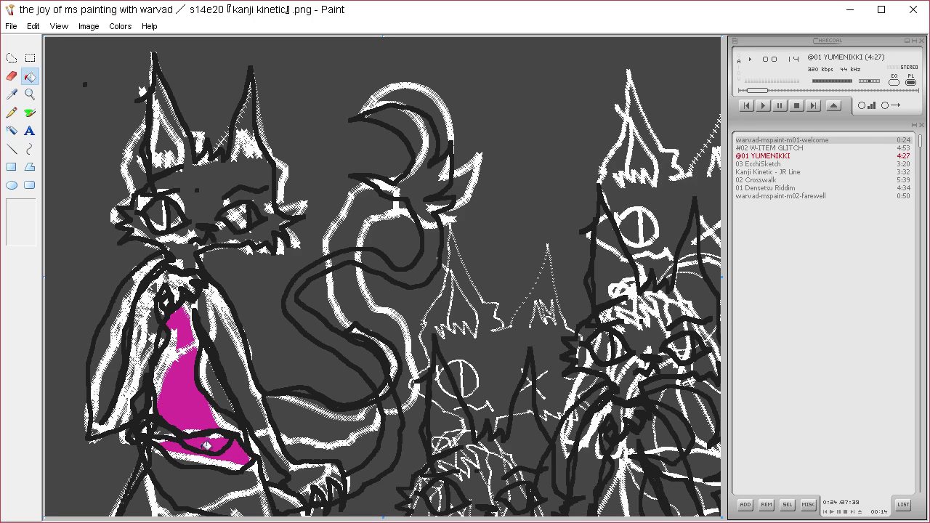
pyautogui.click(209, 478)
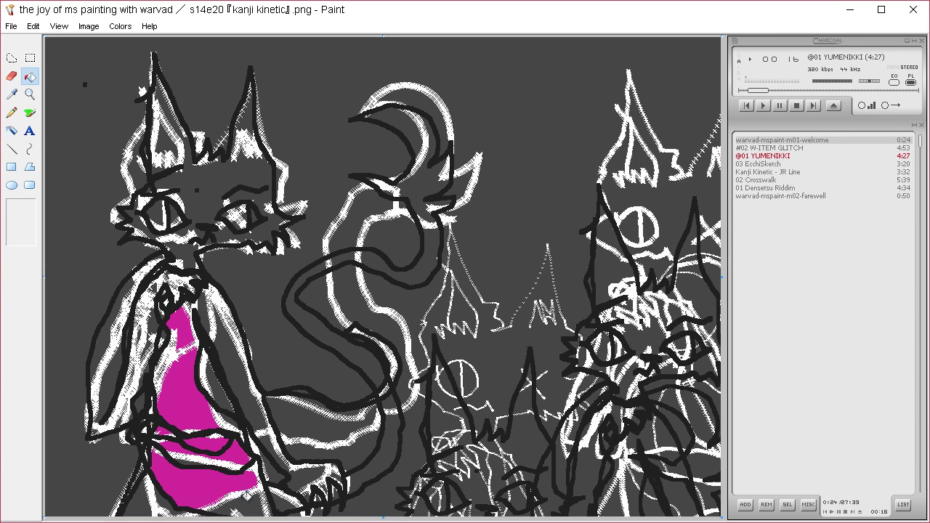
pyautogui.click(239, 501)
pyautogui.click(143, 504)
pyautogui.click(165, 503)
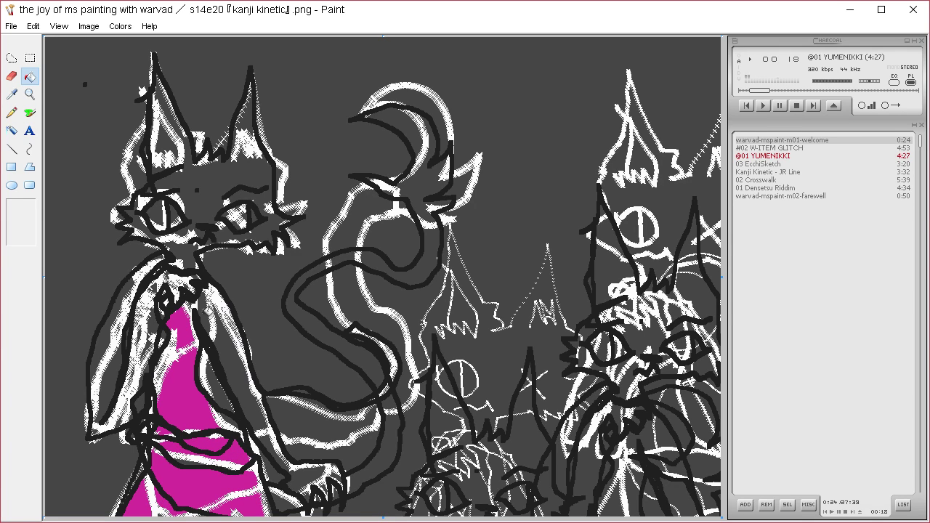
# Sample white from the sketch and fill the large cat's face, both ears and neck with it.
pyautogui.click(119, 26)
pyautogui.click(124, 45)
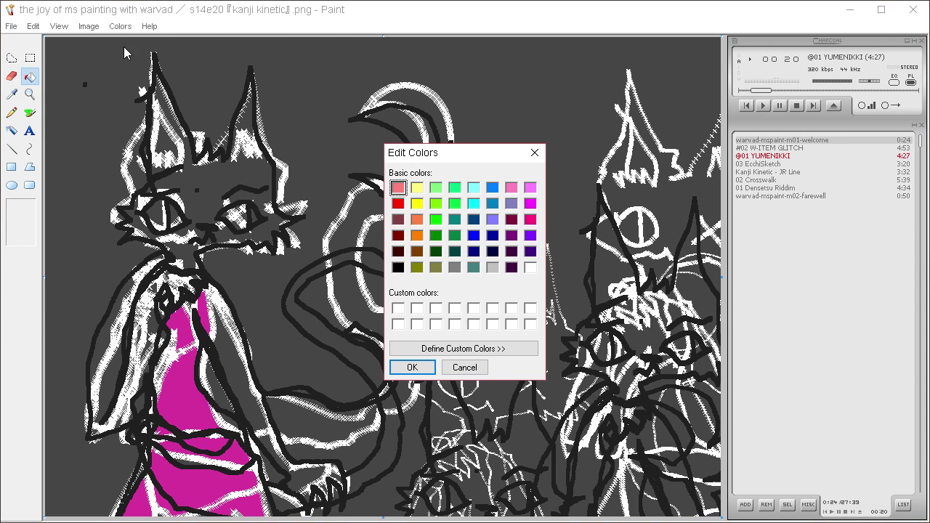
pyautogui.click(412, 367)
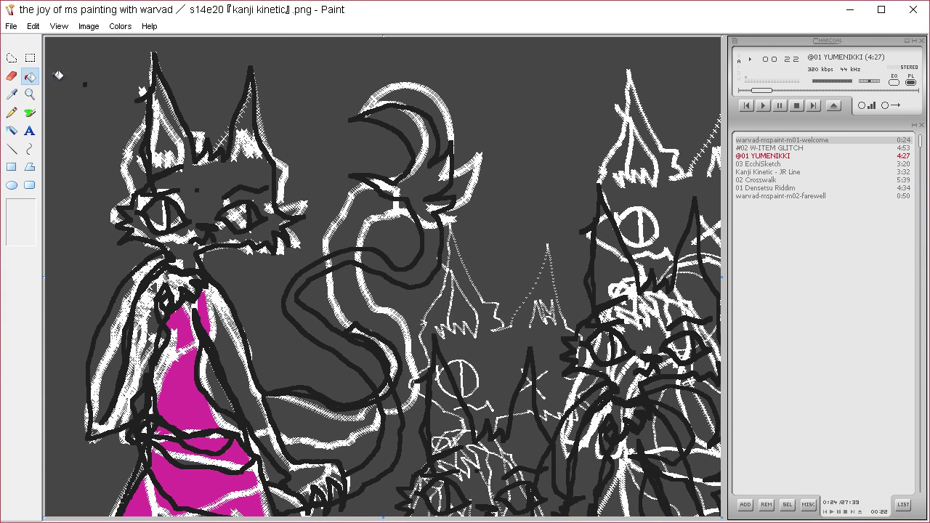
pyautogui.click(18, 97)
pyautogui.click(178, 128)
pyautogui.click(218, 169)
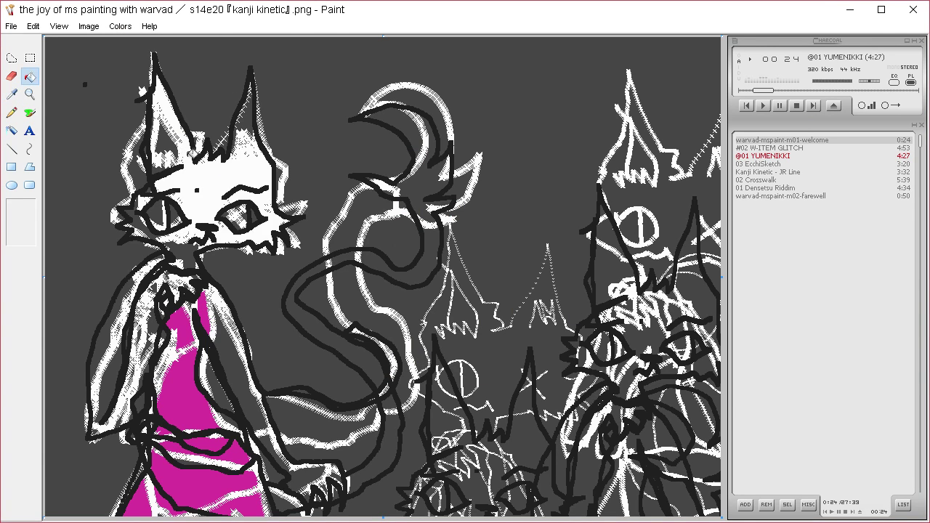
pyautogui.click(173, 157)
pyautogui.click(260, 134)
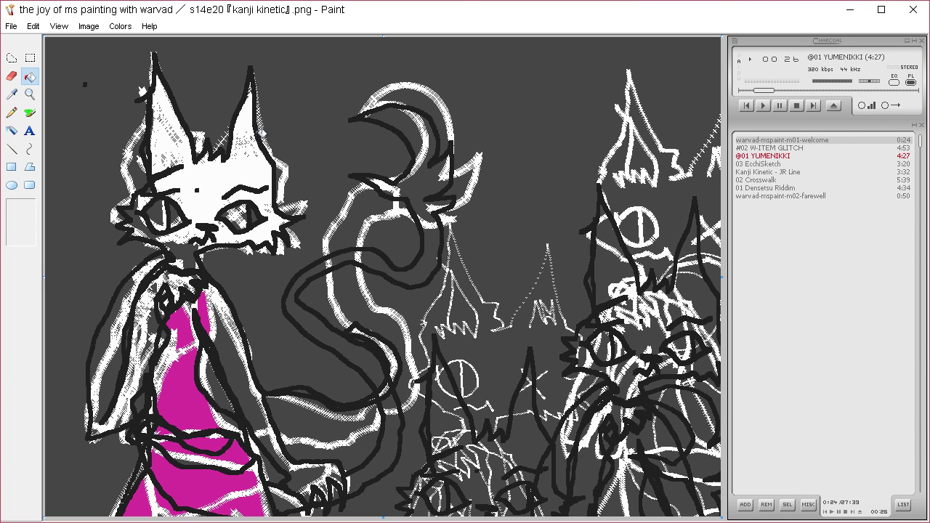
pyautogui.click(207, 246)
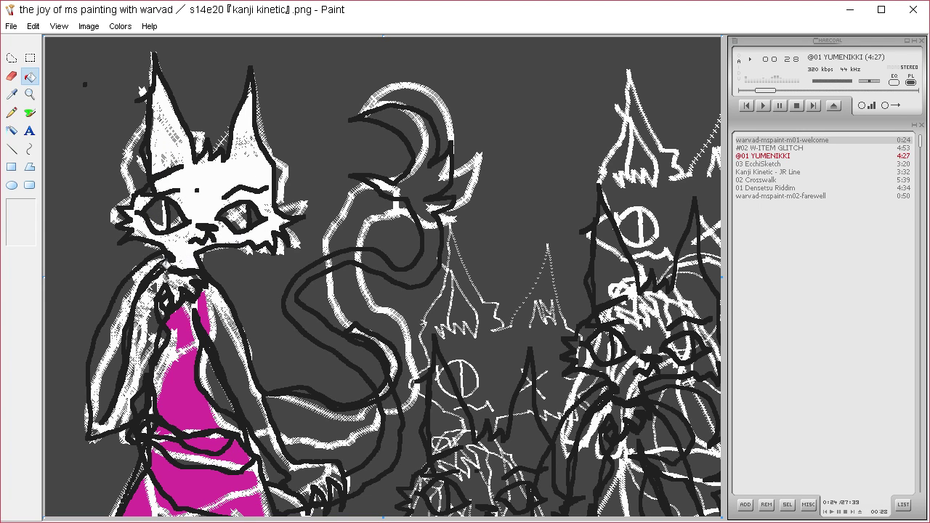
# Fill both arms and the clawed hand of the large cat with white.
pyautogui.click(131, 286)
pyautogui.click(146, 355)
pyautogui.hotkey('ctrl', 'z')
pyautogui.click(117, 378)
pyautogui.click(151, 337)
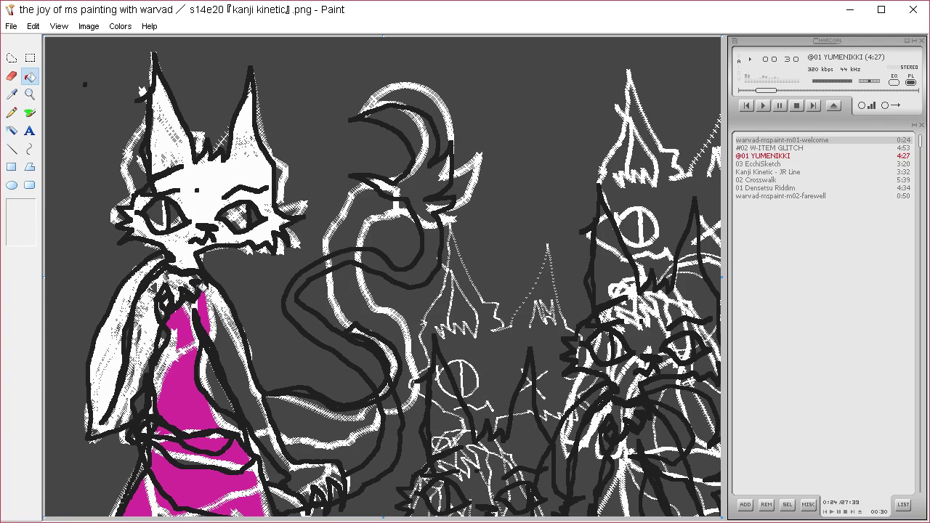
pyautogui.click(236, 363)
pyautogui.click(318, 466)
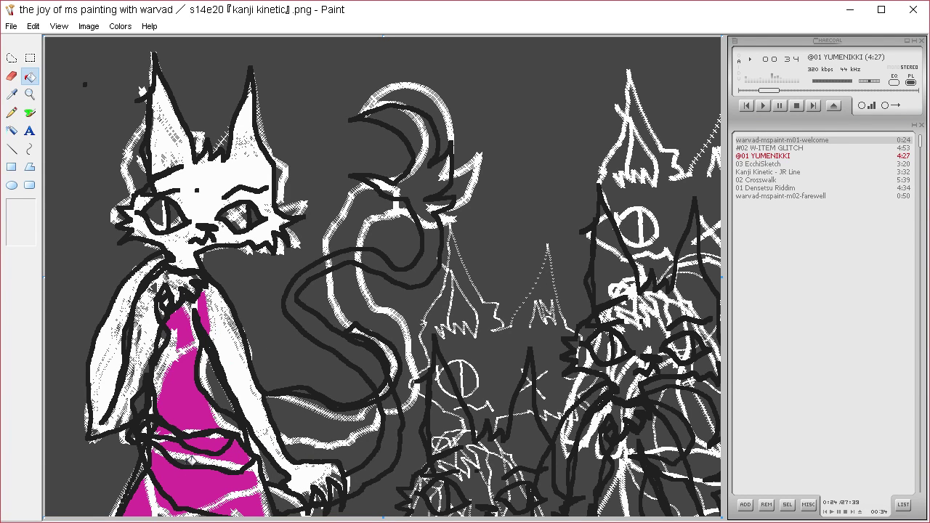
# Sample the near-black outline colour and fill the open background around the cats with it.
pyautogui.click(11, 94)
pyautogui.click(149, 130)
pyautogui.click(211, 84)
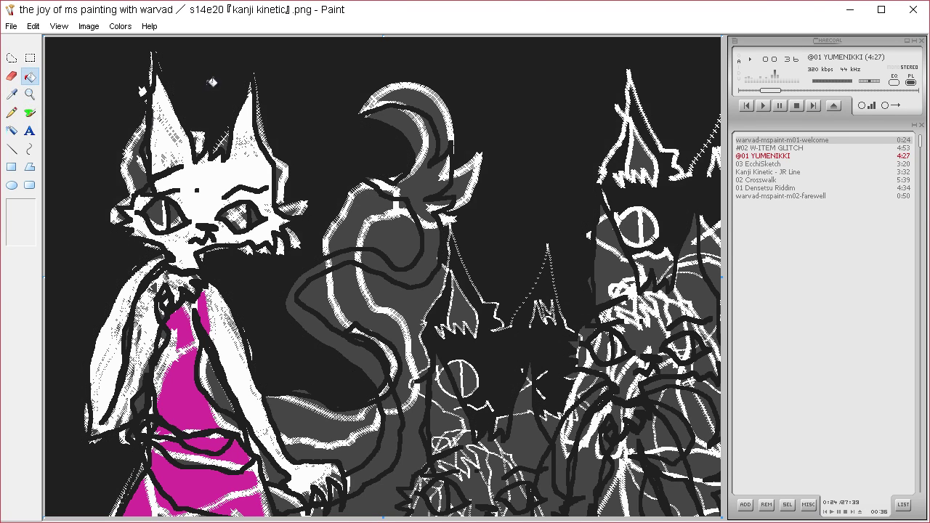
# Fill the grey gaps and old white sketch strokes inside the tail's middle curve with near-black.
pyautogui.click(325, 298)
pyautogui.click(348, 298)
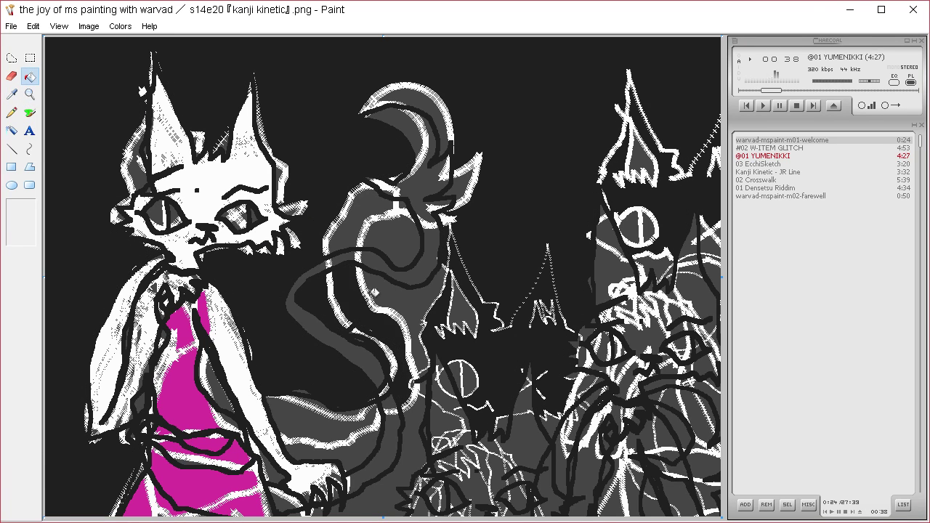
pyautogui.click(385, 298)
pyautogui.click(364, 297)
pyautogui.click(337, 298)
pyautogui.click(400, 360)
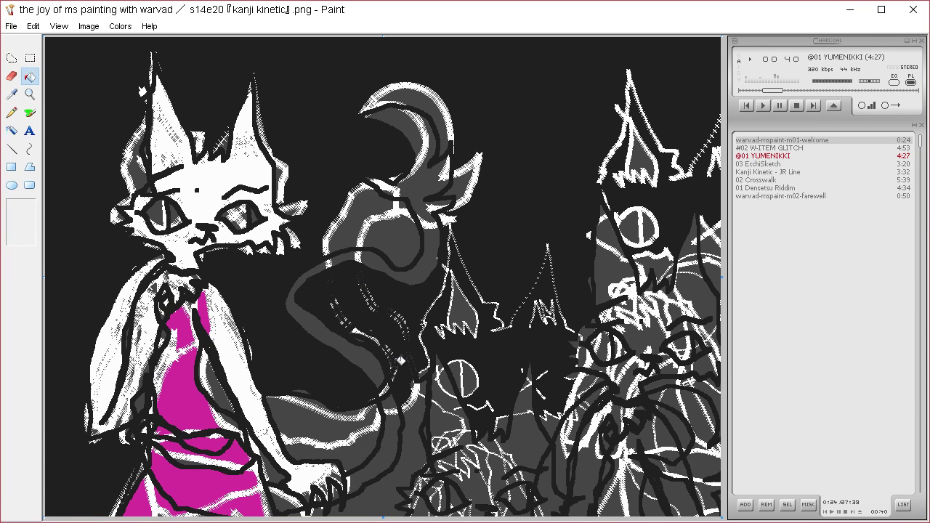
# Fill the remaining gaps and old sketch strokes around the lower tail and beside the hand with near-black.
pyautogui.click(402, 392)
pyautogui.click(373, 414)
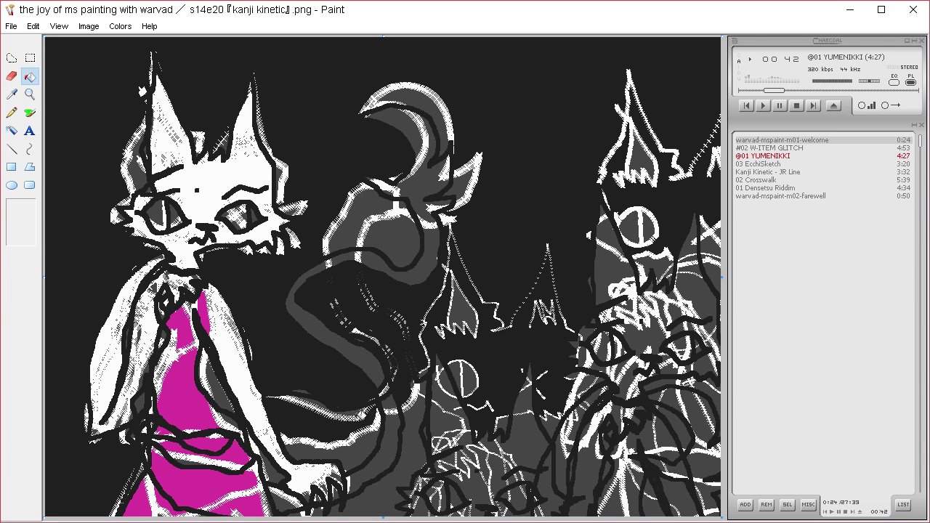
pyautogui.click(362, 434)
pyautogui.click(368, 440)
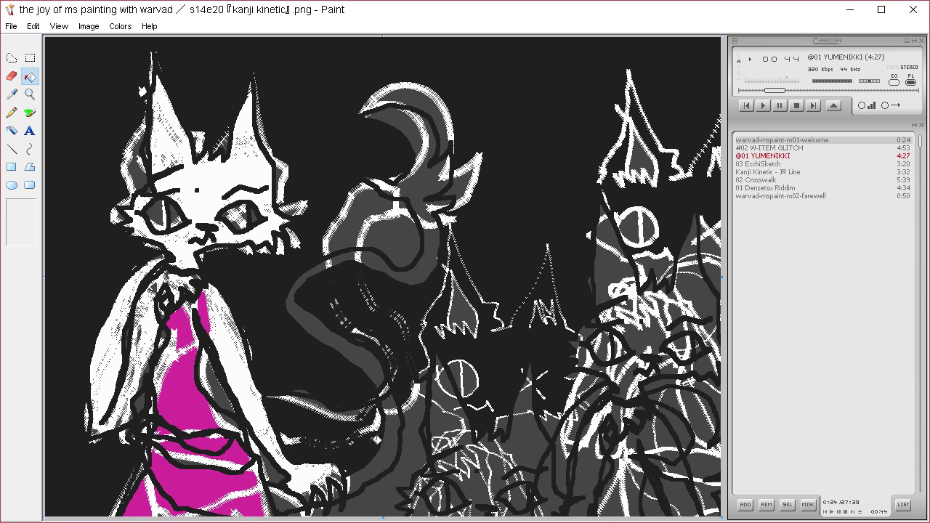
pyautogui.click(391, 472)
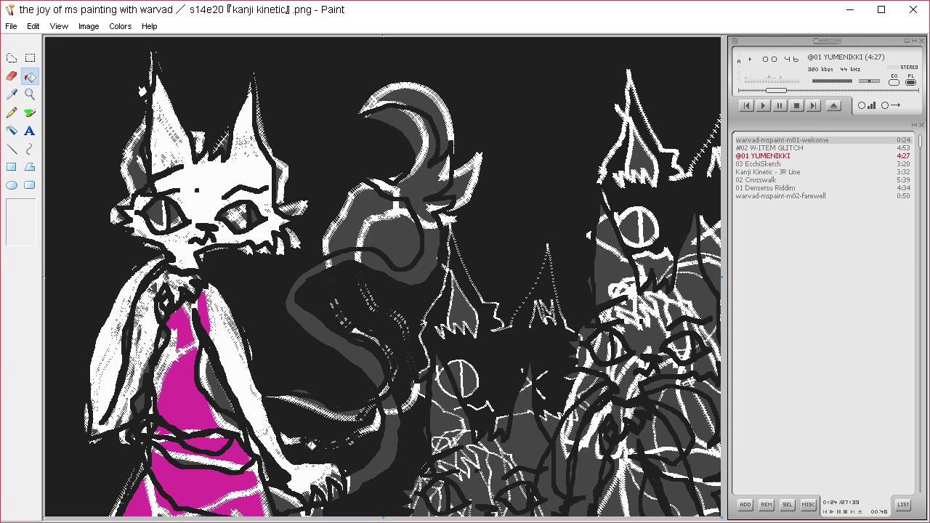
pyautogui.click(324, 408)
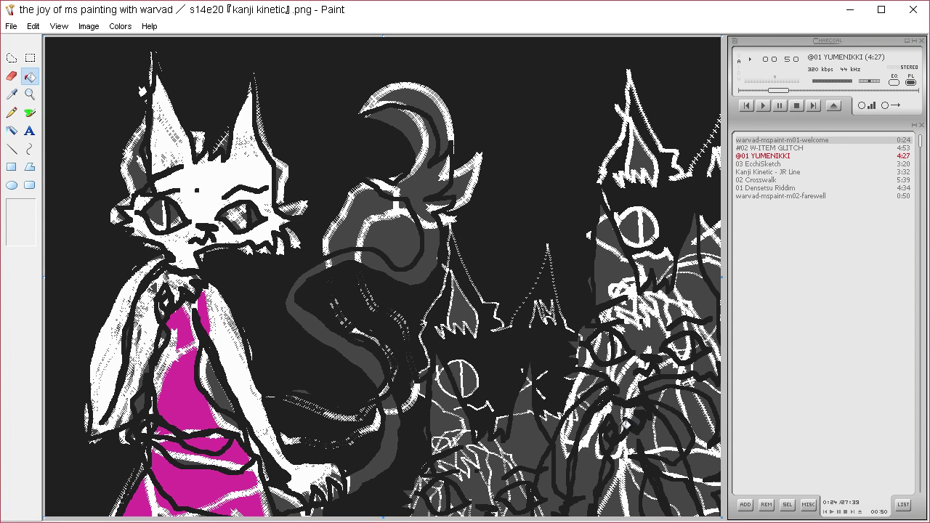
# Mix a saturated red custom colour with hue 0, saturation 240 and luminosity 104.
pyautogui.click(12, 93)
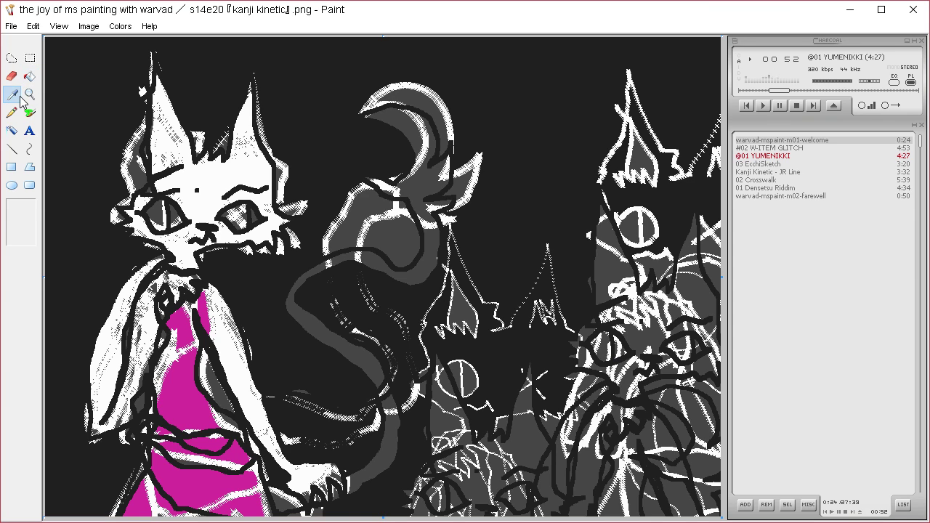
pyautogui.click(119, 27)
pyautogui.click(125, 42)
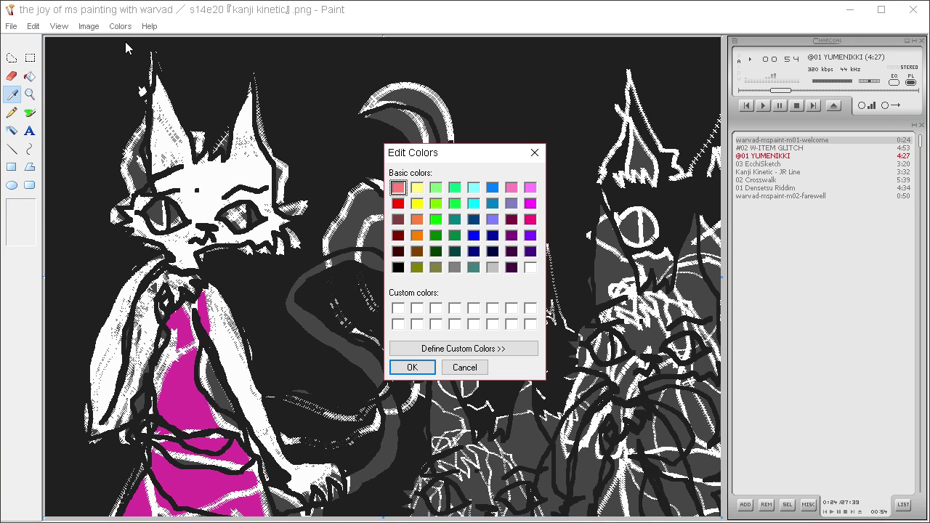
pyautogui.click(501, 347)
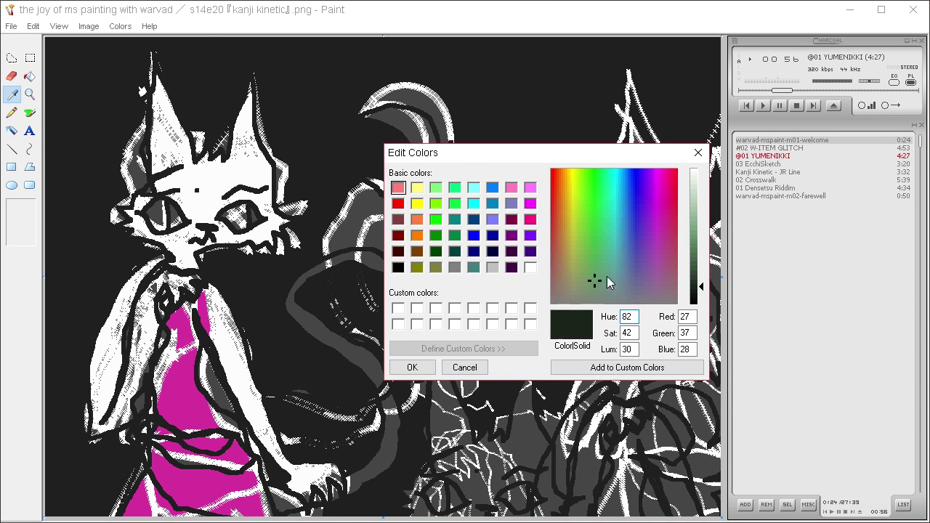
pyautogui.moveTo(698, 274); pyautogui.dragTo(699, 245)
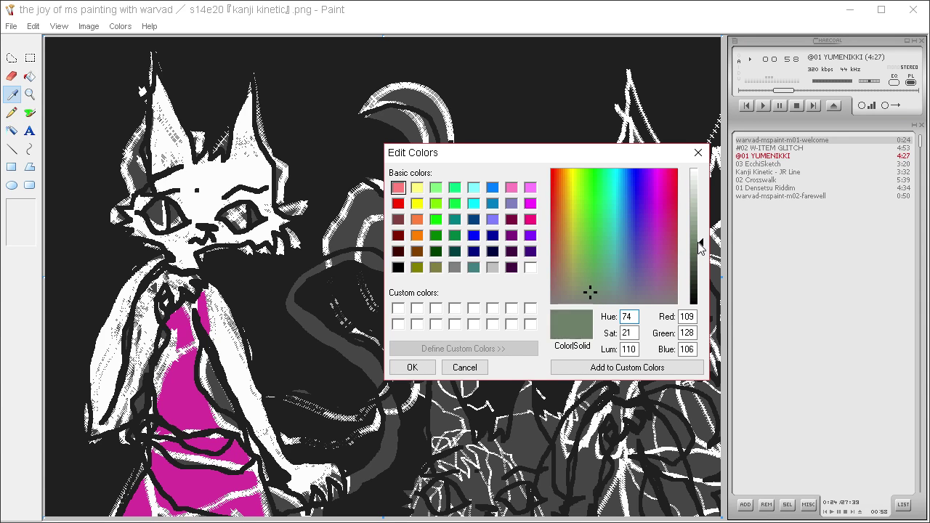
pyautogui.moveTo(588, 265); pyautogui.dragTo(550, 185)
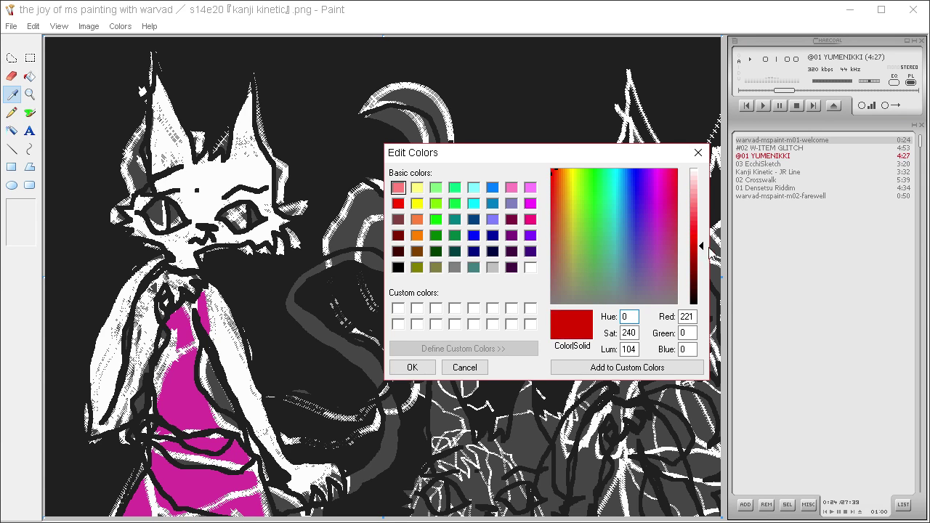
pyautogui.click(415, 367)
# Refill the large cat's magenta chest, torso, waist and leg areas with red.
pyautogui.click(29, 75)
pyautogui.click(201, 312)
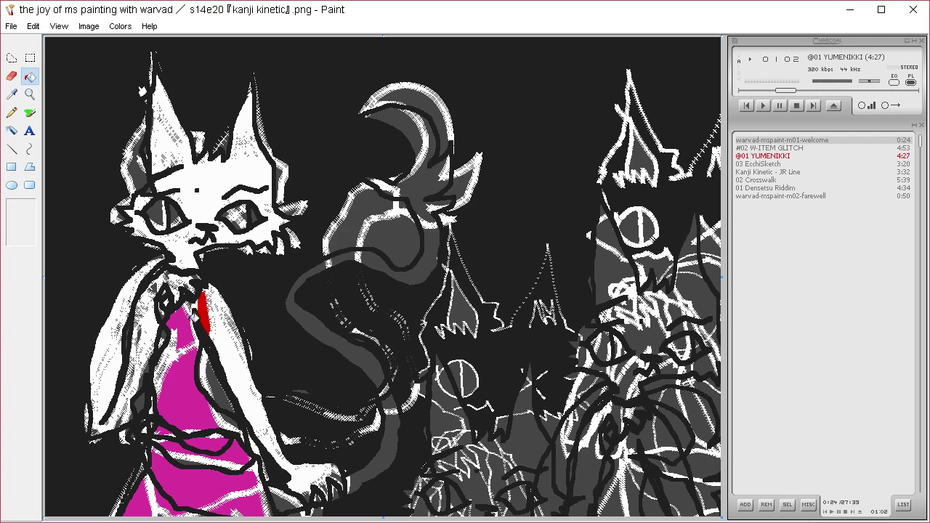
pyautogui.click(179, 328)
pyautogui.click(191, 385)
pyautogui.click(218, 444)
pyautogui.click(211, 456)
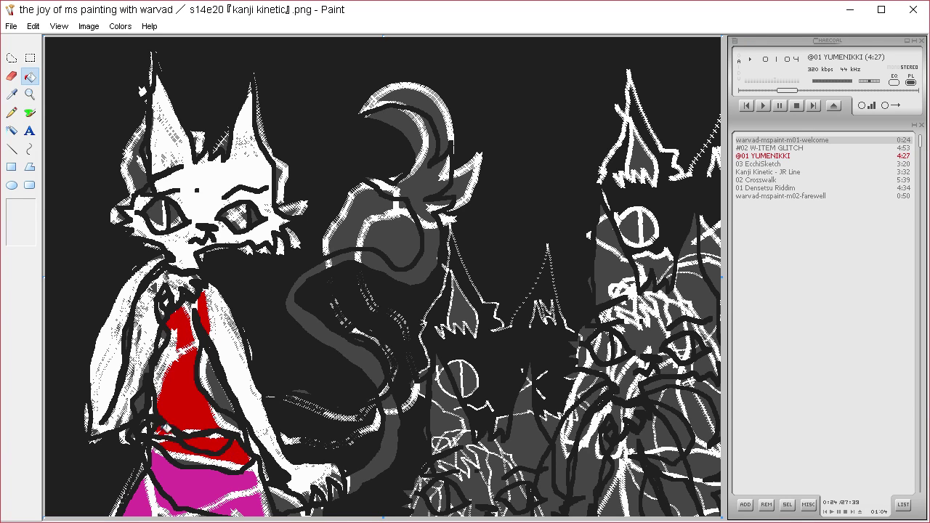
pyautogui.click(199, 480)
pyautogui.click(142, 501)
pyautogui.click(168, 502)
pyautogui.click(243, 501)
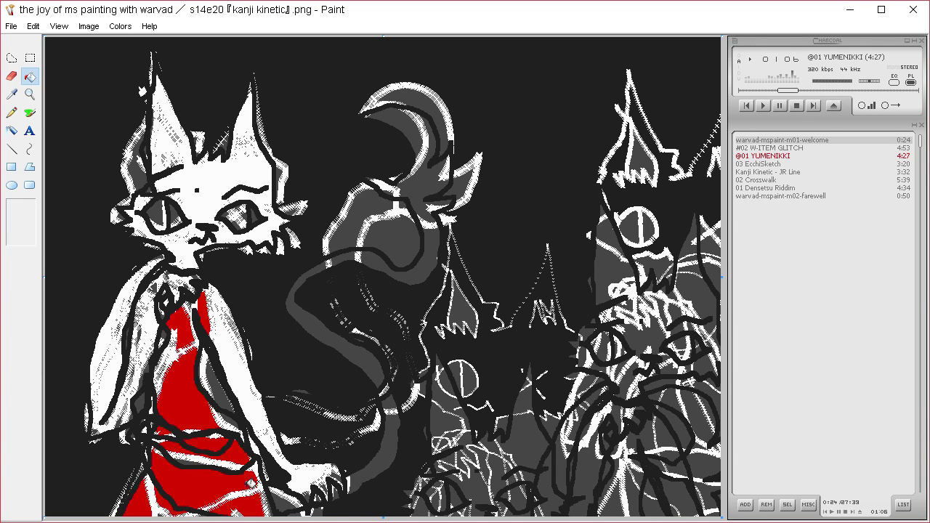
# Mix a bright yellow custom colour of RGB 220, 215, 1.
pyautogui.click(120, 26)
pyautogui.click(138, 42)
pyautogui.click(462, 348)
pyautogui.click(571, 174)
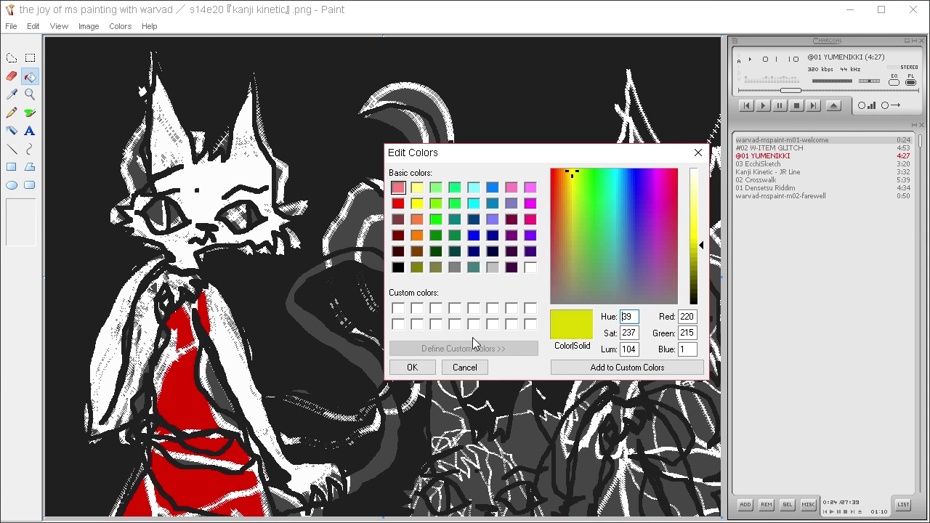
pyautogui.click(412, 367)
# Refill the large cat's red chest, torso, waist and leg areas with yellow.
pyautogui.click(189, 385)
pyautogui.click(181, 330)
pyautogui.click(204, 312)
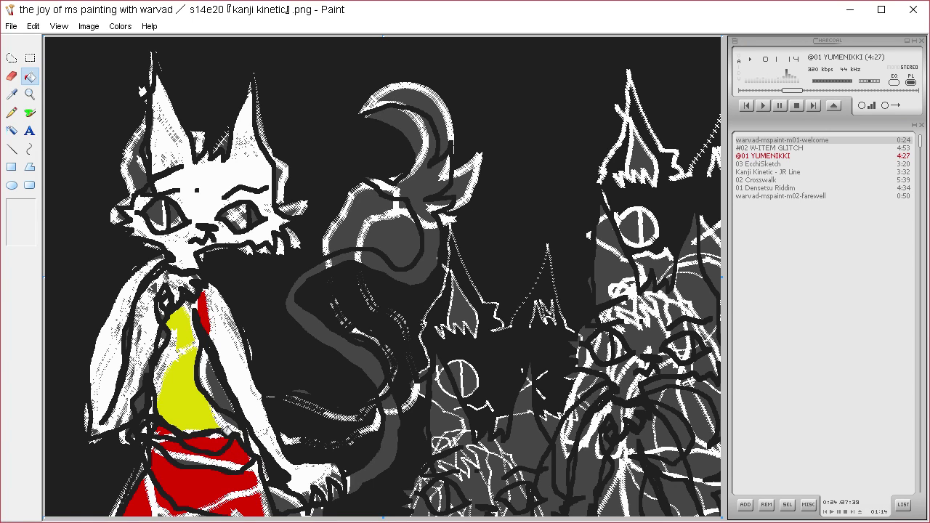
pyautogui.click(193, 452)
pyautogui.click(194, 474)
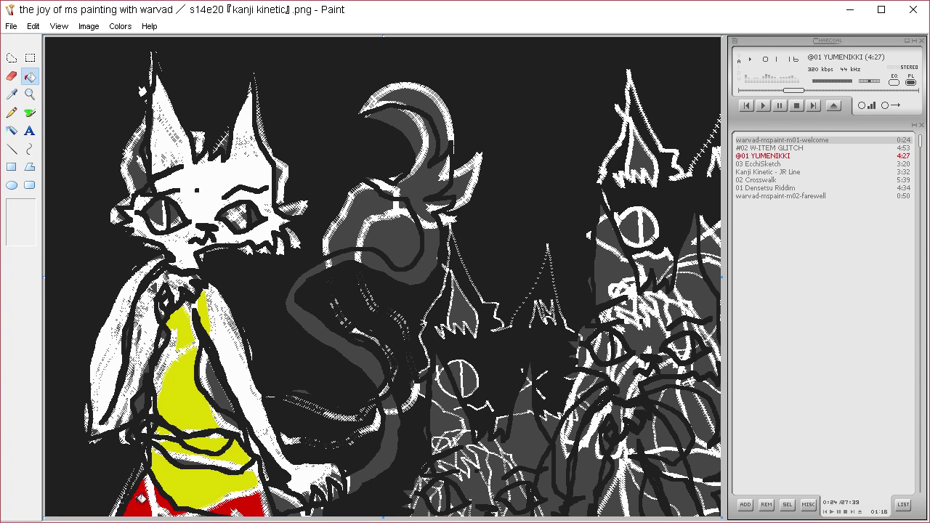
pyautogui.click(138, 499)
pyautogui.click(158, 506)
pyautogui.hotkey('ctrl', 'z')
pyautogui.click(162, 504)
pyautogui.click(247, 500)
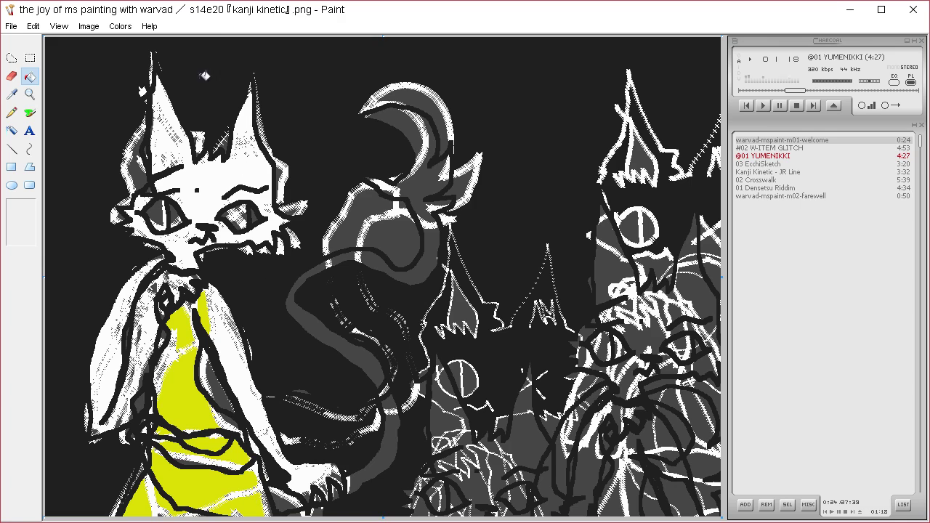
# Mix an orange custom colour with hue 28, saturation 240 and luminosity 123.
pyautogui.click(128, 45)
pyautogui.click(462, 348)
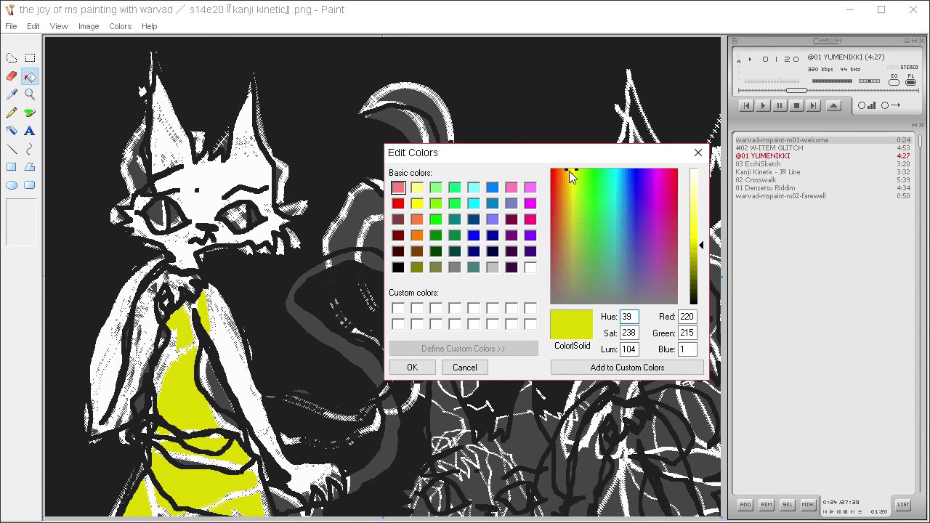
pyautogui.moveTo(569, 171); pyautogui.dragTo(564, 162)
pyautogui.moveTo(699, 247); pyautogui.dragTo(699, 236)
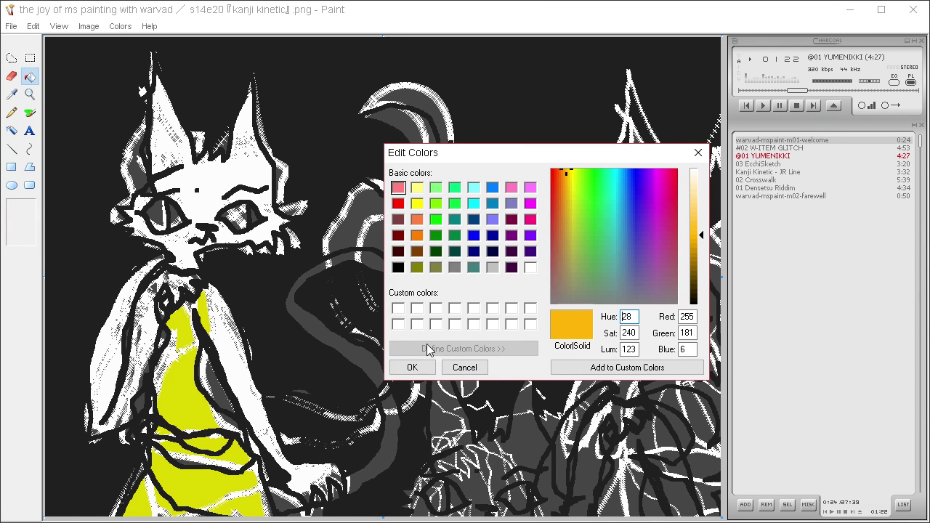
pyautogui.click(412, 366)
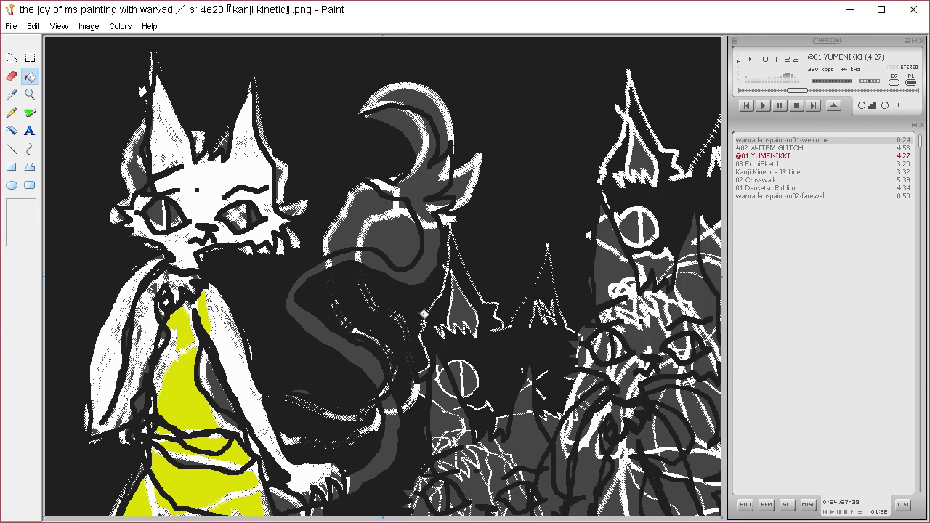
# Try to cover the large cat's torso and legs with orange filled ellipses and paste the copied artwork over them.
pyautogui.click(12, 185)
pyautogui.click(21, 235)
pyautogui.moveTo(263, 282); pyautogui.dragTo(95, 431)
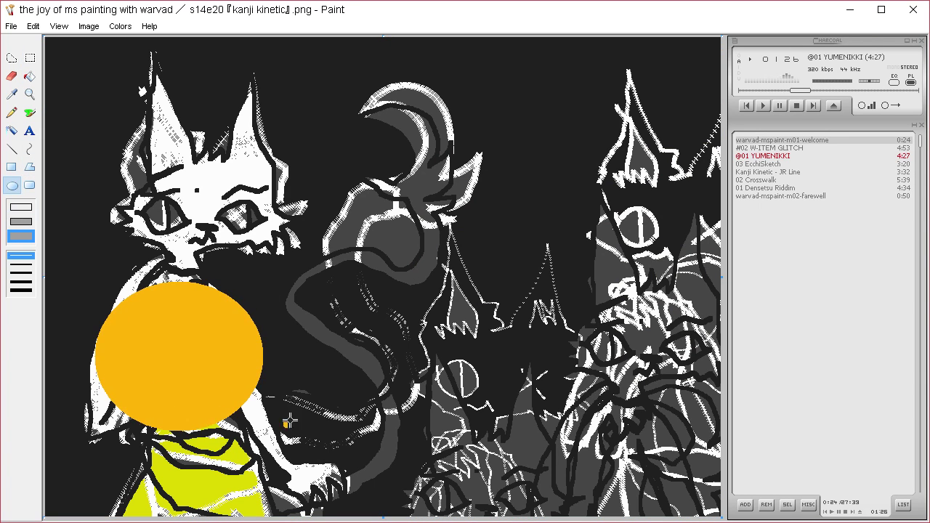
pyautogui.moveTo(283, 430)
pyautogui.mouseDown()
pyautogui.moveTo(138, 488)
pyautogui.moveTo(298, 502)
pyautogui.mouseUp()
pyautogui.hotkey('ctrl', 'v')
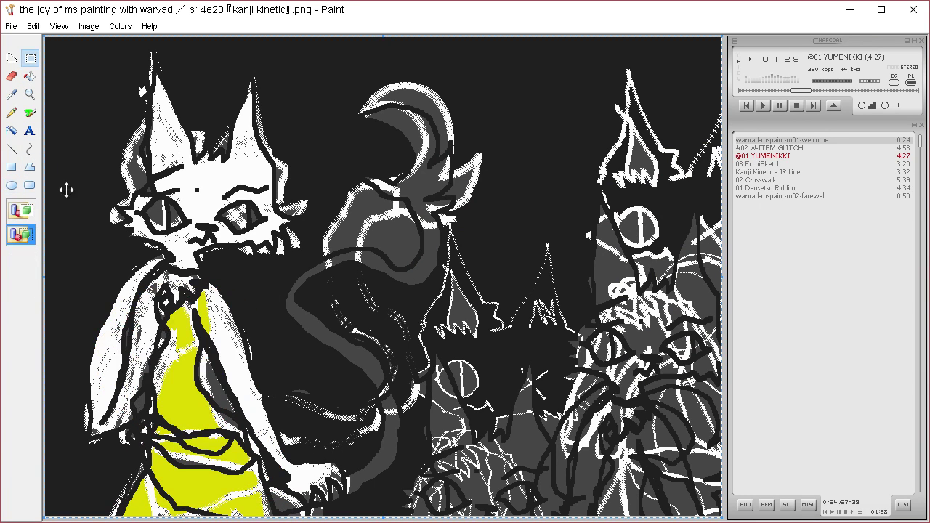
# Sample the torso's yellow, draw orange filled ellipse bands across the torso, waist and legs, and paste the copied artwork over them as stripes.
pyautogui.click(19, 95)
pyautogui.click(177, 324)
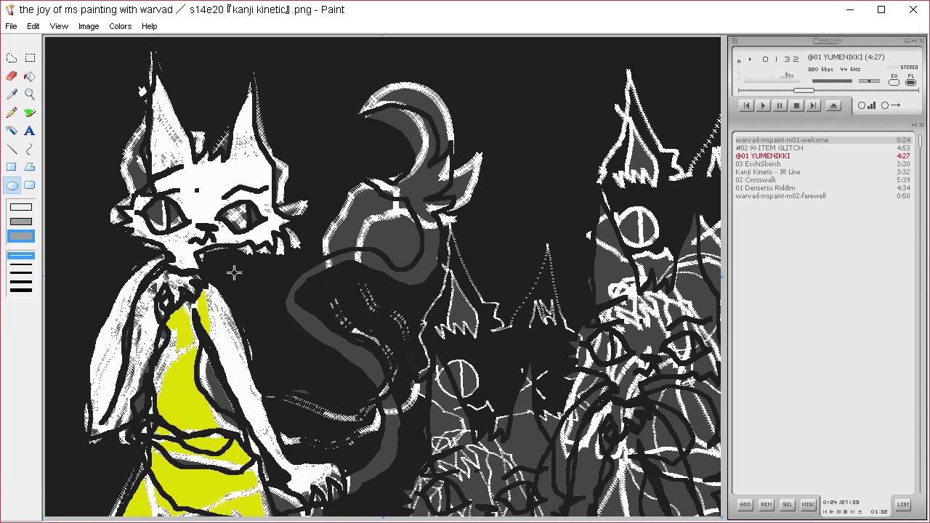
pyautogui.moveTo(264, 294)
pyautogui.mouseDown()
pyautogui.moveTo(147, 336)
pyautogui.moveTo(289, 381)
pyautogui.moveTo(77, 429)
pyautogui.mouseUp()
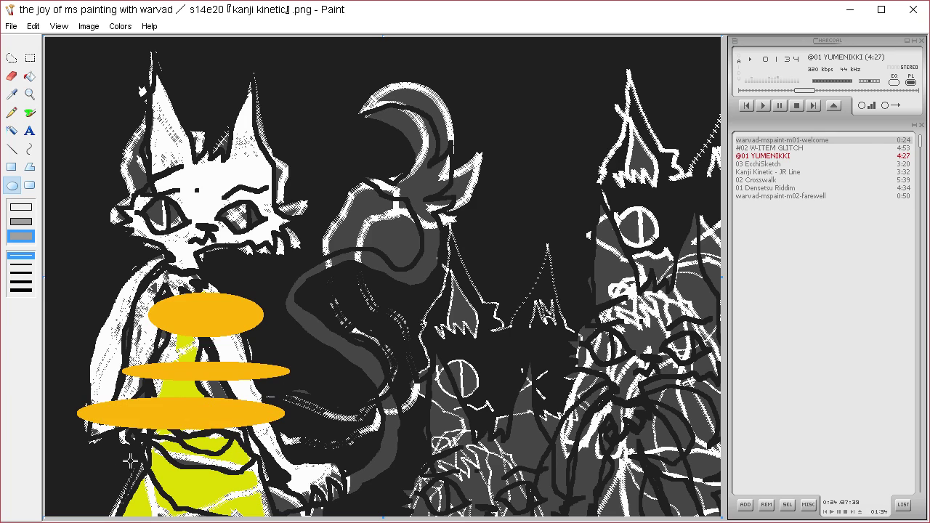
pyautogui.moveTo(125, 464); pyautogui.dragTo(378, 498)
pyautogui.hotkey('ctrl', 'v')
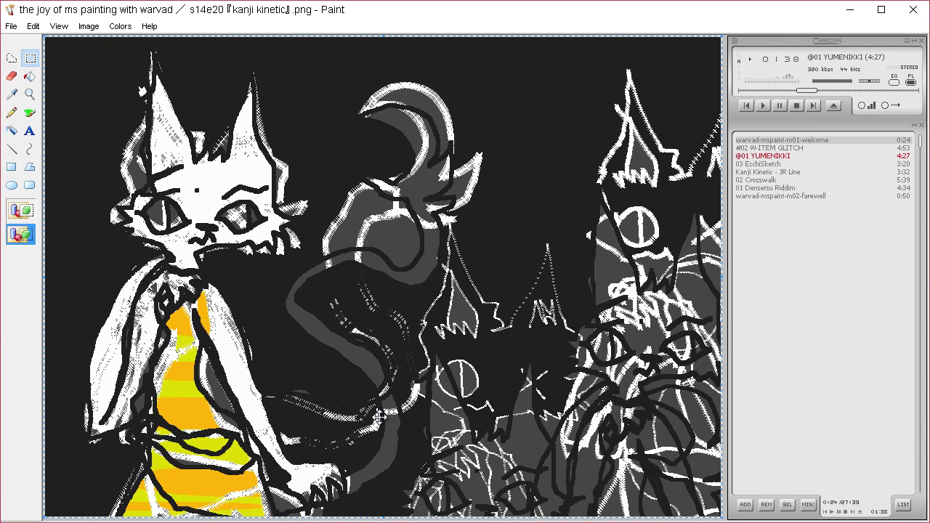
# Sample the ear's white, draw orange filled ellipses over both of the large cat's eyes, and paste the copied artwork over them.
pyautogui.click(18, 185)
pyautogui.click(17, 95)
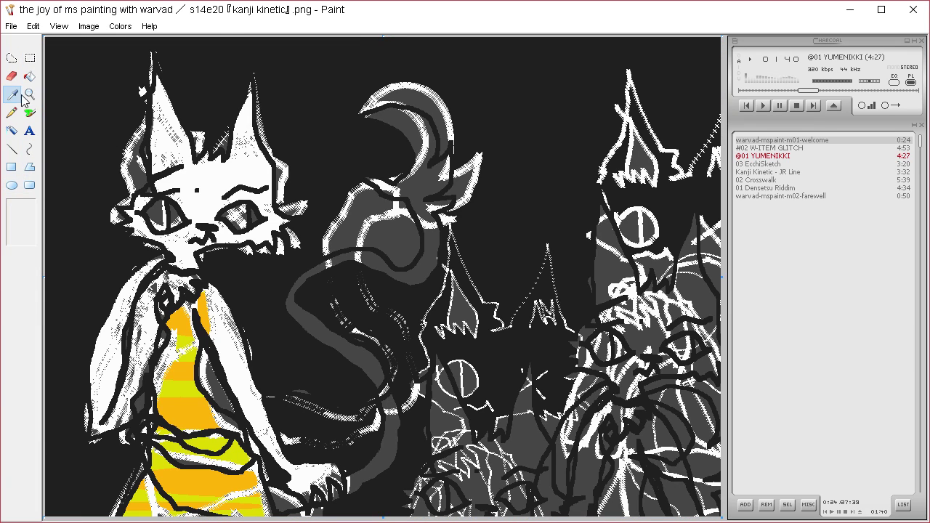
pyautogui.click(171, 118)
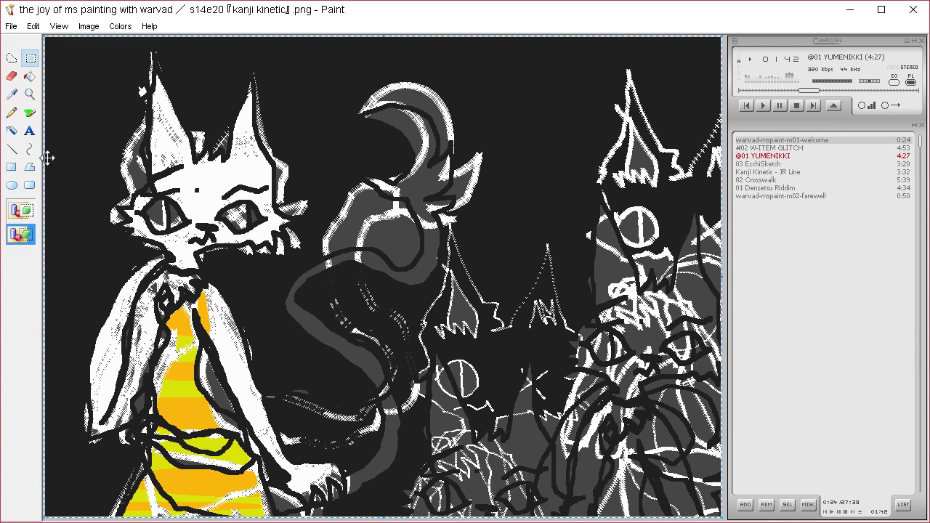
pyautogui.moveTo(196, 220); pyautogui.dragTo(140, 148)
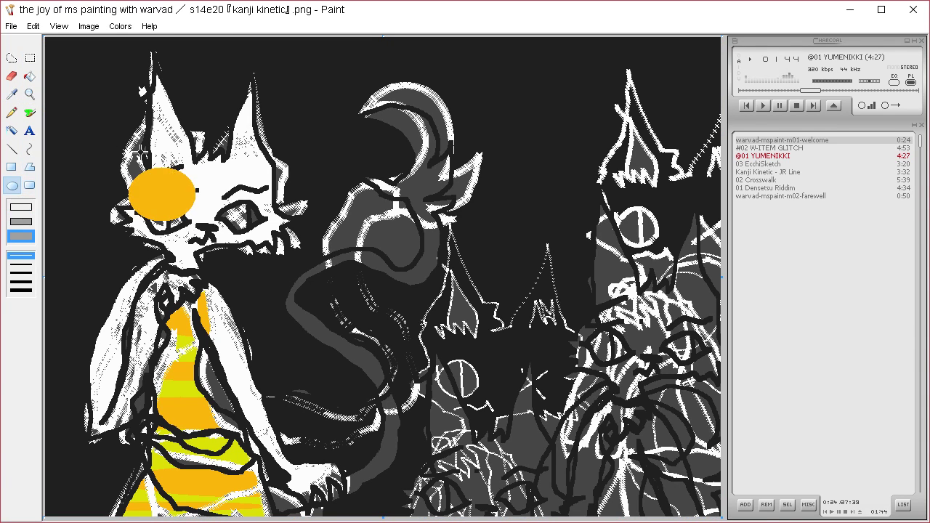
pyautogui.moveTo(220, 215); pyautogui.dragTo(273, 167)
pyautogui.hotkey('ctrl', 'v')
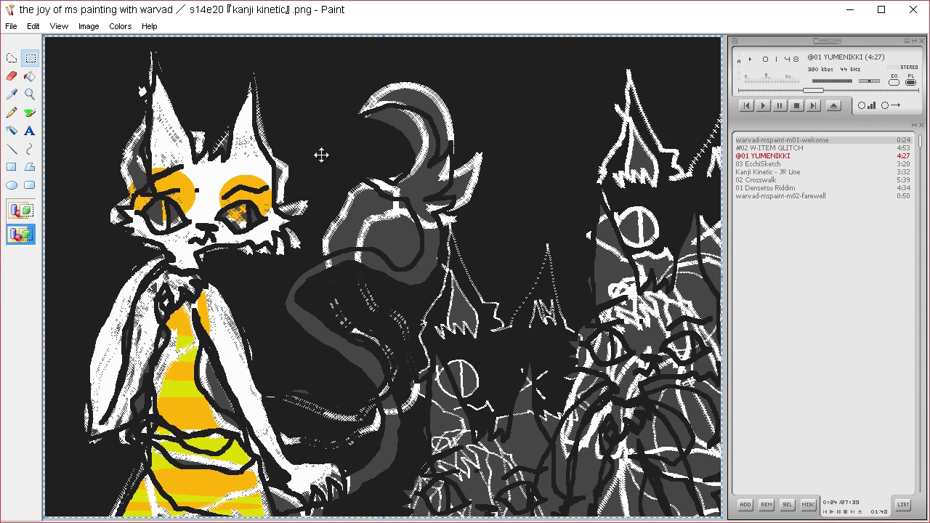
# Sample the face's white and brush it over the large cat's muzzle, outer ear edge and shoulder.
pyautogui.click(12, 94)
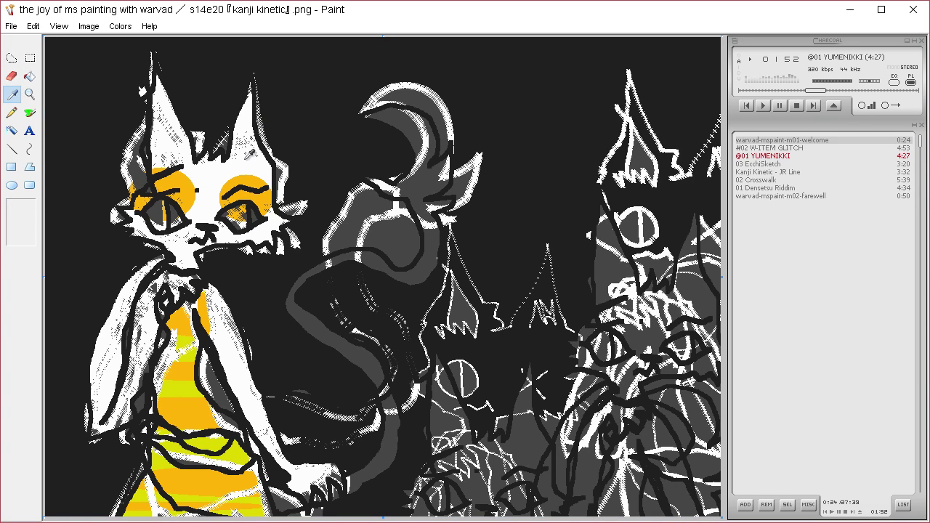
pyautogui.click(196, 236)
pyautogui.click(30, 113)
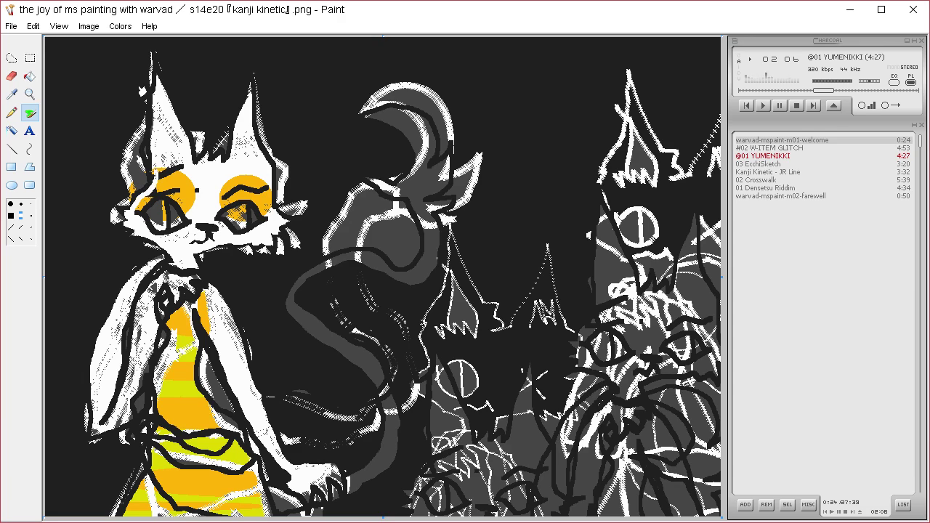
pyautogui.hotkey('ctrl', 'z')
pyautogui.moveTo(141, 129)
pyautogui.mouseDown()
pyautogui.moveTo(129, 187)
pyautogui.moveTo(138, 141)
pyautogui.moveTo(144, 181)
pyautogui.moveTo(135, 171)
pyautogui.mouseUp()
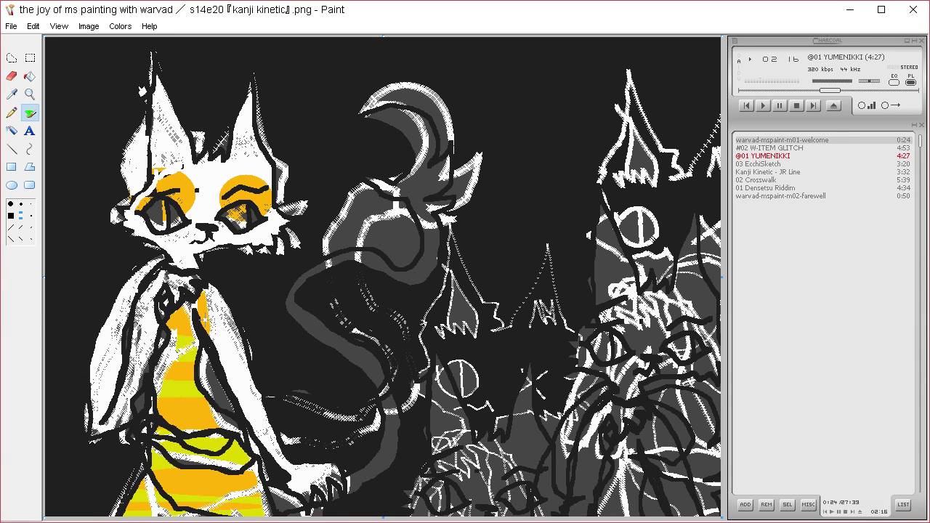
pyautogui.moveTo(139, 293)
pyautogui.mouseDown()
pyautogui.moveTo(168, 280)
pyautogui.moveTo(148, 275)
pyautogui.mouseUp()
# Sample the dark outline colour and brush over the large cat's collar and shoulder to reshape the shoulder line.
pyautogui.click(17, 97)
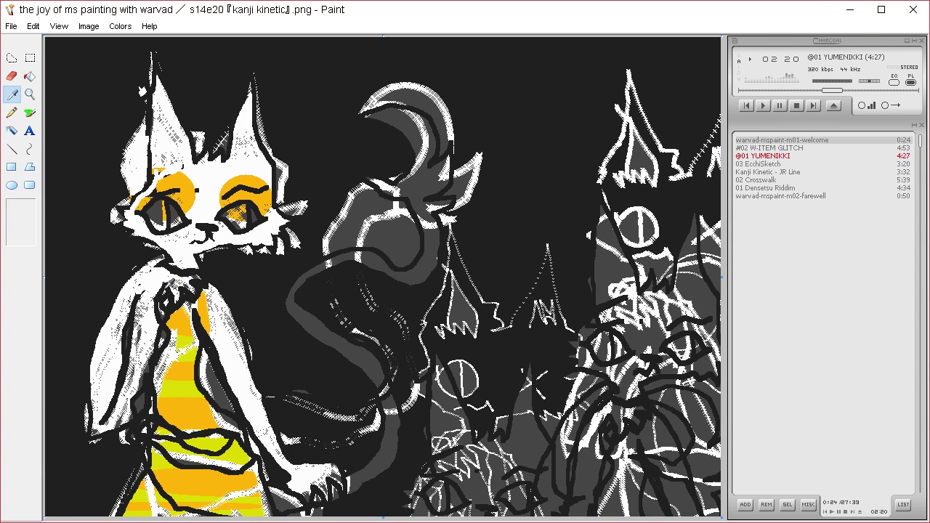
pyautogui.click(165, 288)
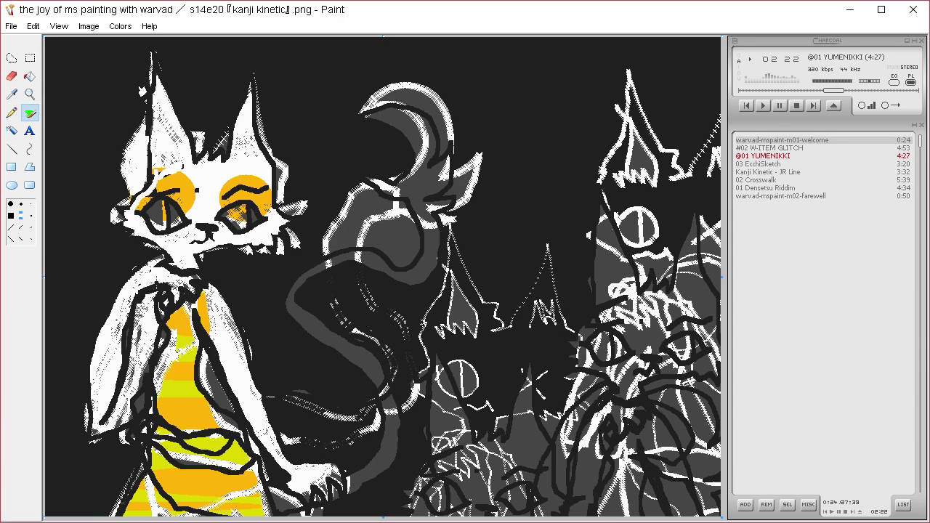
pyautogui.moveTo(160, 271); pyautogui.dragTo(122, 289)
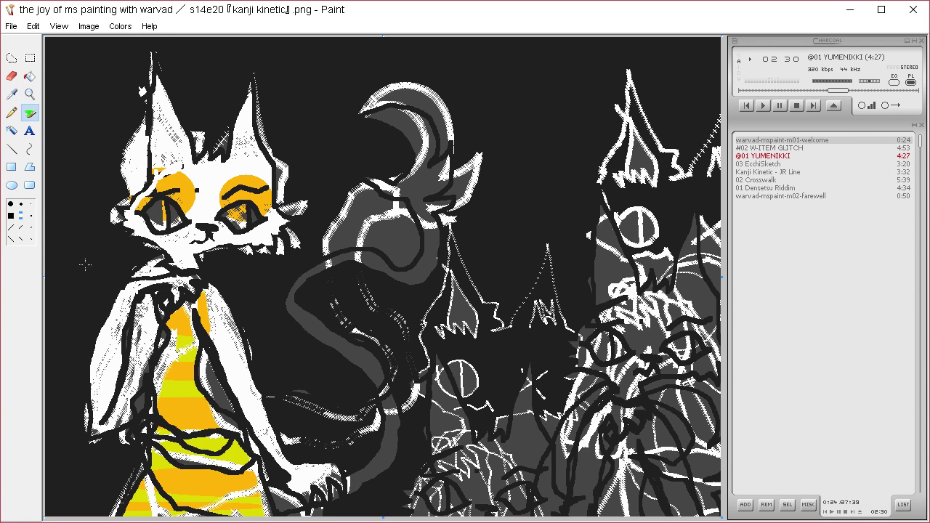
pyautogui.moveTo(172, 276); pyautogui.dragTo(163, 255)
# Sample the forehead's white and brush away the upper and inner parts of the orange patches around both eyes.
pyautogui.click(12, 95)
pyautogui.click(205, 177)
pyautogui.moveTo(184, 194); pyautogui.dragTo(191, 207)
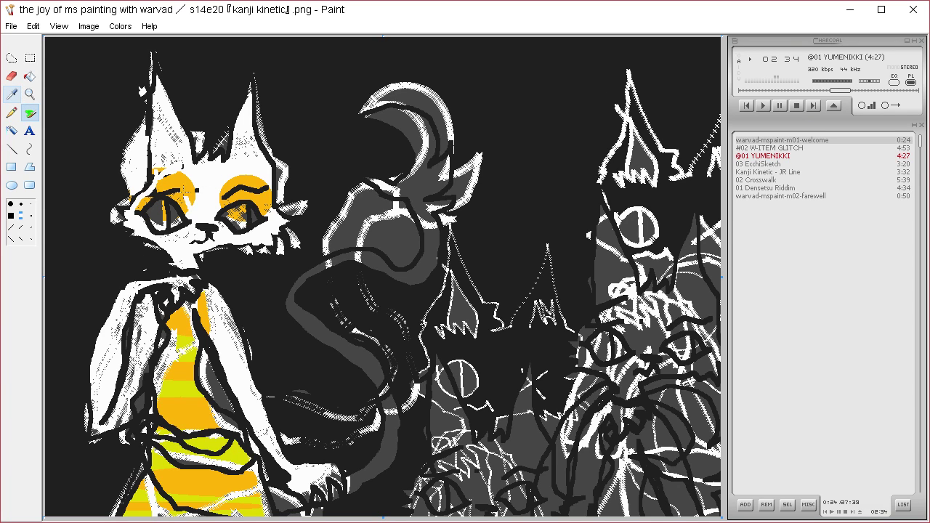
pyautogui.moveTo(179, 174); pyautogui.dragTo(186, 203)
pyautogui.moveTo(183, 174); pyautogui.dragTo(196, 207)
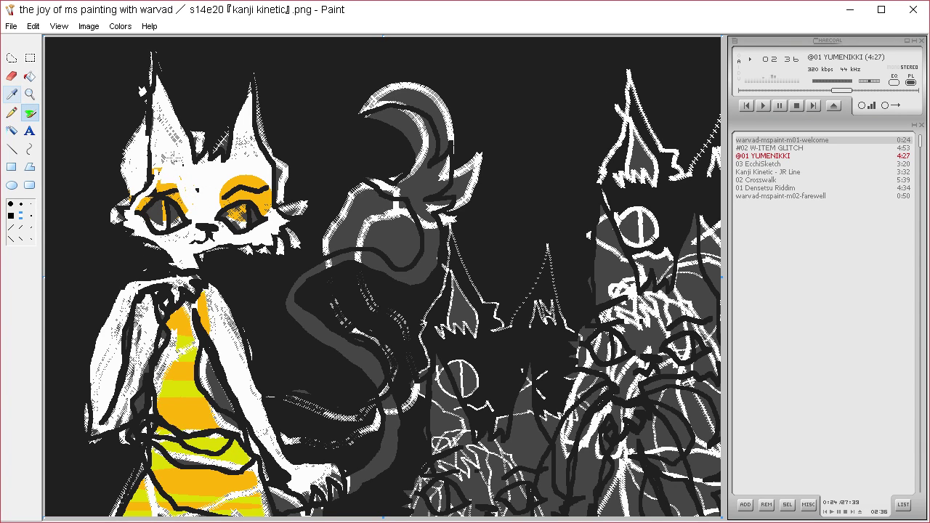
pyautogui.moveTo(237, 177)
pyautogui.mouseDown()
pyautogui.moveTo(220, 194)
pyautogui.moveTo(260, 180)
pyautogui.moveTo(263, 205)
pyautogui.moveTo(244, 186)
pyautogui.mouseUp()
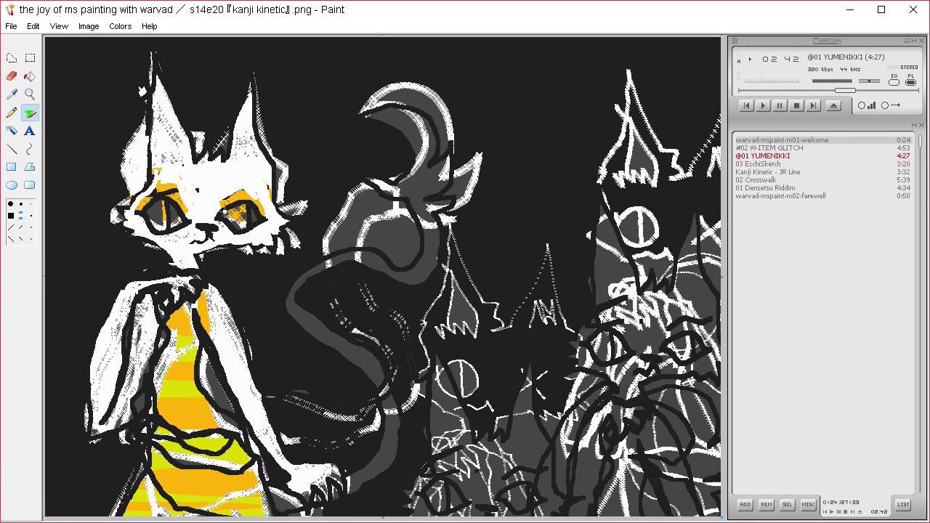
# Brush dark strokes beside the waist and leg, inside the tail's curl, and in an arc between the large cat's head and ears.
pyautogui.click(30, 111)
pyautogui.moveTo(204, 380); pyautogui.dragTo(218, 392)
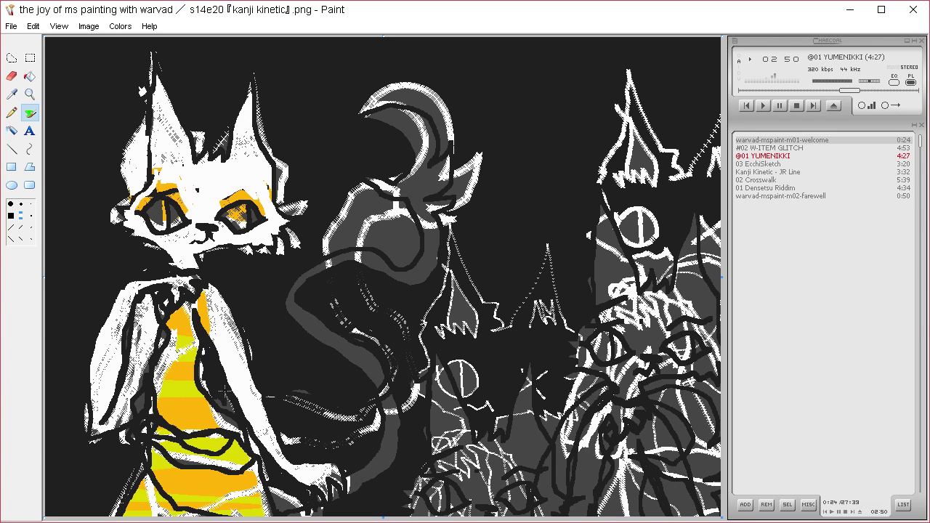
pyautogui.moveTo(114, 509); pyautogui.dragTo(125, 500)
pyautogui.moveTo(319, 251)
pyautogui.mouseDown()
pyautogui.moveTo(406, 254)
pyautogui.moveTo(415, 234)
pyautogui.moveTo(400, 216)
pyautogui.moveTo(396, 251)
pyautogui.moveTo(372, 216)
pyautogui.moveTo(367, 241)
pyautogui.moveTo(352, 218)
pyautogui.mouseUp()
pyautogui.moveTo(133, 183)
pyautogui.mouseDown()
pyautogui.moveTo(139, 121)
pyautogui.moveTo(135, 189)
pyautogui.moveTo(215, 161)
pyautogui.moveTo(280, 192)
pyautogui.mouseUp()
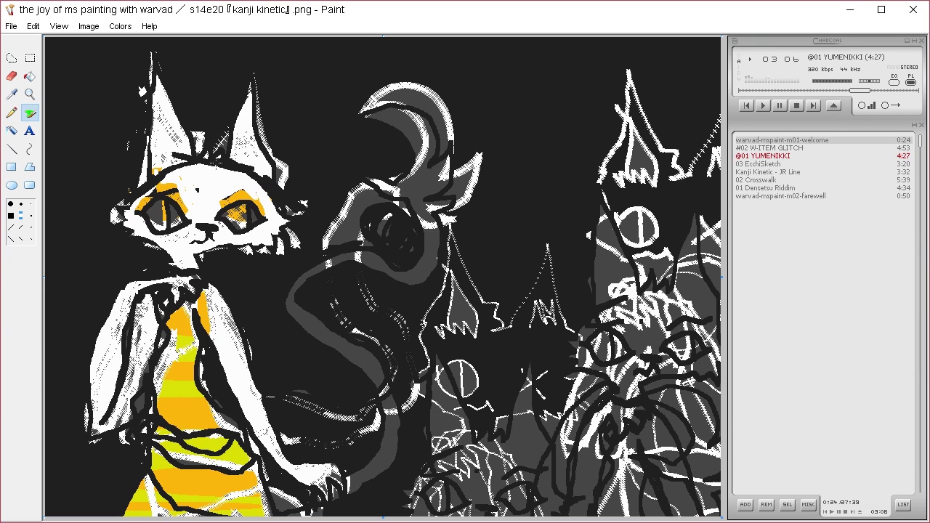
# Free-form select the large cat's ears and hair tuft and shift them down and sideways onto the head.
pyautogui.click(11, 58)
pyautogui.moveTo(204, 77)
pyautogui.mouseDown()
pyautogui.moveTo(127, 191)
pyautogui.moveTo(221, 124)
pyautogui.moveTo(217, 117)
pyautogui.mouseUp()
pyautogui.moveTo(193, 132)
pyautogui.mouseDown()
pyautogui.moveTo(191, 149)
pyautogui.moveTo(202, 150)
pyautogui.mouseUp()
pyautogui.moveTo(298, 124)
pyautogui.mouseDown()
pyautogui.moveTo(267, 74)
pyautogui.moveTo(261, 182)
pyautogui.moveTo(290, 167)
pyautogui.moveTo(296, 182)
pyautogui.mouseUp()
pyautogui.click(337, 162)
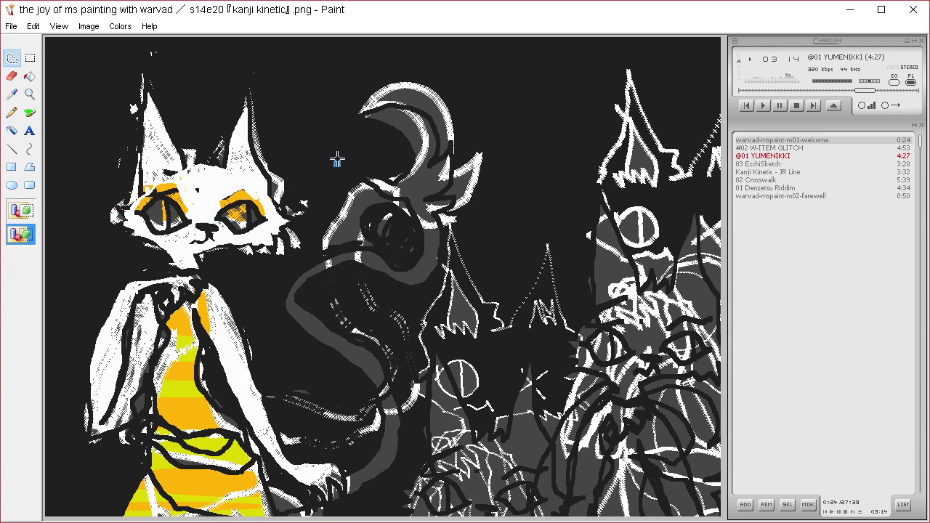
# Free-form select the large cat's right-hand ear and move it inward, closer to the hair tuft.
pyautogui.moveTo(291, 129)
pyautogui.mouseDown()
pyautogui.moveTo(270, 64)
pyautogui.moveTo(213, 156)
pyautogui.moveTo(239, 173)
pyautogui.moveTo(312, 146)
pyautogui.mouseUp()
pyautogui.moveTo(283, 165); pyautogui.dragTo(269, 163)
pyautogui.click(317, 160)
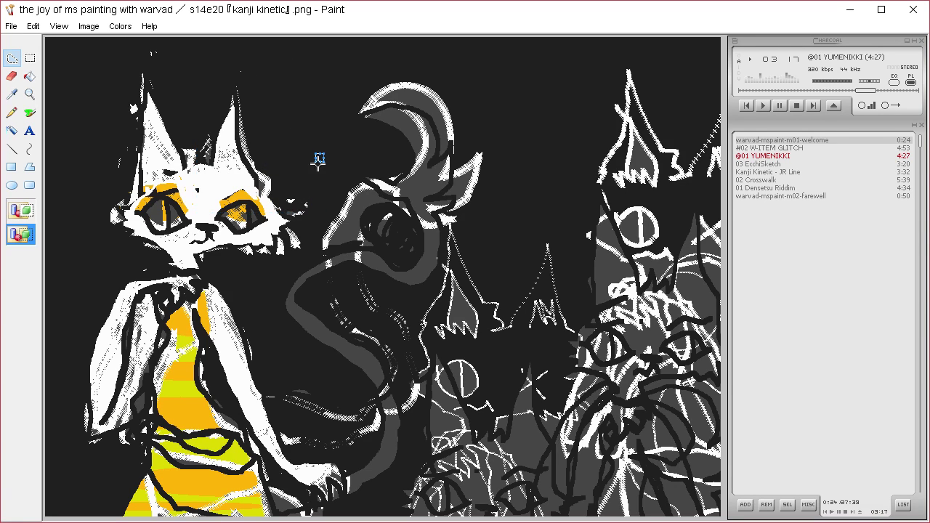
# Sample the face's white and clear a spiky free-form selection to white along the large cat's left-hand cheek as fur.
pyautogui.click(11, 94)
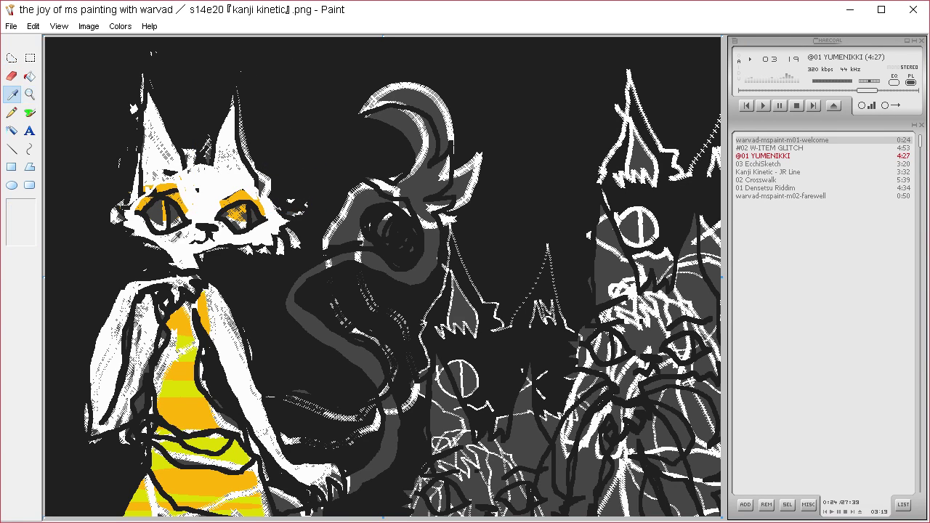
pyautogui.click(31, 112)
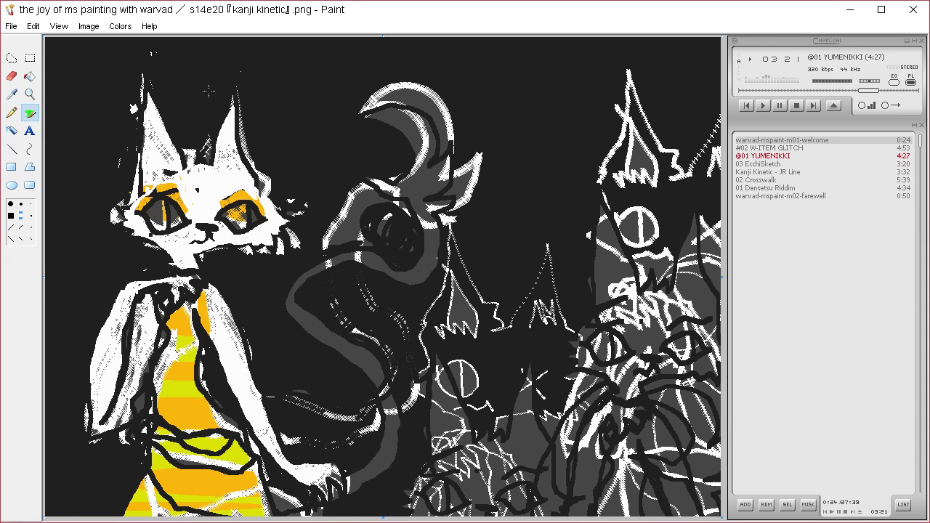
pyautogui.click(11, 94)
pyautogui.click(177, 251)
pyautogui.click(12, 58)
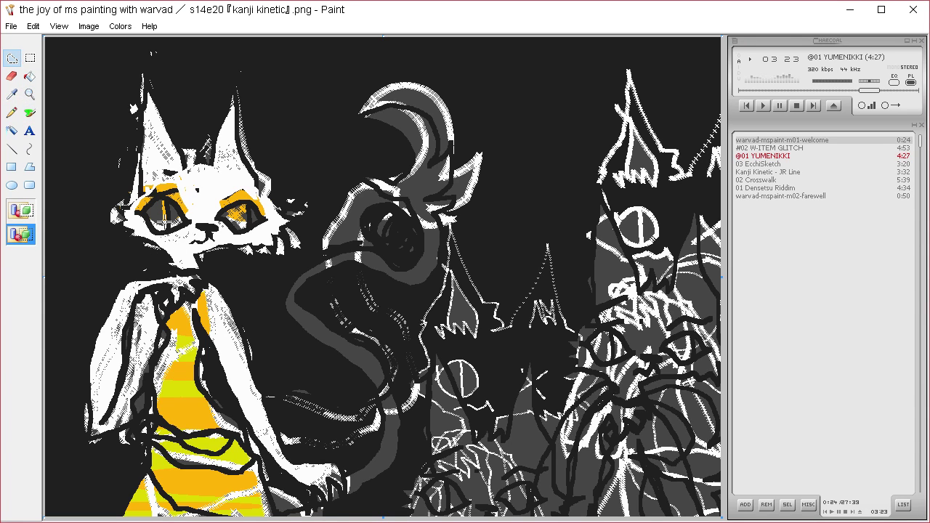
pyautogui.moveTo(172, 254)
pyautogui.mouseDown()
pyautogui.moveTo(131, 254)
pyautogui.moveTo(147, 247)
pyautogui.moveTo(121, 237)
pyautogui.moveTo(130, 245)
pyautogui.moveTo(167, 239)
pyautogui.mouseUp()
pyautogui.press('Delete')
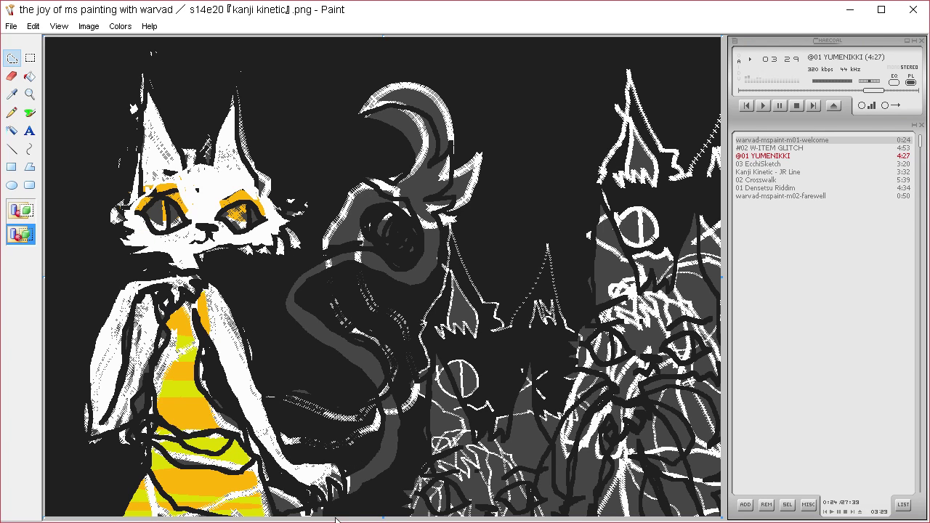
# Sample the dark backdrop as the background colour and delete a free-form selection around the upper loop of the tail.
pyautogui.click(12, 95)
pyautogui.rightClick(119, 83)
pyautogui.click(13, 62)
pyautogui.moveTo(344, 227)
pyautogui.mouseDown()
pyautogui.moveTo(314, 258)
pyautogui.moveTo(414, 250)
pyautogui.moveTo(405, 206)
pyautogui.moveTo(378, 190)
pyautogui.moveTo(336, 190)
pyautogui.moveTo(316, 262)
pyautogui.mouseUp()
pyautogui.press('Delete')
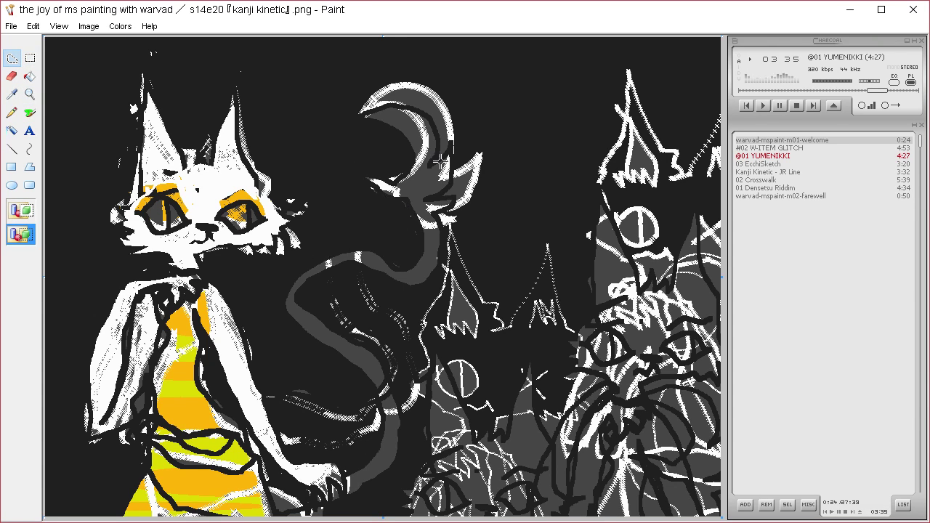
# Mix a light cyan custom colour and brush small cyan dots along the large cat's torso edge and waist.
pyautogui.click(120, 26)
pyautogui.click(128, 41)
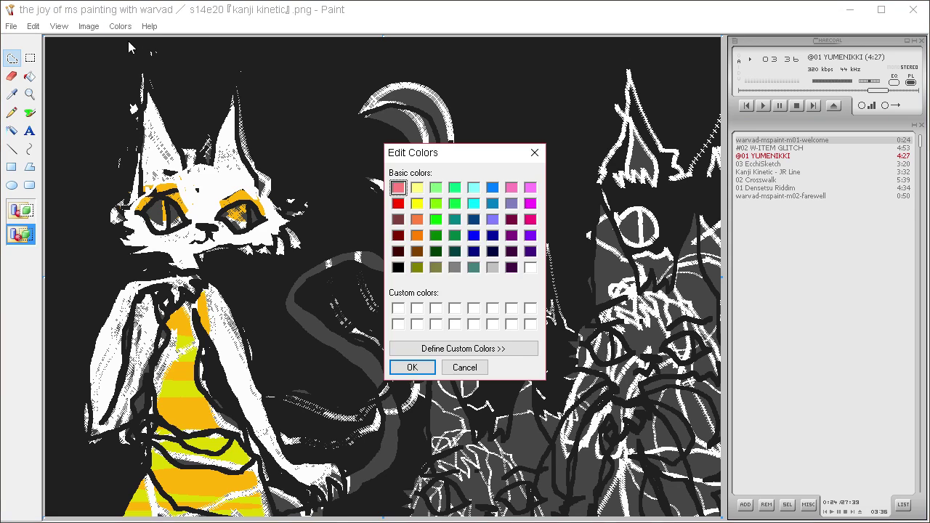
pyautogui.click(519, 347)
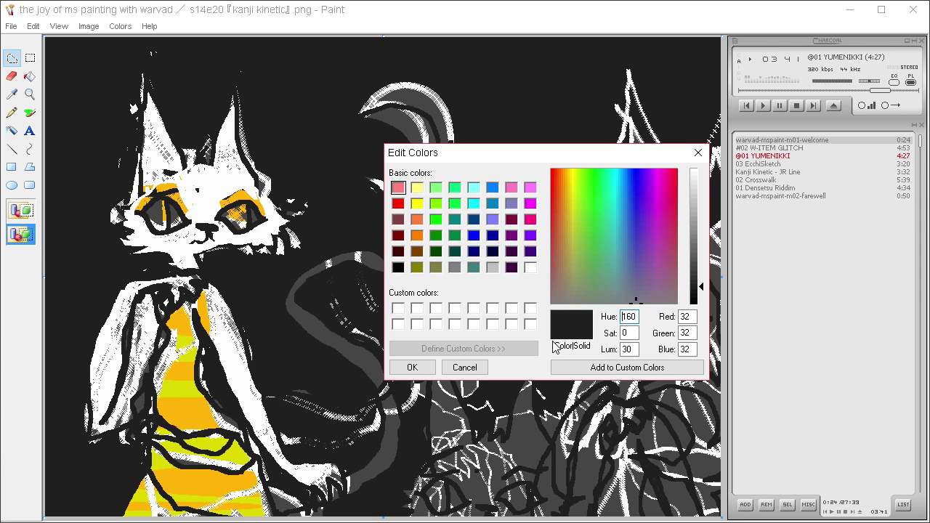
pyautogui.moveTo(557, 256); pyautogui.dragTo(558, 218)
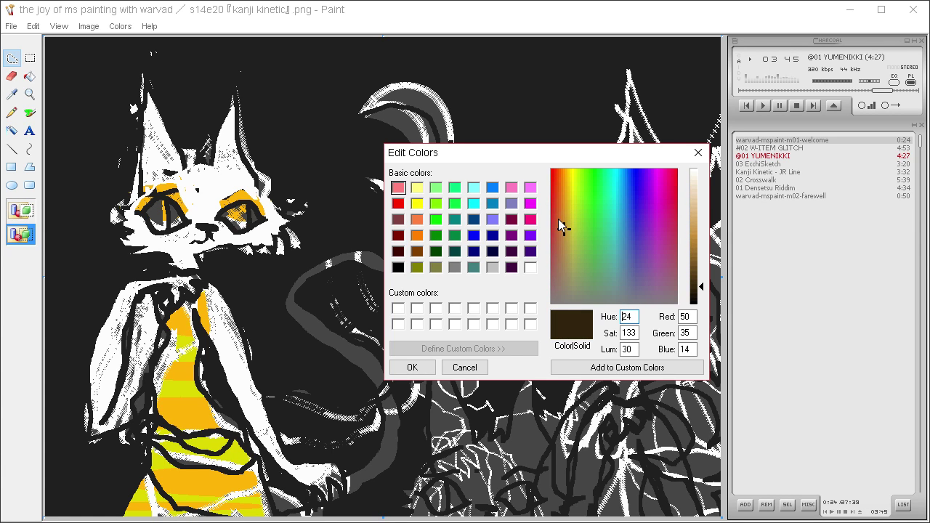
pyautogui.moveTo(623, 235); pyautogui.dragTo(617, 210)
pyautogui.moveTo(700, 216); pyautogui.dragTo(692, 232)
pyautogui.click(398, 371)
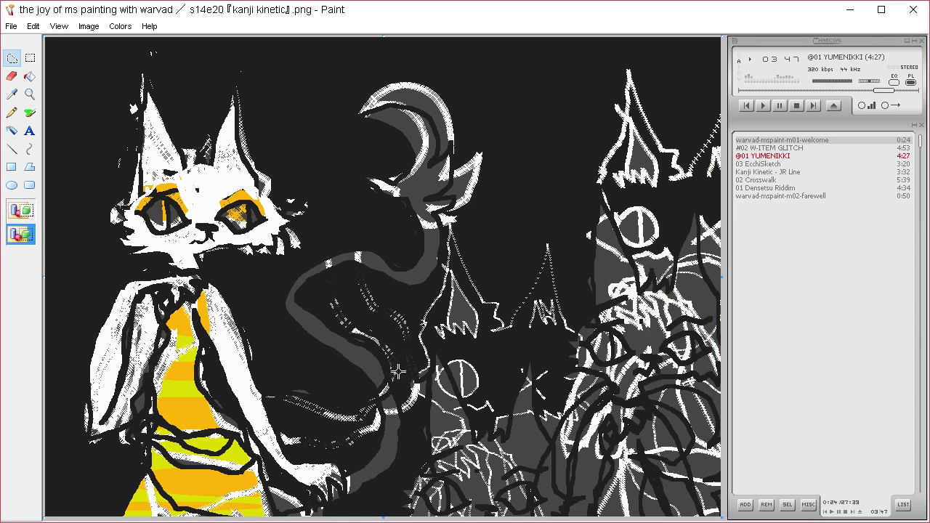
pyautogui.click(36, 116)
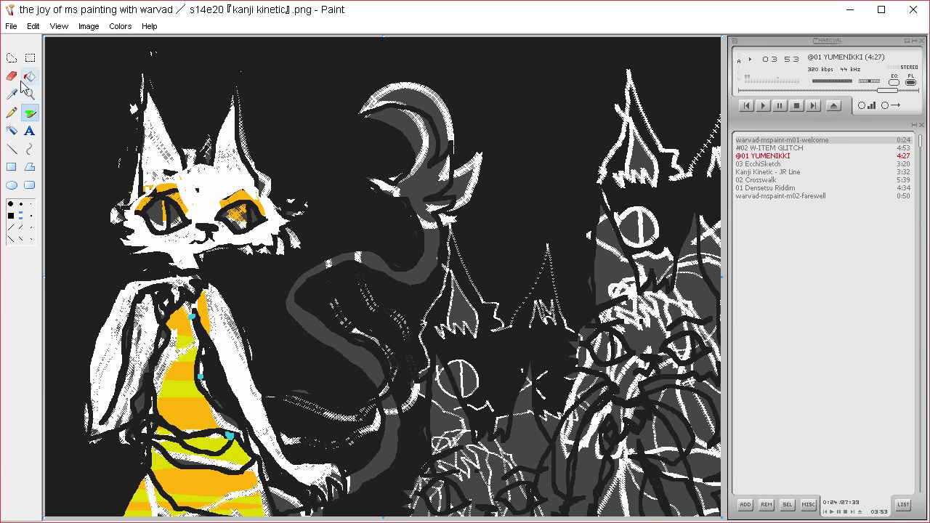
# Free-form select pieces of the large cat's striped torso and smear them over the body as ragged orange, yellow and cyan bands.
pyautogui.click(11, 58)
pyautogui.moveTo(186, 319)
pyautogui.mouseDown()
pyautogui.moveTo(210, 424)
pyautogui.moveTo(237, 438)
pyautogui.moveTo(197, 434)
pyautogui.moveTo(244, 470)
pyautogui.moveTo(267, 513)
pyautogui.moveTo(270, 480)
pyautogui.moveTo(252, 466)
pyautogui.mouseUp()
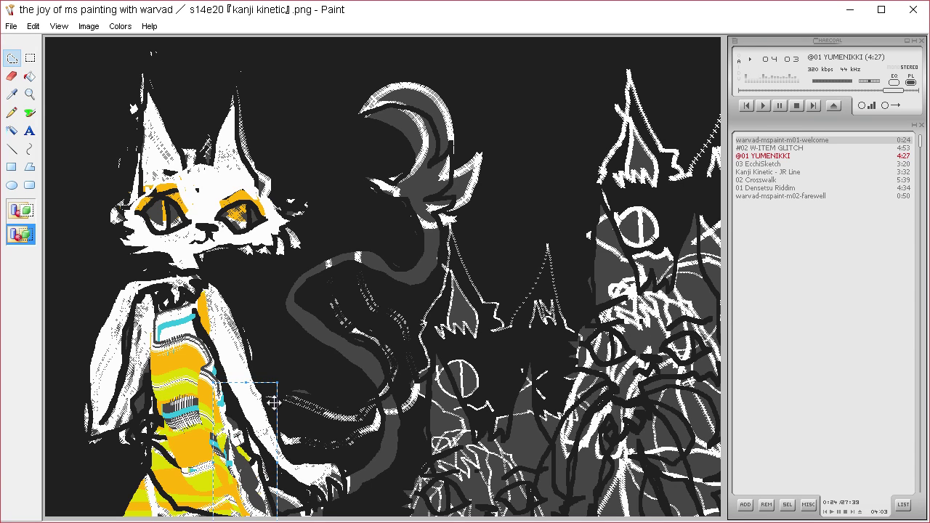
pyautogui.click(328, 400)
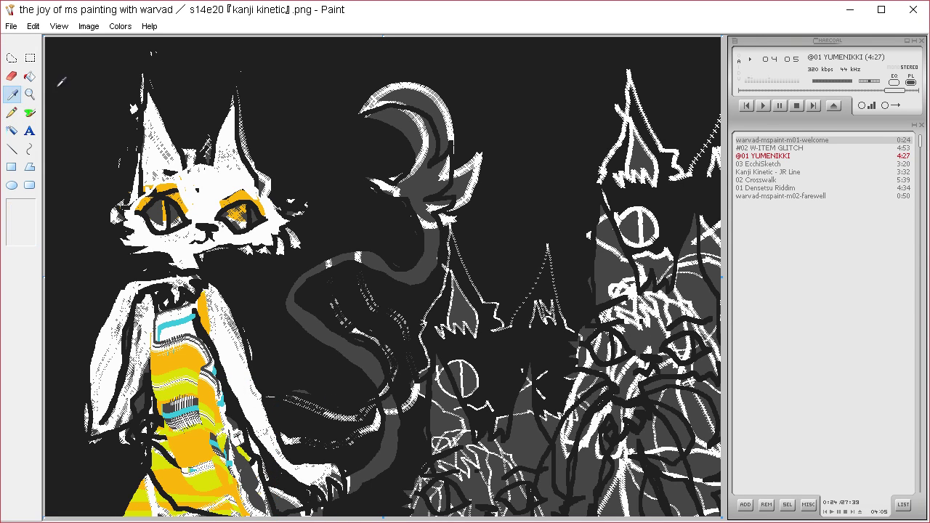
# Delete free-form selections to the dark colour, trimming both sides of the striped torso and cutting a scalloped line along its hem.
pyautogui.click(11, 57)
pyautogui.moveTo(155, 310)
pyautogui.mouseDown()
pyautogui.moveTo(168, 383)
pyautogui.moveTo(151, 434)
pyautogui.moveTo(156, 305)
pyautogui.mouseUp()
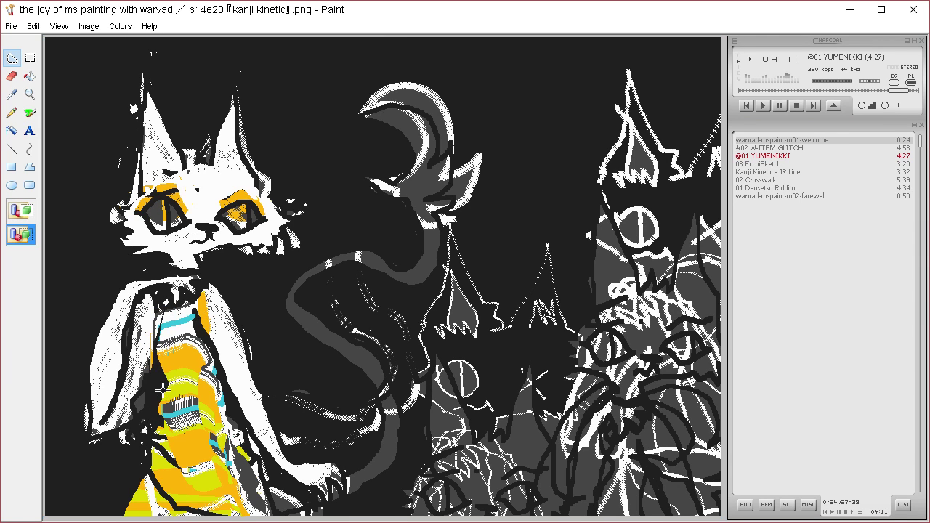
pyautogui.moveTo(162, 390)
pyautogui.mouseDown()
pyautogui.moveTo(165, 480)
pyautogui.moveTo(250, 483)
pyautogui.moveTo(262, 462)
pyautogui.moveTo(240, 504)
pyautogui.moveTo(168, 502)
pyautogui.moveTo(149, 479)
pyautogui.moveTo(154, 462)
pyautogui.moveTo(160, 488)
pyautogui.moveTo(185, 500)
pyautogui.moveTo(243, 502)
pyautogui.moveTo(256, 468)
pyautogui.moveTo(215, 493)
pyautogui.moveTo(154, 470)
pyautogui.mouseUp()
pyautogui.click(220, 302)
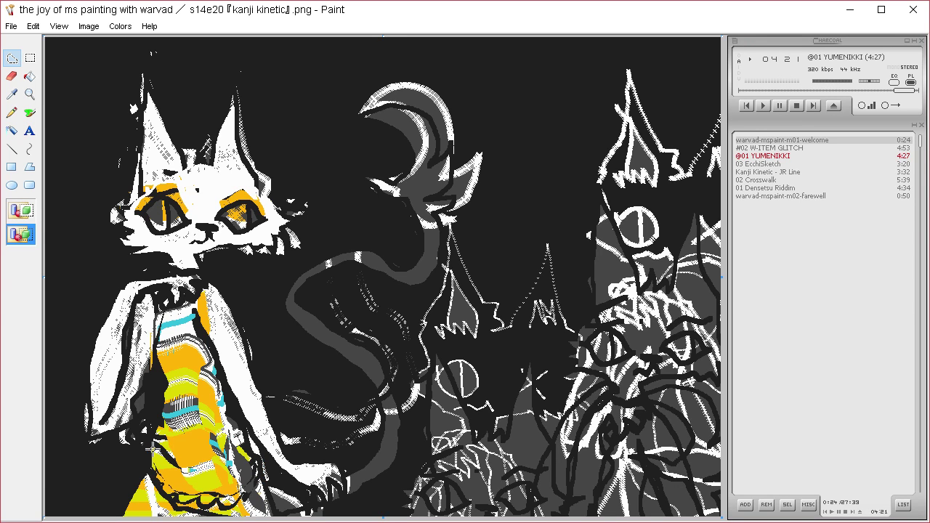
pyautogui.moveTo(206, 349)
pyautogui.mouseDown()
pyautogui.moveTo(217, 403)
pyautogui.moveTo(239, 440)
pyautogui.moveTo(224, 382)
pyautogui.mouseUp()
pyautogui.press('Delete')
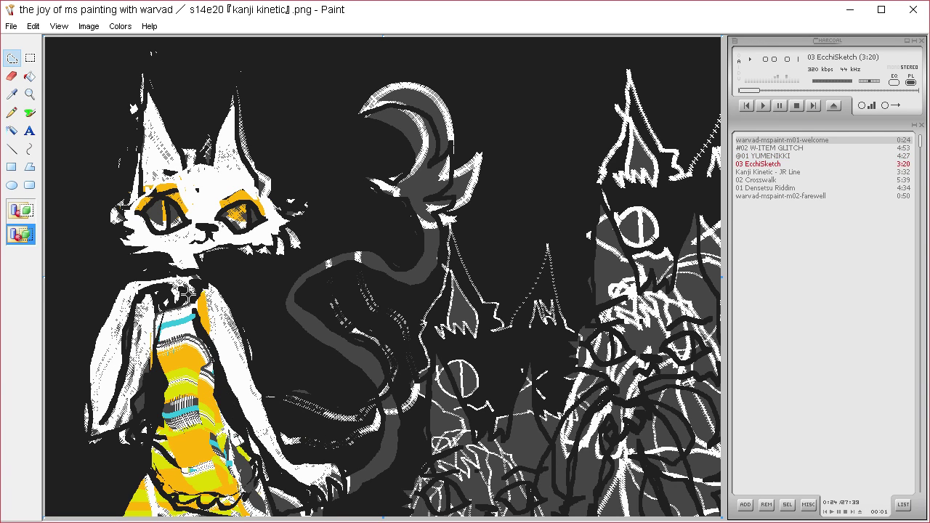
# Cut three rows of dark scallops across the large cat's middle torso by deleting wavy free-form selections.
pyautogui.moveTo(161, 428)
pyautogui.mouseDown()
pyautogui.moveTo(170, 443)
pyautogui.moveTo(229, 421)
pyautogui.moveTo(219, 413)
pyautogui.moveTo(190, 445)
pyautogui.moveTo(161, 426)
pyautogui.mouseUp()
pyautogui.press('Delete')
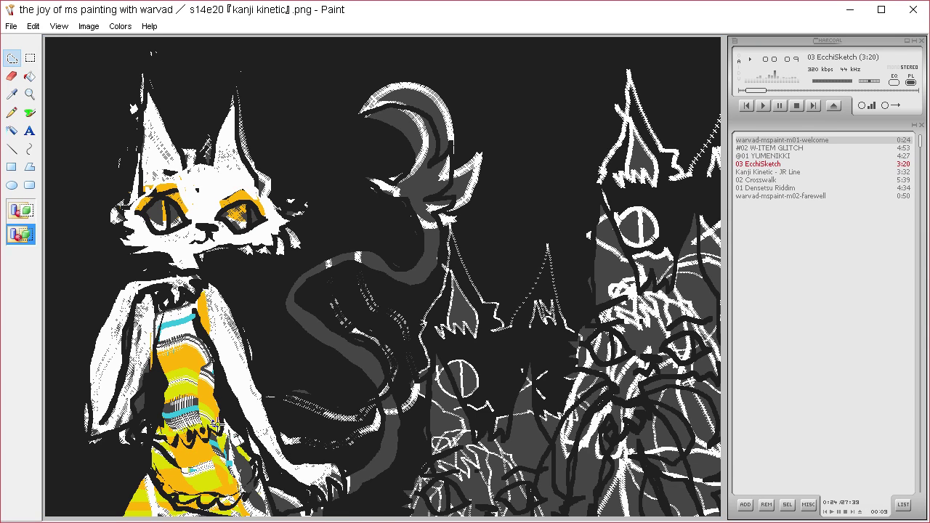
pyautogui.press('Delete')
pyautogui.moveTo(170, 432)
pyautogui.mouseDown()
pyautogui.moveTo(216, 395)
pyautogui.moveTo(216, 385)
pyautogui.moveTo(207, 407)
pyautogui.moveTo(161, 408)
pyautogui.mouseUp()
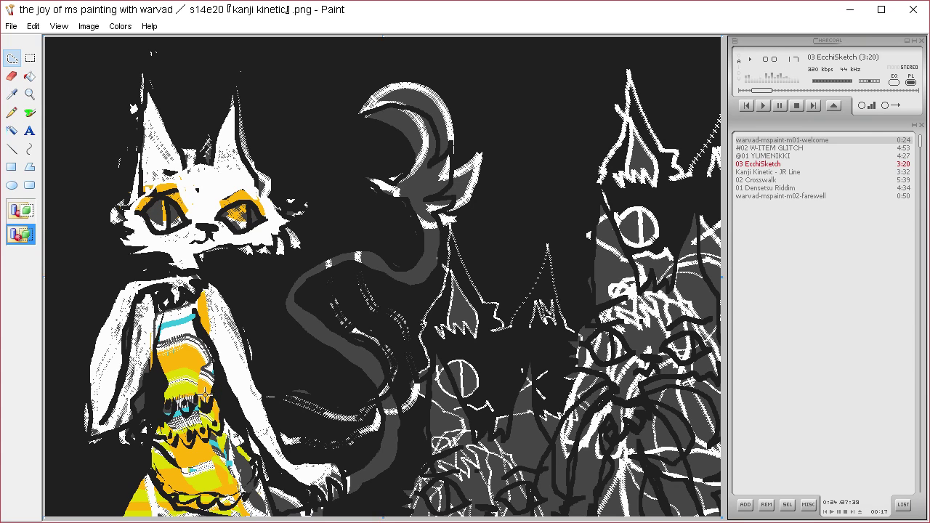
pyautogui.moveTo(211, 373)
pyautogui.mouseDown()
pyautogui.moveTo(162, 382)
pyautogui.moveTo(209, 374)
pyautogui.mouseUp()
pyautogui.click(204, 333)
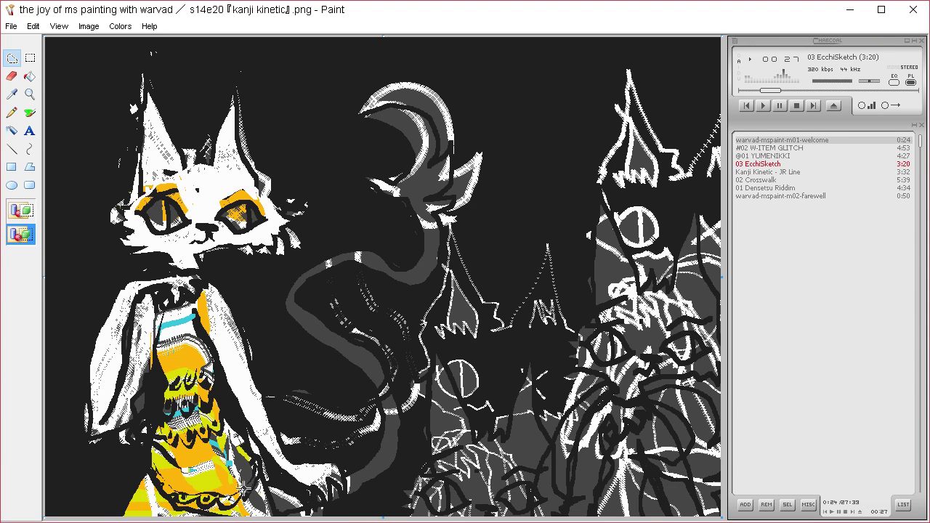
# Delete small curved free-form selections across the large cat's skirt area to cover it with dark scale marks.
pyautogui.moveTo(138, 488)
pyautogui.mouseDown()
pyautogui.moveTo(151, 516)
pyautogui.moveTo(173, 518)
pyautogui.moveTo(164, 501)
pyautogui.moveTo(145, 519)
pyautogui.moveTo(142, 504)
pyautogui.moveTo(129, 504)
pyautogui.moveTo(132, 482)
pyautogui.mouseUp()
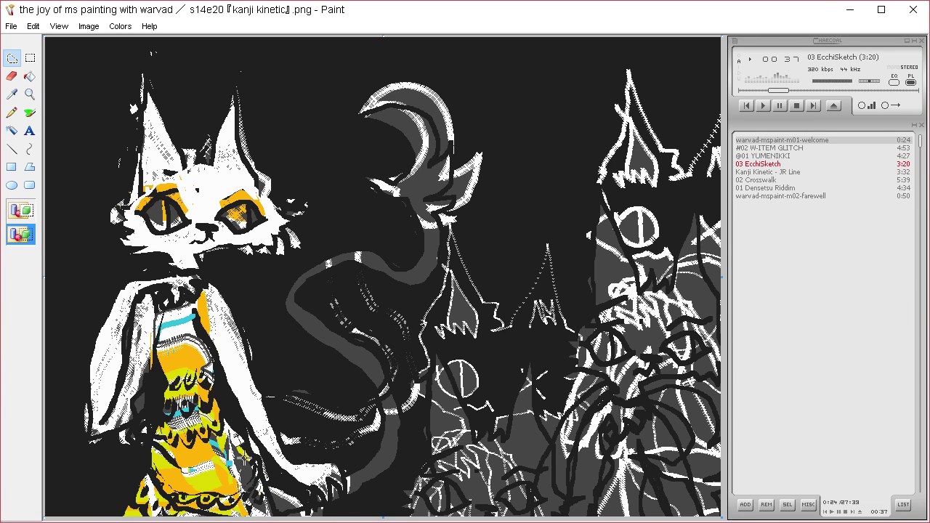
pyautogui.moveTo(184, 466)
pyautogui.mouseDown()
pyautogui.moveTo(190, 489)
pyautogui.moveTo(240, 474)
pyautogui.moveTo(244, 439)
pyautogui.moveTo(228, 464)
pyautogui.moveTo(207, 468)
pyautogui.moveTo(155, 448)
pyautogui.moveTo(143, 462)
pyautogui.moveTo(218, 462)
pyautogui.mouseUp()
pyautogui.press('Delete')
pyautogui.moveTo(164, 453); pyautogui.dragTo(174, 460)
pyautogui.press('Delete')
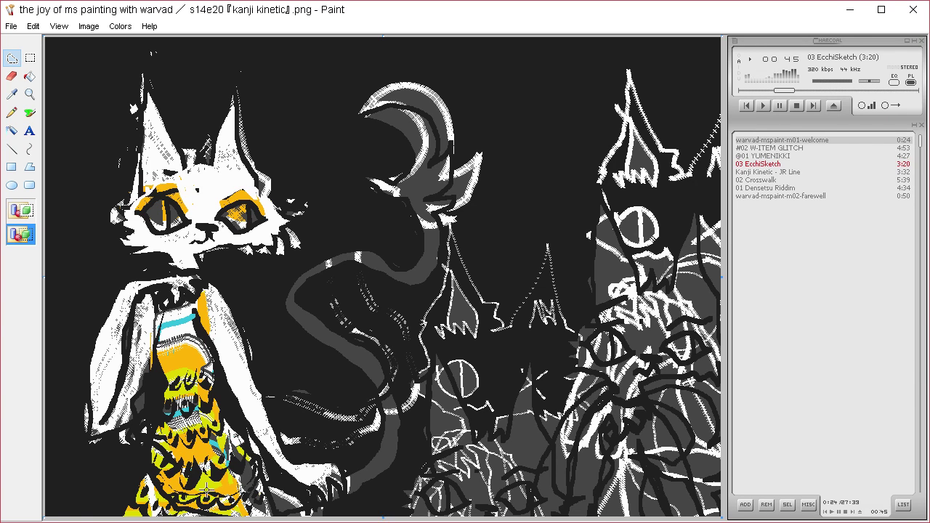
pyautogui.moveTo(205, 488)
pyautogui.mouseDown()
pyautogui.moveTo(222, 492)
pyautogui.moveTo(233, 485)
pyautogui.moveTo(209, 485)
pyautogui.moveTo(236, 479)
pyautogui.mouseUp()
pyautogui.press('Delete')
pyautogui.press('Delete')
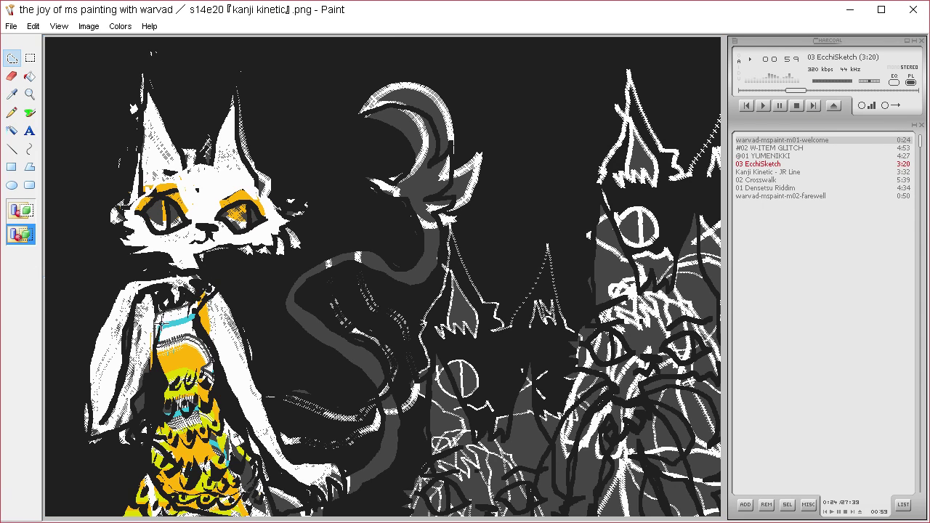
# Delete many tiny free-form selections in the white and cyan chest band to pattern it with small dark marks.
pyautogui.moveTo(163, 323)
pyautogui.mouseDown()
pyautogui.moveTo(165, 292)
pyautogui.moveTo(163, 322)
pyautogui.moveTo(189, 316)
pyautogui.moveTo(163, 329)
pyautogui.moveTo(196, 328)
pyautogui.moveTo(203, 316)
pyautogui.mouseUp()
pyautogui.press('Delete')
pyautogui.press('Delete')
pyautogui.press('Delete')
pyautogui.press('Delete')
pyautogui.press('Delete')
pyautogui.press('Delete')
pyautogui.press('Delete')
pyautogui.press('Delete')
pyautogui.press('Delete')
pyautogui.press('Delete')
pyautogui.press('Delete')
pyautogui.press('Delete')
pyautogui.press('Delete')
pyautogui.press('Delete')
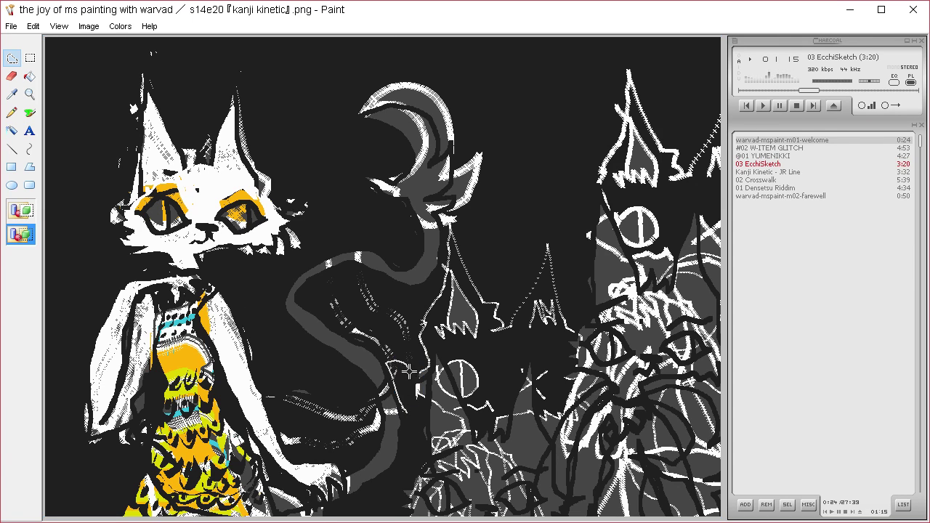
# Delete free-form selections around the stray white dashed strands beside the lower part of the grey tail.
pyautogui.moveTo(409, 371); pyautogui.dragTo(404, 379)
pyautogui.press('Delete')
pyautogui.moveTo(323, 394)
pyautogui.mouseDown()
pyautogui.moveTo(297, 448)
pyautogui.moveTo(358, 442)
pyautogui.moveTo(369, 377)
pyautogui.mouseUp()
pyautogui.press('Delete')
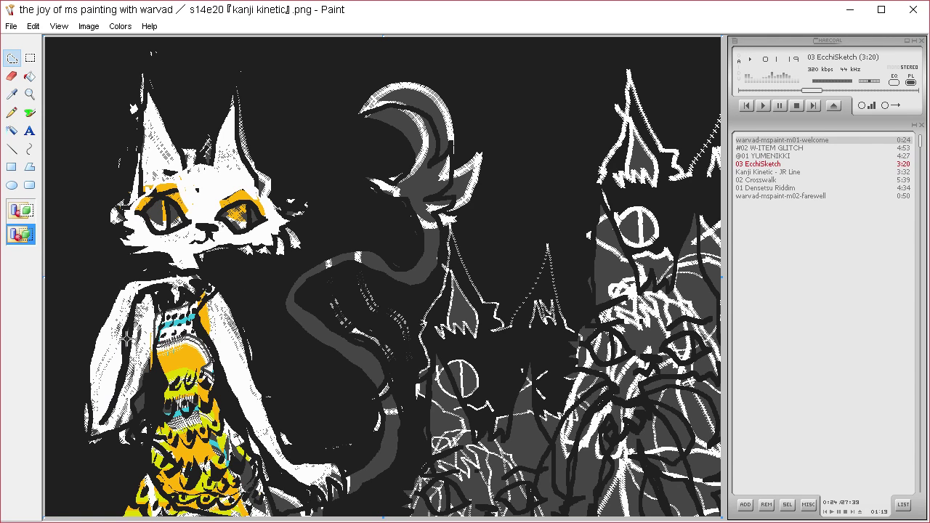
# Erase the dark line inside the large cat's left-hand forearm to white.
pyautogui.click(11, 112)
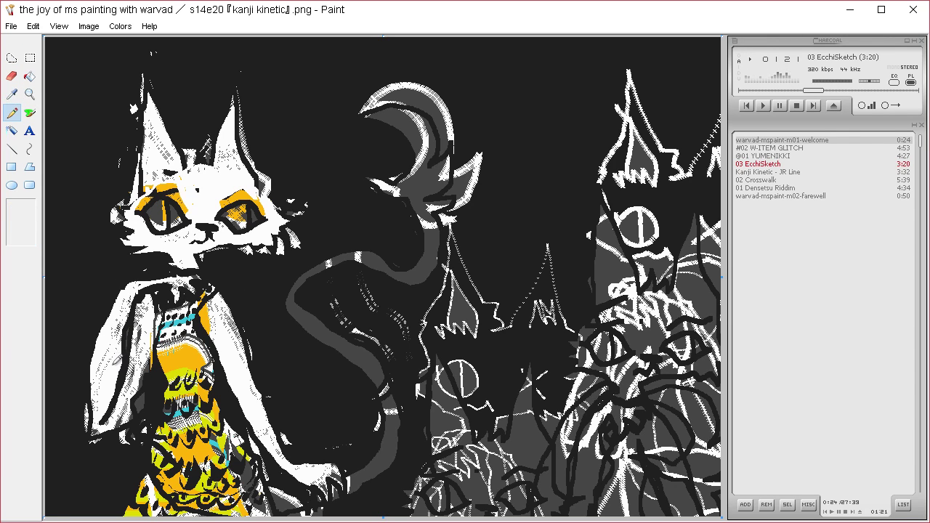
pyautogui.click(12, 75)
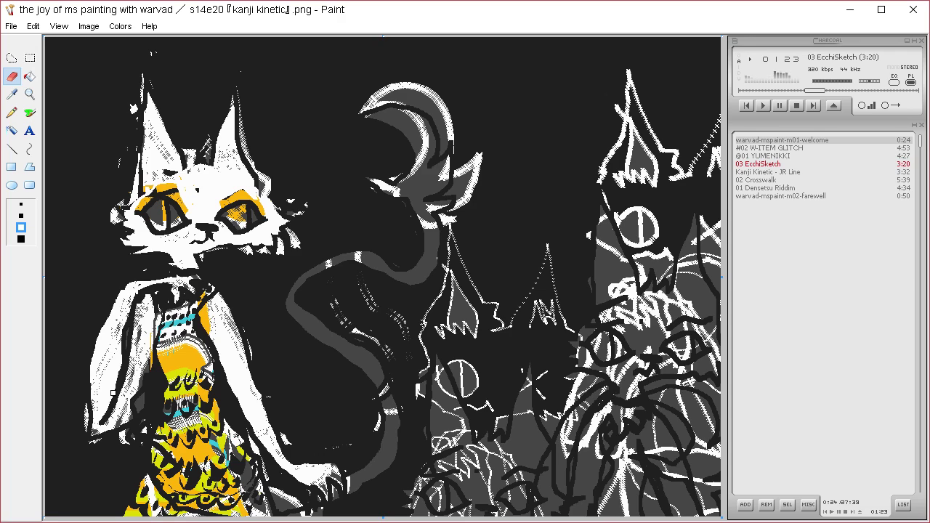
pyautogui.moveTo(112, 393)
pyautogui.mouseDown()
pyautogui.moveTo(94, 423)
pyautogui.moveTo(119, 363)
pyautogui.moveTo(122, 392)
pyautogui.mouseUp()
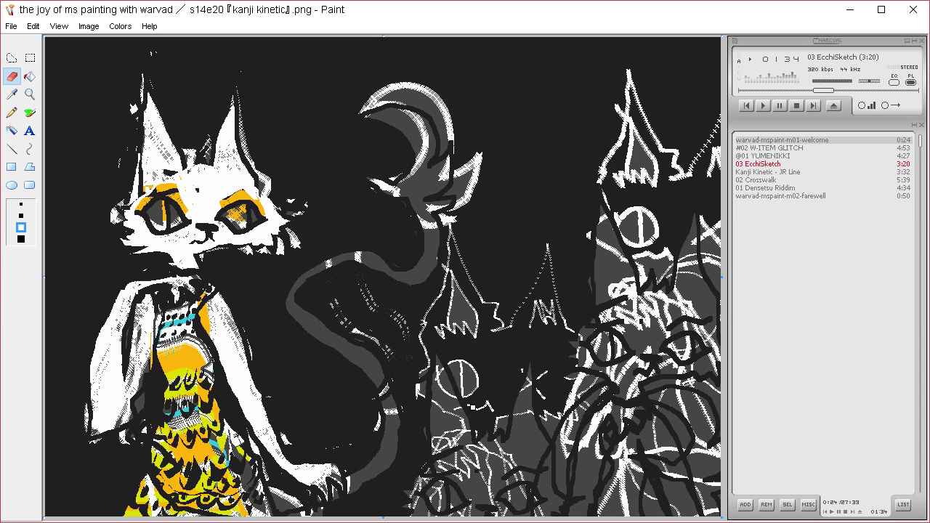
# Brush thin white outlines around the crescent tail tip, its fur tuft and the upper curve of the tail with a small square brush.
pyautogui.click(29, 112)
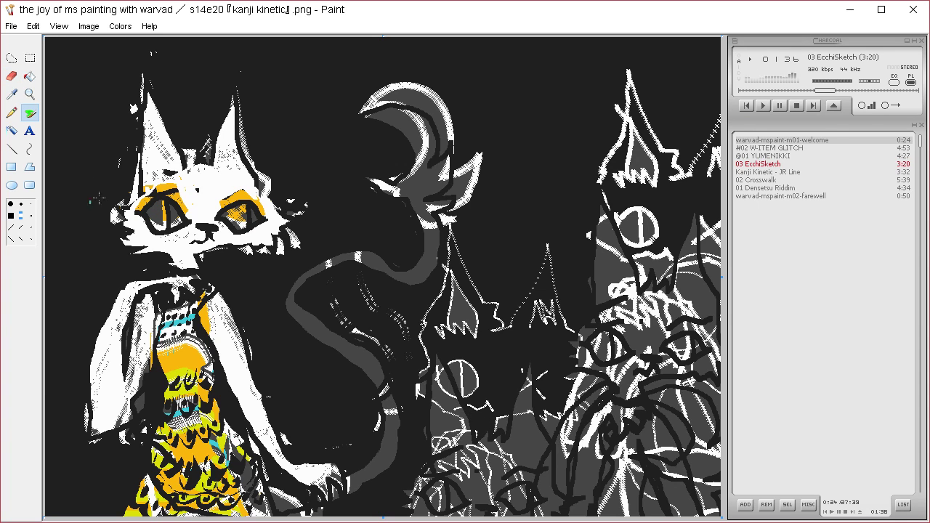
pyautogui.click(31, 216)
pyautogui.moveTo(417, 151); pyautogui.dragTo(364, 118)
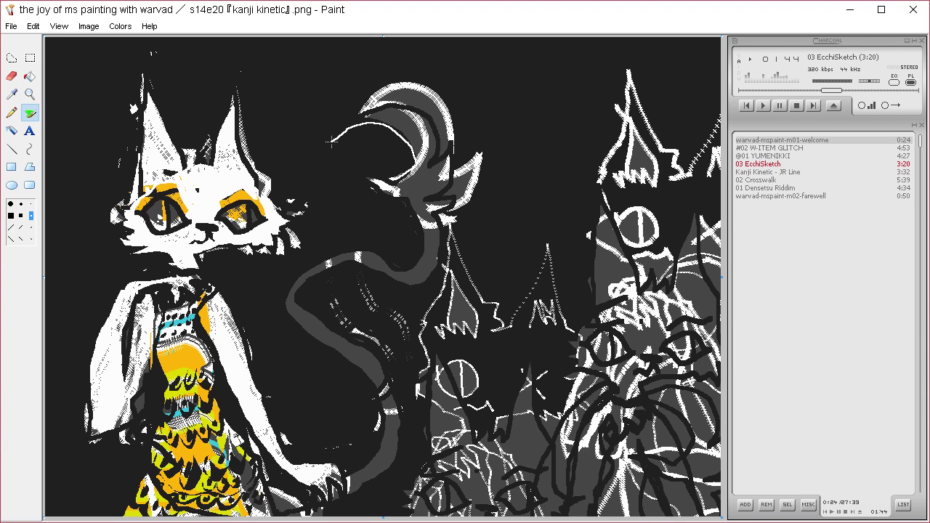
pyautogui.moveTo(416, 97); pyautogui.dragTo(442, 116)
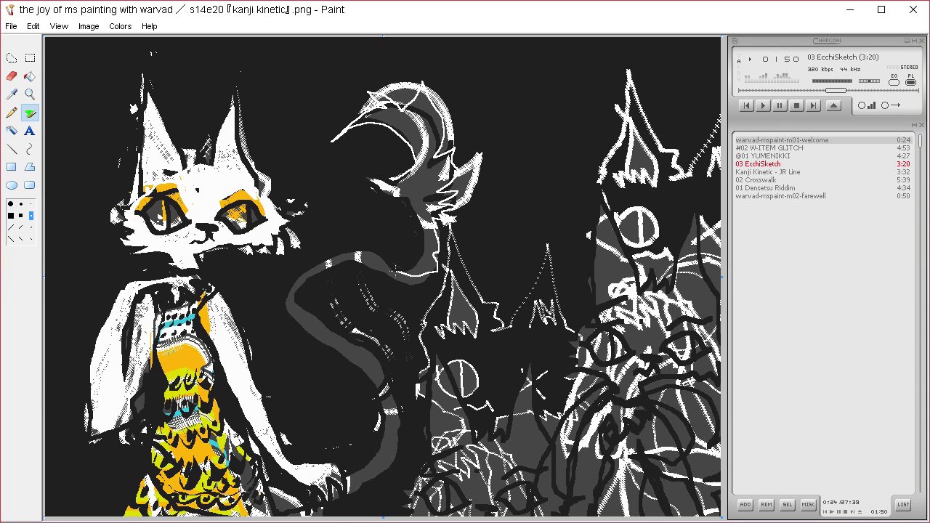
pyautogui.moveTo(354, 260); pyautogui.dragTo(319, 283)
# Brush white fur strokes along the large cat's hip and paint the dark backdrop colour over its neck.
pyautogui.moveTo(240, 440); pyautogui.dragTo(282, 491)
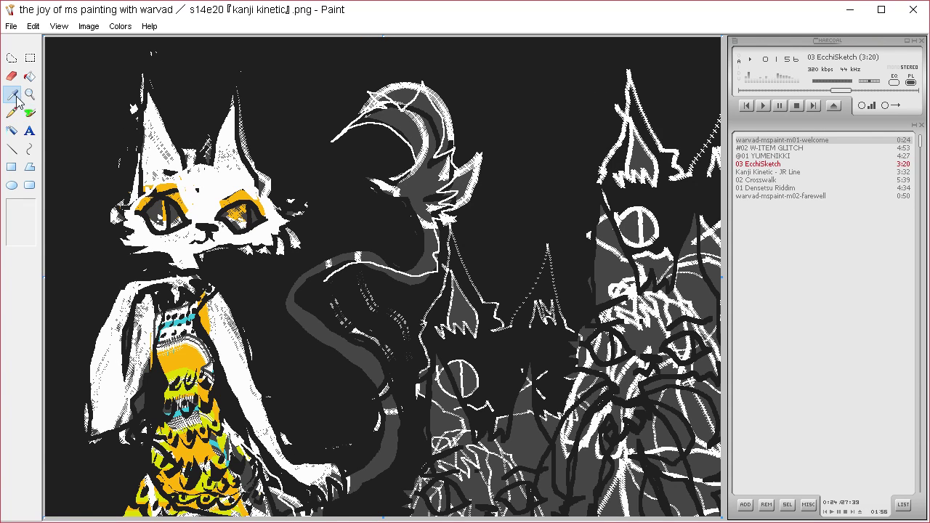
pyautogui.moveTo(163, 246); pyautogui.dragTo(195, 263)
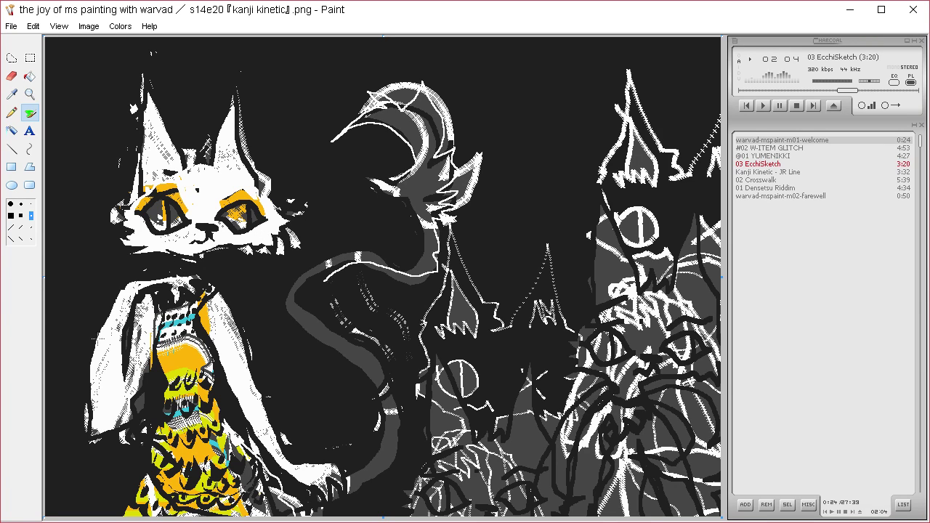
# Sample the dark backdrop, free-form select the large cat's left-hand arm and scale it narrower toward the torso.
pyautogui.click(12, 57)
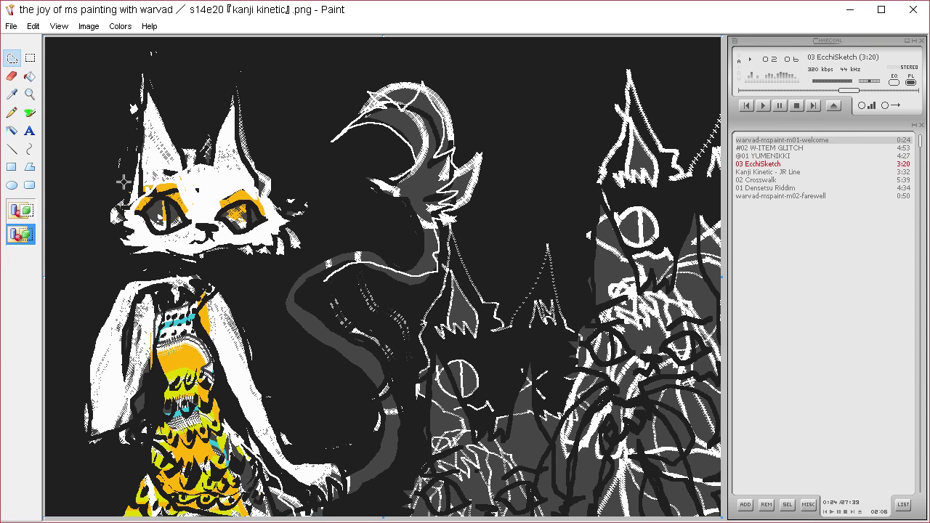
pyautogui.moveTo(106, 288)
pyautogui.mouseDown()
pyautogui.moveTo(89, 448)
pyautogui.moveTo(145, 413)
pyautogui.moveTo(158, 290)
pyautogui.moveTo(119, 276)
pyautogui.mouseUp()
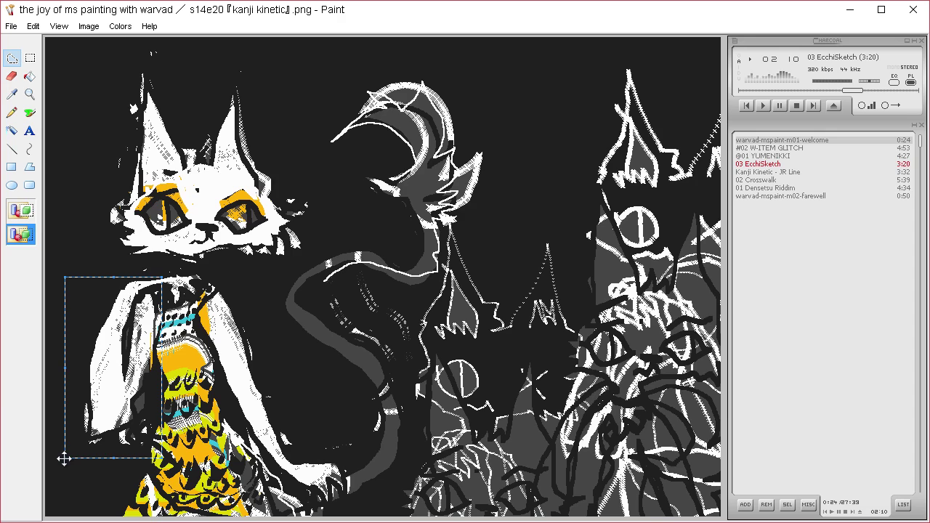
pyautogui.click(12, 94)
pyautogui.click(30, 113)
pyautogui.click(12, 58)
pyautogui.moveTo(103, 264)
pyautogui.mouseDown()
pyautogui.moveTo(113, 454)
pyautogui.moveTo(157, 305)
pyautogui.moveTo(109, 266)
pyautogui.mouseUp()
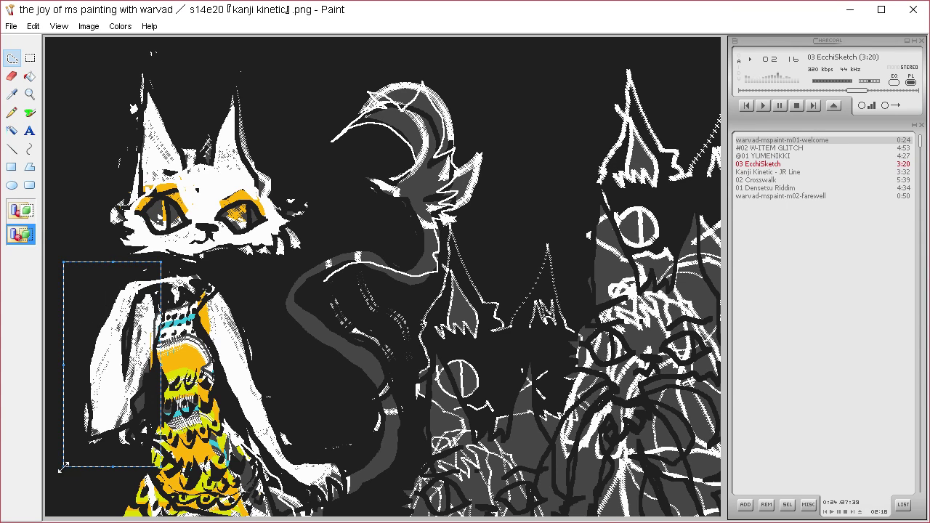
pyautogui.moveTo(71, 466); pyautogui.dragTo(95, 425)
pyautogui.moveTo(146, 383); pyautogui.dragTo(149, 428)
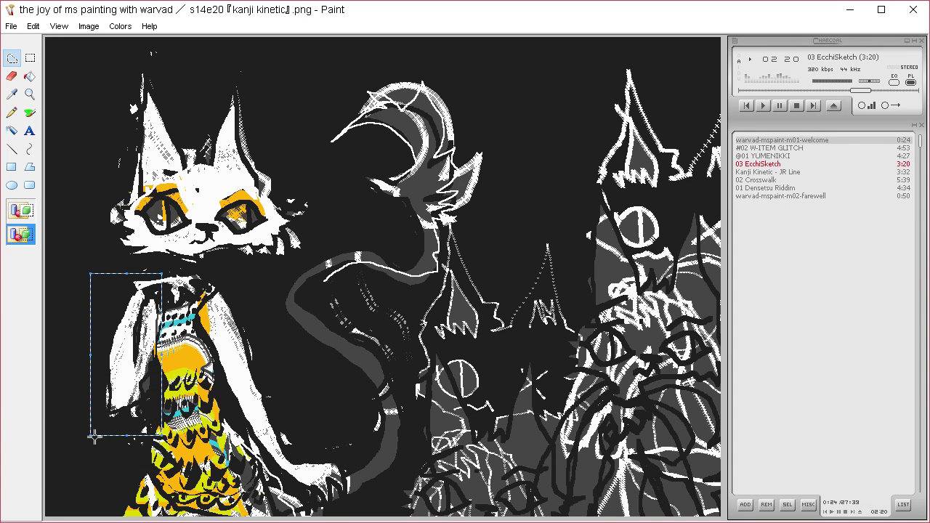
pyautogui.hotkey('ctrl', 'z')
pyautogui.moveTo(92, 438)
pyautogui.mouseDown()
pyautogui.moveTo(109, 468)
pyautogui.moveTo(70, 436)
pyautogui.moveTo(99, 302)
pyautogui.moveTo(157, 290)
pyautogui.moveTo(149, 370)
pyautogui.moveTo(113, 449)
pyautogui.moveTo(64, 476)
pyautogui.moveTo(84, 465)
pyautogui.mouseUp()
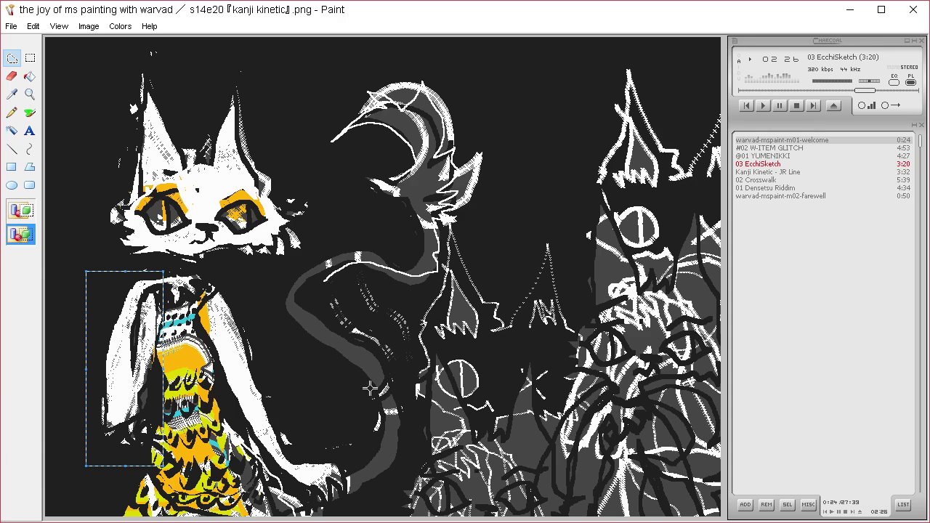
pyautogui.click(350, 401)
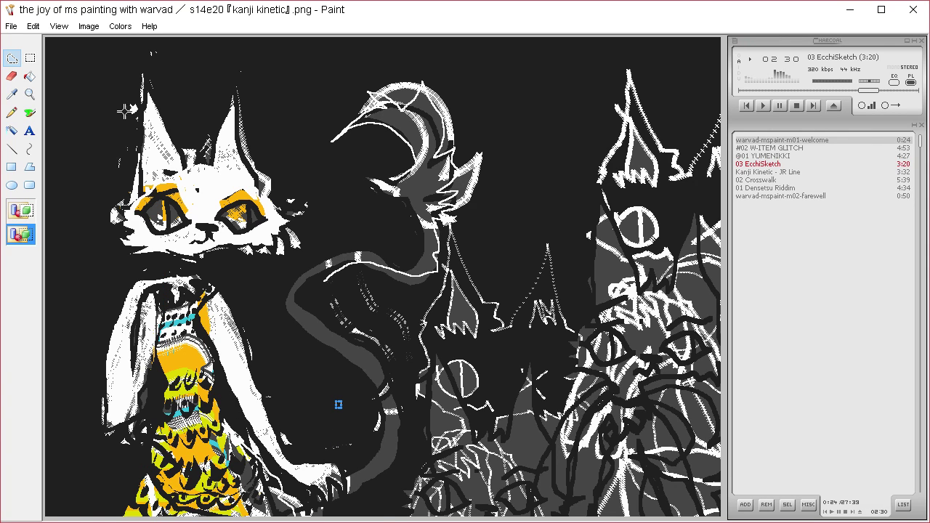
# Sample the white of the large cat's left-hand shoulder as the background colour.
pyautogui.click(11, 94)
pyautogui.click(141, 286)
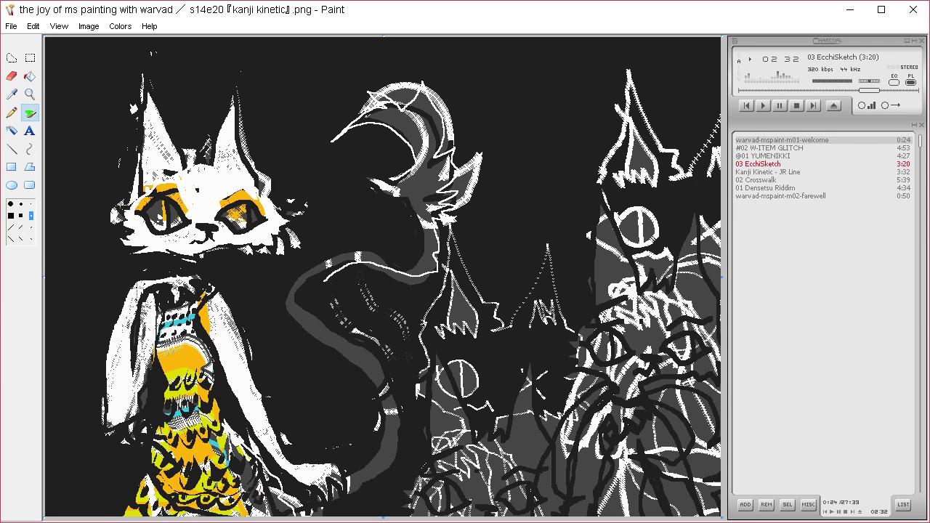
pyautogui.moveTo(143, 277)
pyautogui.mouseDown()
pyautogui.moveTo(201, 270)
pyautogui.moveTo(208, 294)
pyautogui.moveTo(195, 285)
pyautogui.moveTo(202, 304)
pyautogui.moveTo(190, 309)
pyautogui.moveTo(180, 298)
pyautogui.moveTo(172, 310)
pyautogui.moveTo(149, 293)
pyautogui.mouseUp()
pyautogui.press('Delete')
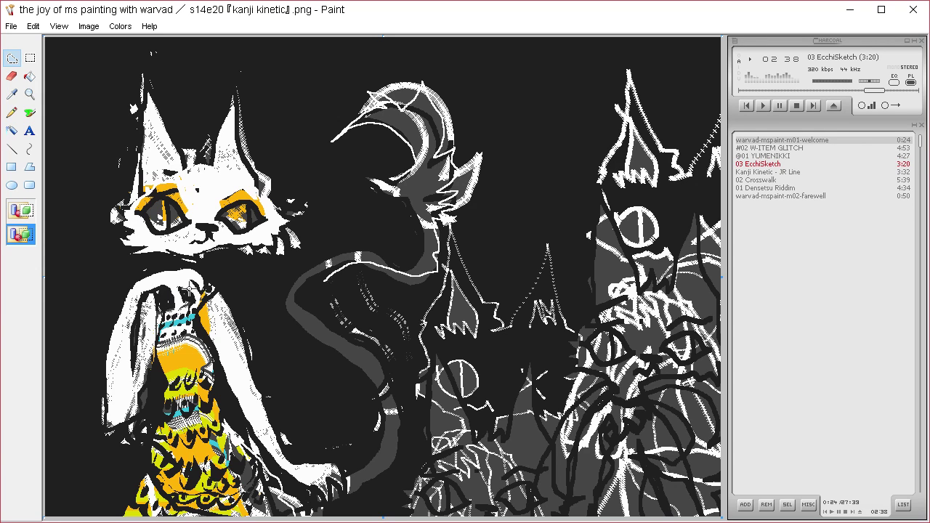
pyautogui.hotkey('ctrl', 'z')
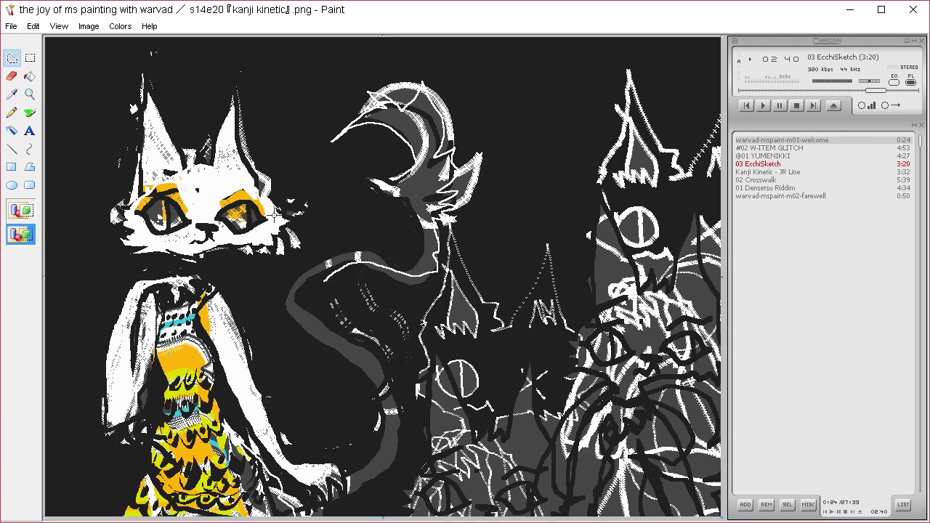
# Clear free-form selections to white across the large cat's shoulders as a jagged fur collar above the chest band.
pyautogui.moveTo(142, 284)
pyautogui.mouseDown()
pyautogui.moveTo(207, 277)
pyautogui.moveTo(194, 281)
pyautogui.moveTo(198, 300)
pyautogui.moveTo(187, 283)
pyautogui.moveTo(171, 303)
pyautogui.moveTo(187, 284)
pyautogui.moveTo(168, 296)
pyautogui.moveTo(175, 300)
pyautogui.mouseUp()
pyautogui.press('Delete')
pyautogui.press('Delete')
pyautogui.press('Delete')
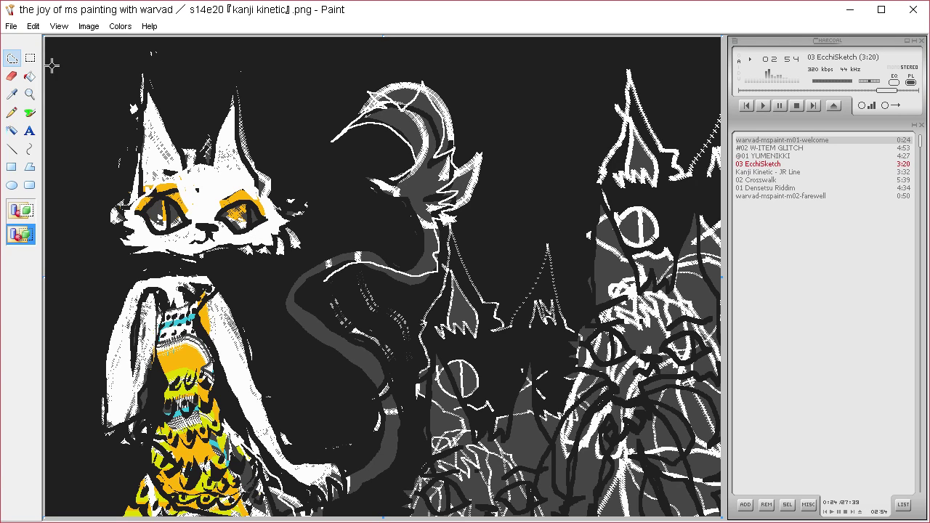
pyautogui.click(30, 113)
pyautogui.click(11, 58)
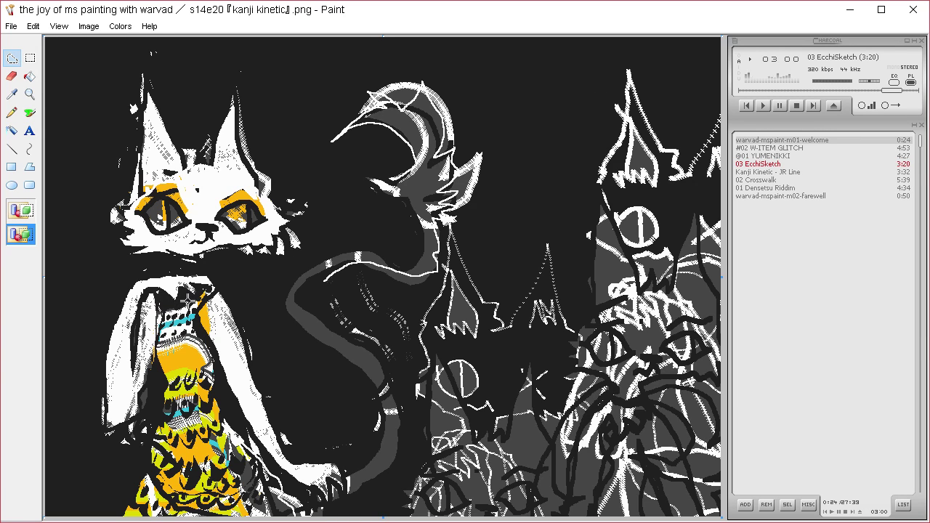
pyautogui.click(16, 96)
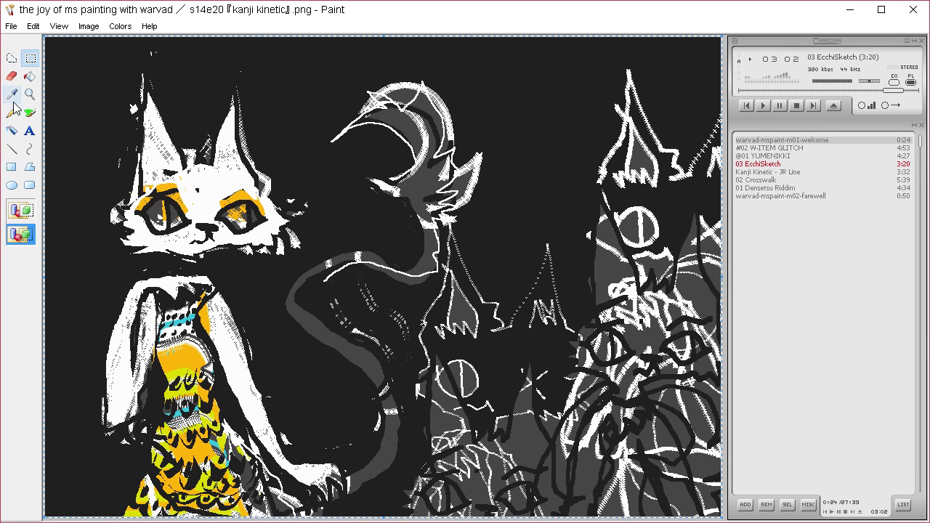
pyautogui.click(29, 113)
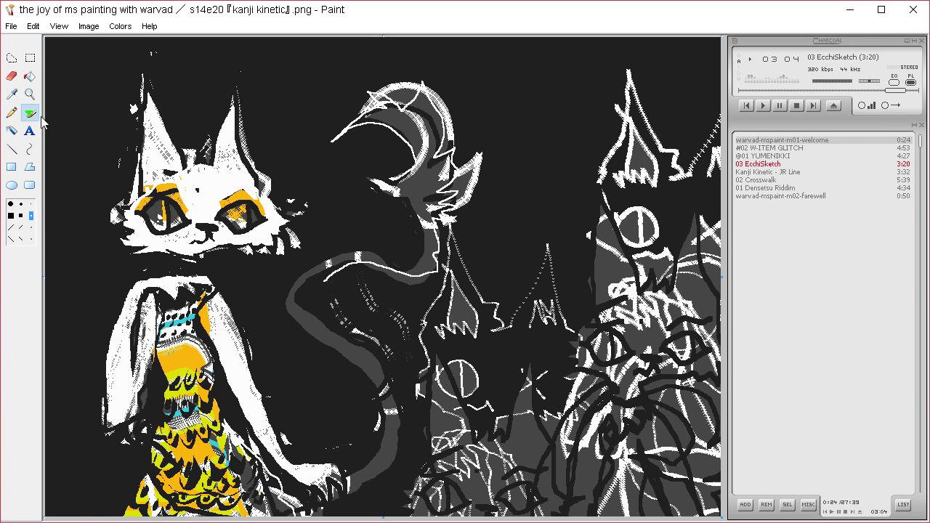
pyautogui.hotkey('ctrl', 'a')
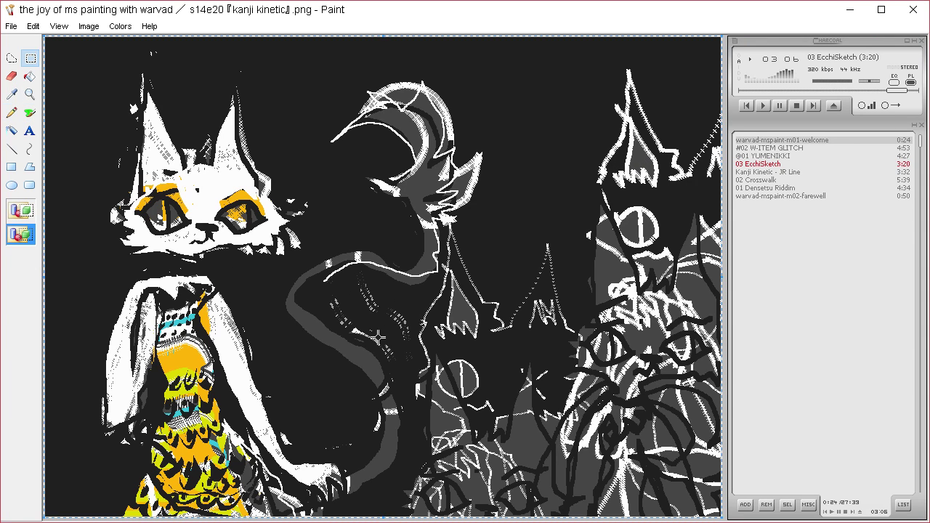
# Sample the dark backdrop and pencil long, thin white diagonal rain lines across the whole picture, adding denser ones around the cats.
pyautogui.click(12, 95)
pyautogui.click(73, 95)
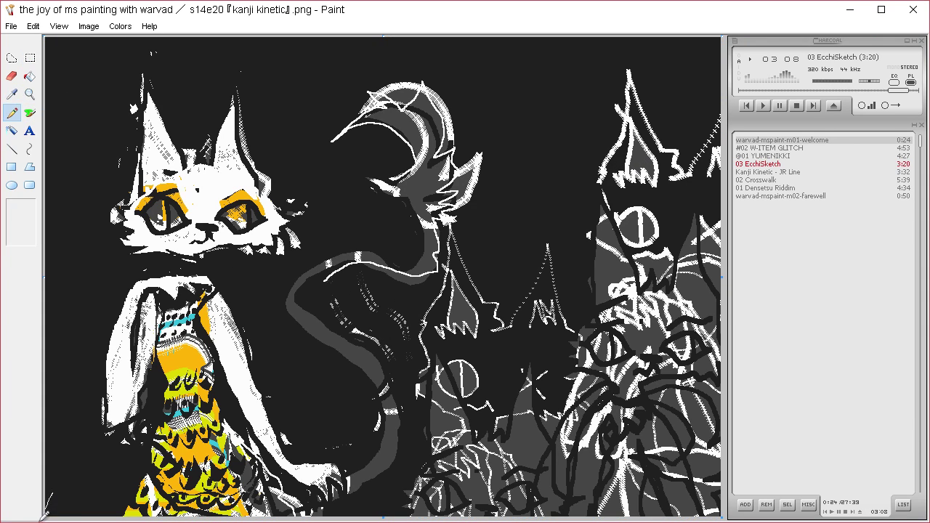
pyautogui.moveTo(43, 512)
pyautogui.mouseDown()
pyautogui.moveTo(222, 91)
pyautogui.moveTo(255, 36)
pyautogui.mouseUp()
pyautogui.moveTo(123, 514); pyautogui.dragTo(348, 36)
pyautogui.moveTo(273, 512); pyautogui.dragTo(462, 33)
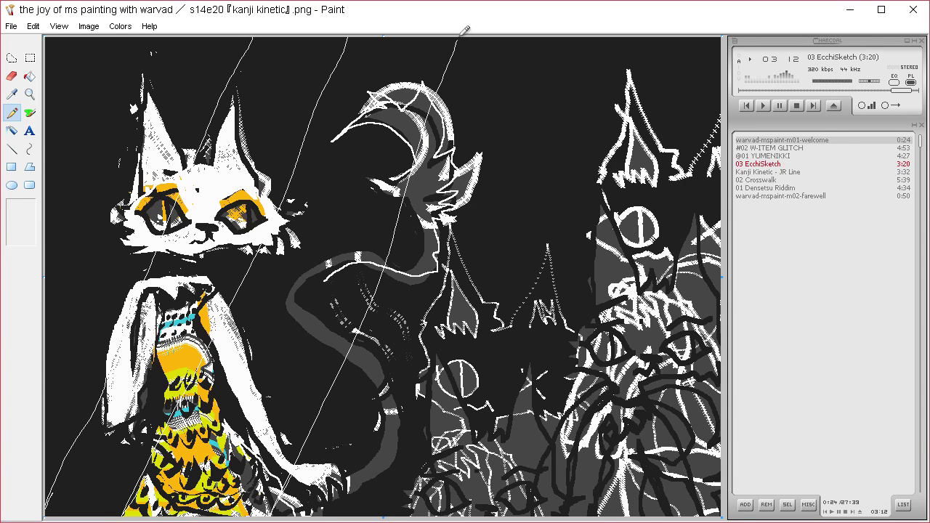
pyautogui.moveTo(355, 515); pyautogui.dragTo(560, 38)
pyautogui.moveTo(491, 516); pyautogui.dragTo(546, 420)
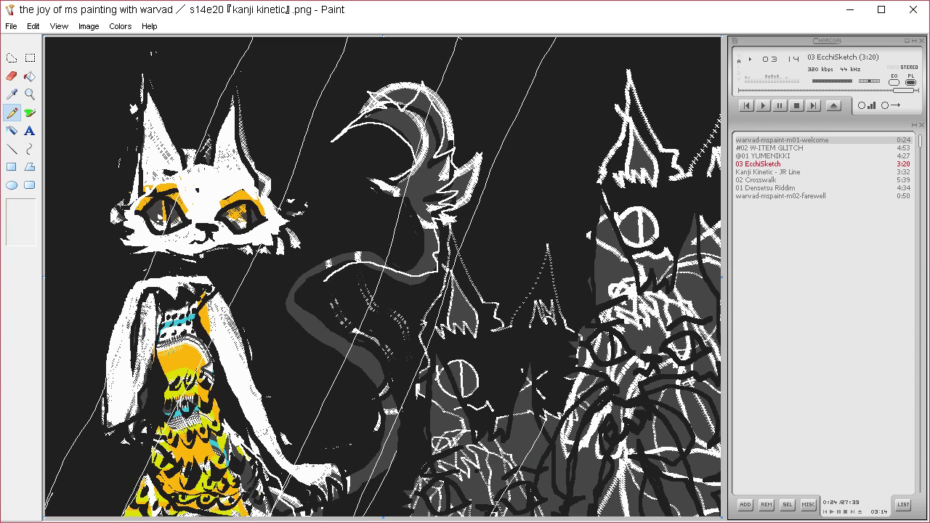
pyautogui.moveTo(574, 340); pyautogui.dragTo(694, 36)
pyautogui.moveTo(609, 517)
pyautogui.mouseDown()
pyautogui.moveTo(664, 371)
pyautogui.moveTo(722, 272)
pyautogui.mouseUp()
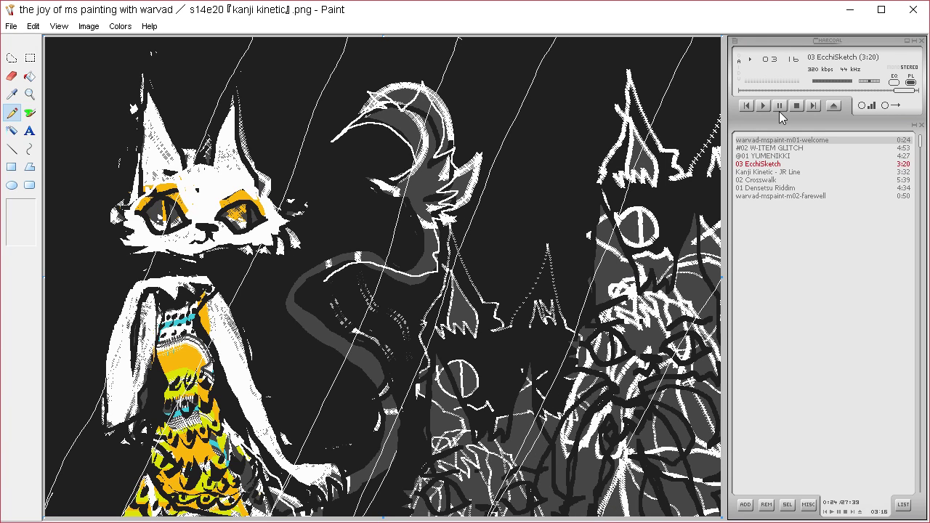
pyautogui.moveTo(45, 196)
pyautogui.mouseDown()
pyautogui.moveTo(97, 125)
pyautogui.moveTo(143, 36)
pyautogui.moveTo(70, 173)
pyautogui.moveTo(66, 301)
pyautogui.moveTo(221, 38)
pyautogui.moveTo(218, 161)
pyautogui.moveTo(234, 238)
pyautogui.mouseUp()
pyautogui.moveTo(234, 238)
pyautogui.mouseDown()
pyautogui.moveTo(285, 165)
pyautogui.moveTo(320, 38)
pyautogui.moveTo(356, 61)
pyautogui.moveTo(342, 272)
pyautogui.moveTo(439, 20)
pyautogui.mouseUp()
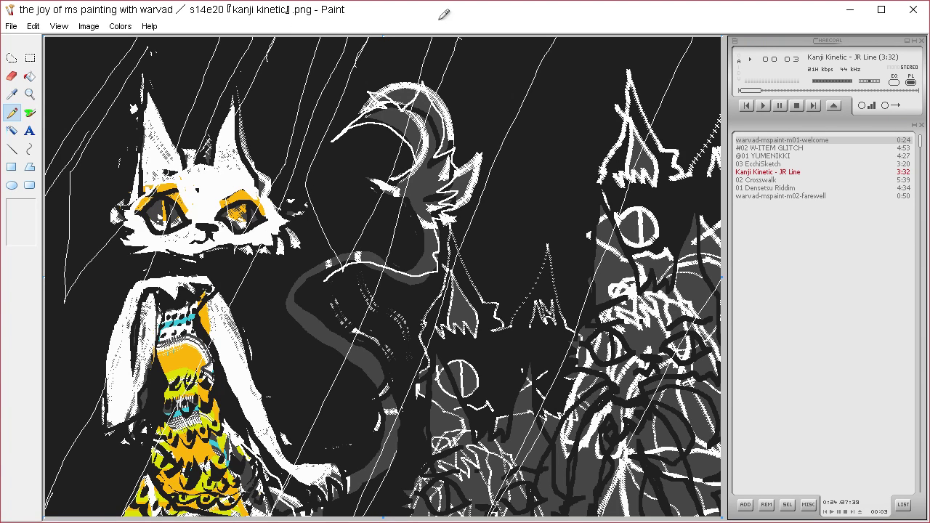
pyautogui.moveTo(296, 232)
pyautogui.mouseDown()
pyautogui.moveTo(231, 381)
pyautogui.moveTo(294, 410)
pyautogui.moveTo(300, 329)
pyautogui.moveTo(289, 239)
pyautogui.mouseUp()
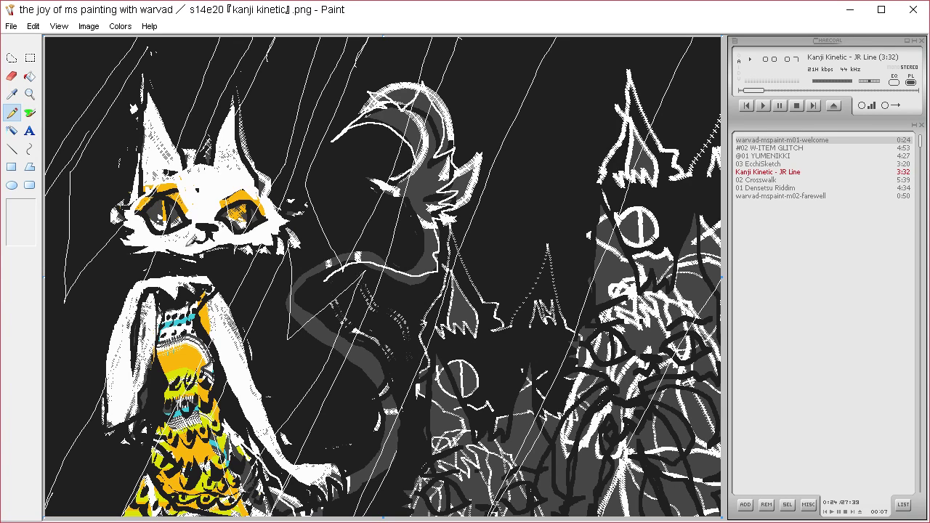
pyautogui.moveTo(120, 376)
pyautogui.mouseDown()
pyautogui.moveTo(207, 282)
pyautogui.moveTo(204, 220)
pyautogui.mouseUp()
pyautogui.moveTo(119, 257)
pyautogui.mouseDown()
pyautogui.moveTo(28, 422)
pyautogui.moveTo(49, 253)
pyautogui.moveTo(81, 309)
pyautogui.moveTo(122, 249)
pyautogui.mouseUp()
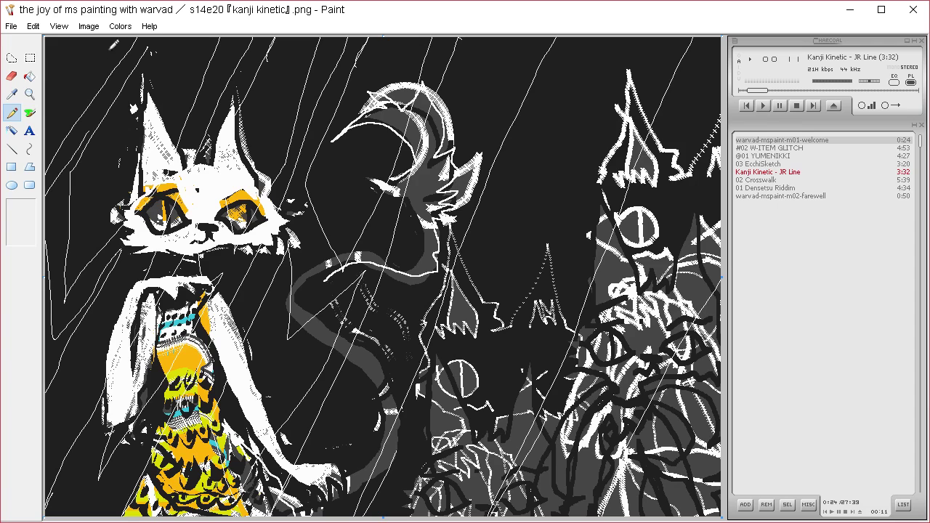
pyautogui.moveTo(110, 49)
pyautogui.mouseDown()
pyautogui.moveTo(122, 25)
pyautogui.moveTo(51, 129)
pyautogui.moveTo(53, 29)
pyautogui.moveTo(60, 73)
pyautogui.moveTo(115, 38)
pyautogui.mouseUp()
pyautogui.moveTo(505, 37); pyautogui.dragTo(335, 462)
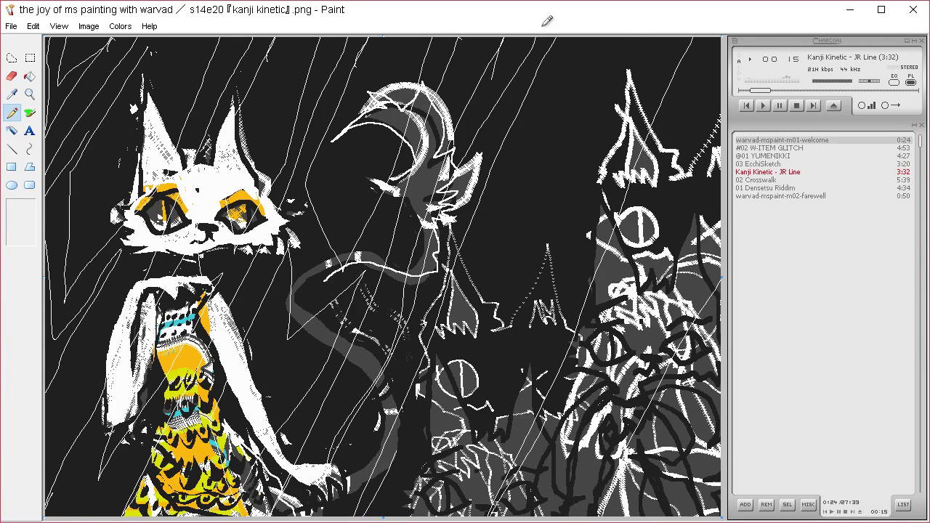
pyautogui.moveTo(536, 38); pyautogui.dragTo(507, 45)
pyautogui.moveTo(617, 103)
pyautogui.mouseDown()
pyautogui.moveTo(503, 215)
pyautogui.moveTo(402, 503)
pyautogui.mouseUp()
pyautogui.moveTo(491, 403)
pyautogui.mouseDown()
pyautogui.moveTo(608, 138)
pyautogui.moveTo(574, 171)
pyautogui.moveTo(605, 63)
pyautogui.mouseUp()
pyautogui.moveTo(691, 136)
pyautogui.mouseDown()
pyautogui.moveTo(733, 56)
pyautogui.moveTo(556, 522)
pyautogui.mouseUp()
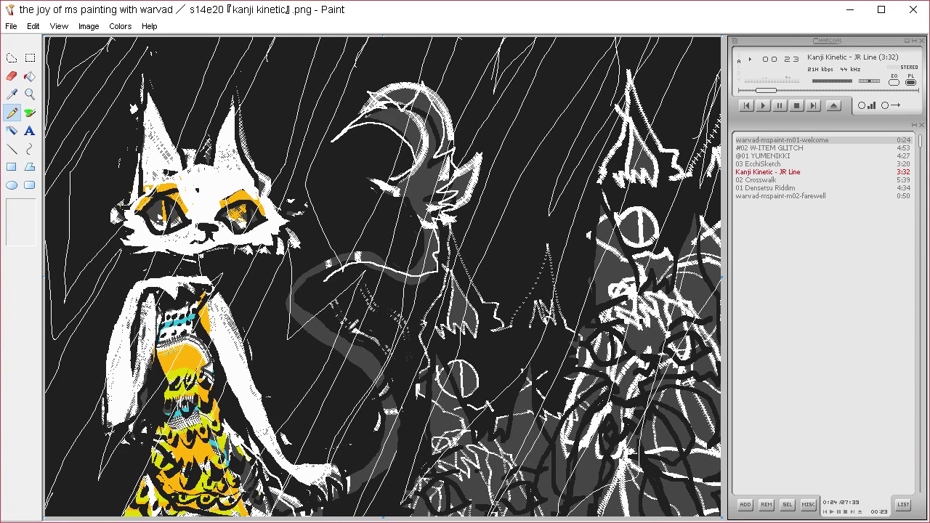
# Mix a pure blue (Red 0, Green 6, Blue 255) and brush thin accents on the large cat's ear, eyes, cheeks, collar, dress and hand.
pyautogui.click(120, 26)
pyautogui.click(130, 45)
pyautogui.click(507, 348)
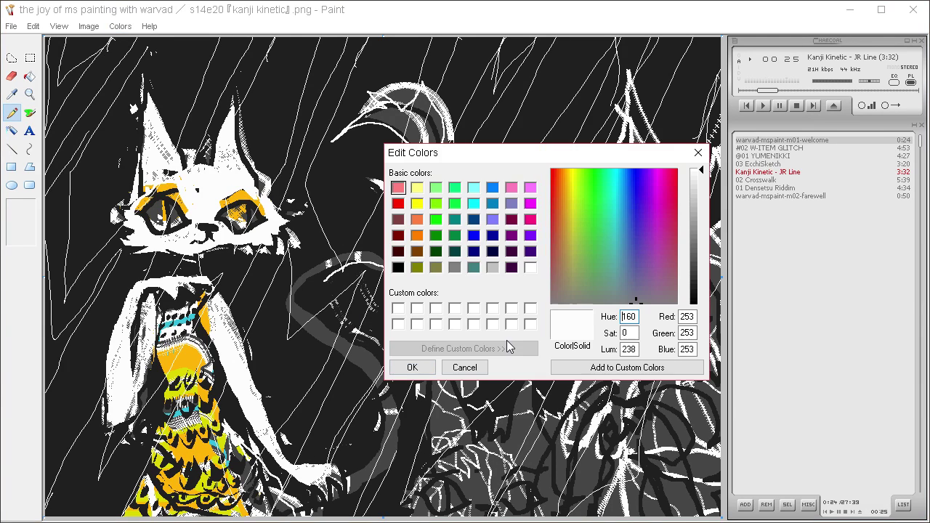
pyautogui.click(635, 169)
pyautogui.click(700, 235)
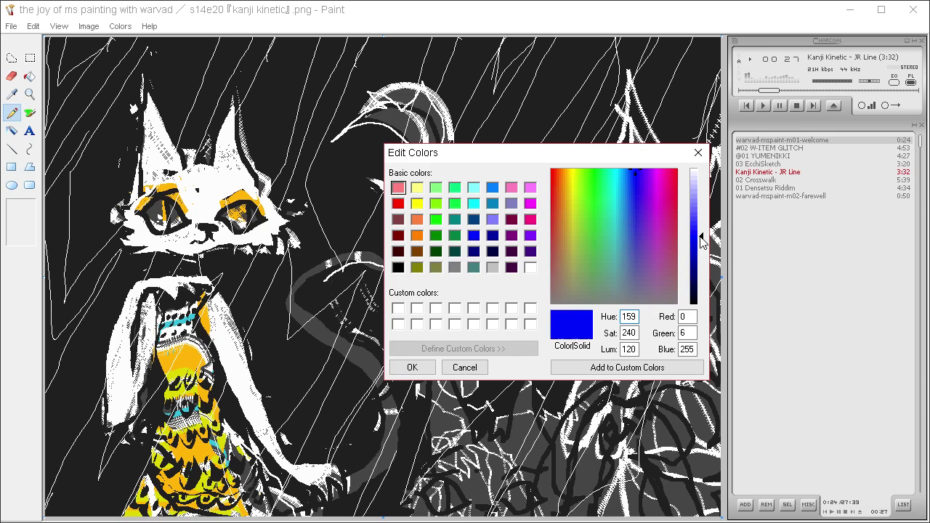
pyautogui.click(412, 367)
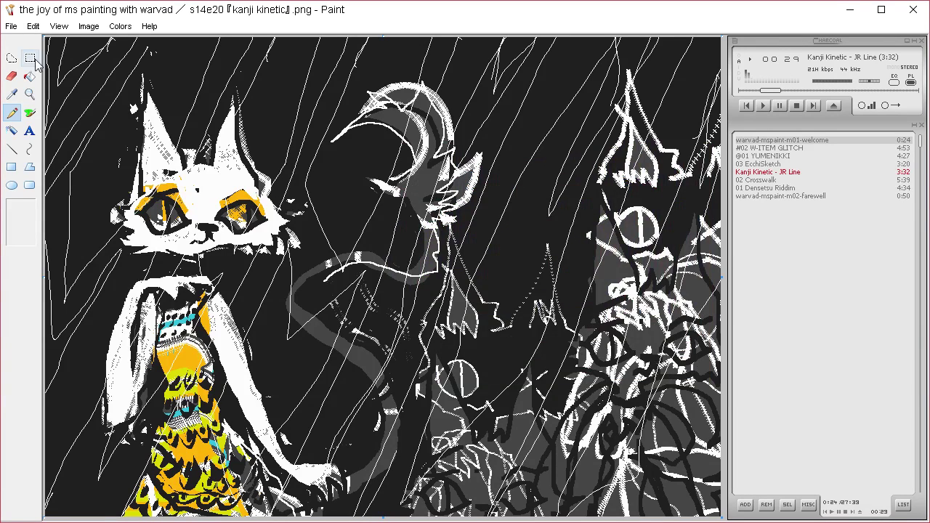
pyautogui.click(29, 113)
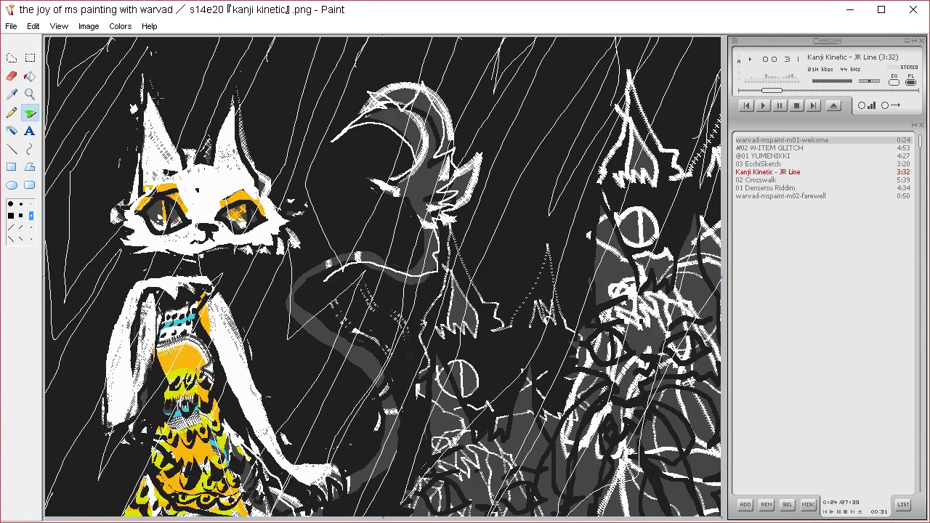
pyautogui.moveTo(146, 89); pyautogui.dragTo(179, 172)
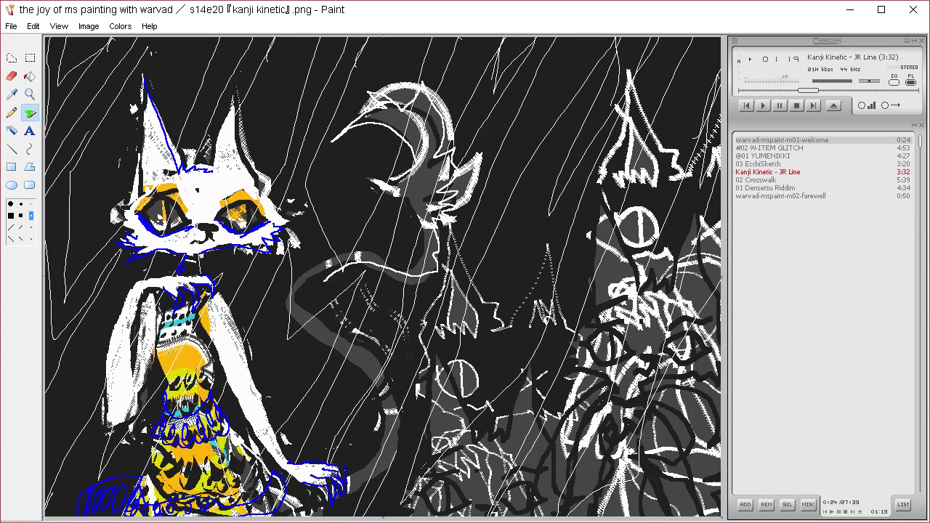
# Smear a free-form piece of the blue-lined hem into a banded border beneath the large cat, and clear its left-hand end to the dark backdrop.
pyautogui.click(12, 58)
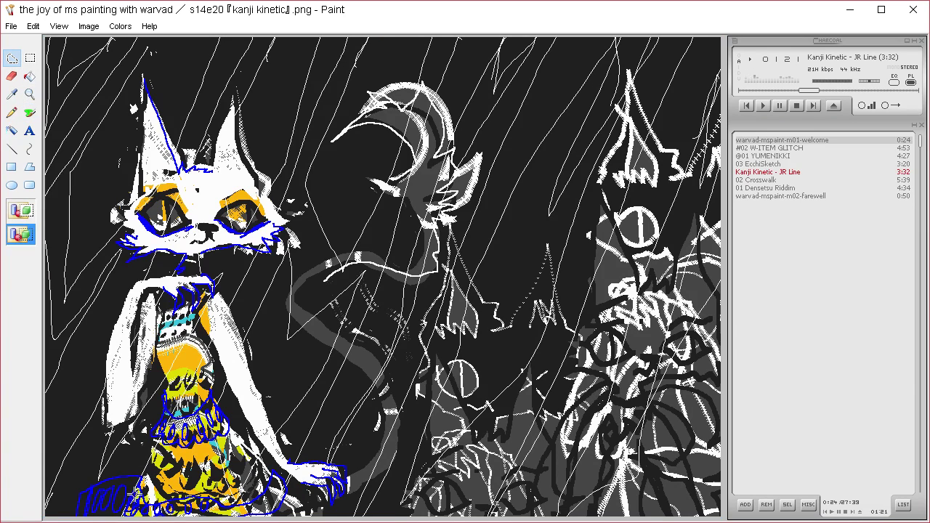
pyautogui.moveTo(133, 494)
pyautogui.mouseDown()
pyautogui.moveTo(145, 488)
pyautogui.moveTo(104, 486)
pyautogui.moveTo(117, 520)
pyautogui.moveTo(309, 509)
pyautogui.moveTo(312, 470)
pyautogui.mouseUp()
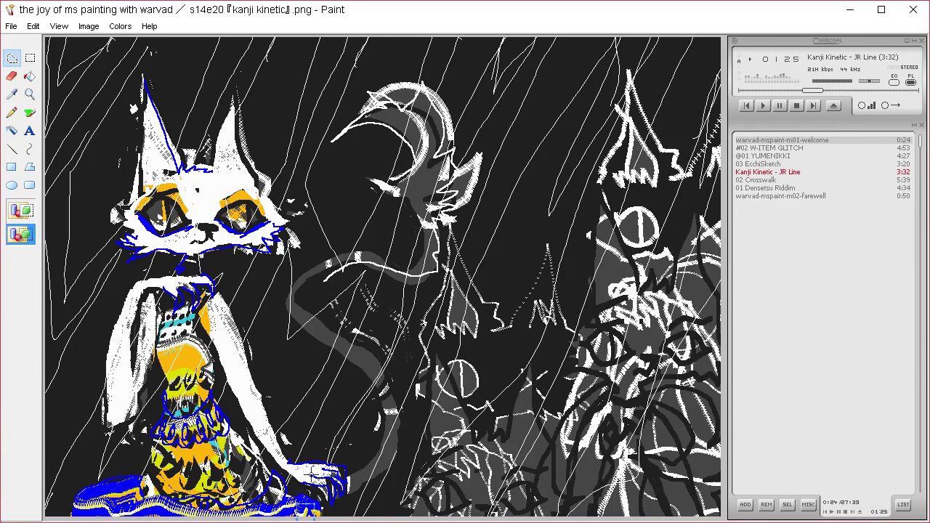
pyautogui.click(13, 94)
pyautogui.click(13, 58)
pyautogui.moveTo(130, 456)
pyautogui.mouseDown()
pyautogui.moveTo(89, 490)
pyautogui.moveTo(133, 461)
pyautogui.moveTo(58, 509)
pyautogui.moveTo(88, 490)
pyautogui.moveTo(81, 515)
pyautogui.moveTo(73, 504)
pyautogui.moveTo(87, 506)
pyautogui.moveTo(98, 490)
pyautogui.moveTo(88, 518)
pyautogui.moveTo(114, 509)
pyautogui.moveTo(116, 520)
pyautogui.moveTo(86, 512)
pyautogui.mouseUp()
# Make selections opaque and move the whole picture up and slightly left to open a dark strip beneath the cats.
pyautogui.click(20, 210)
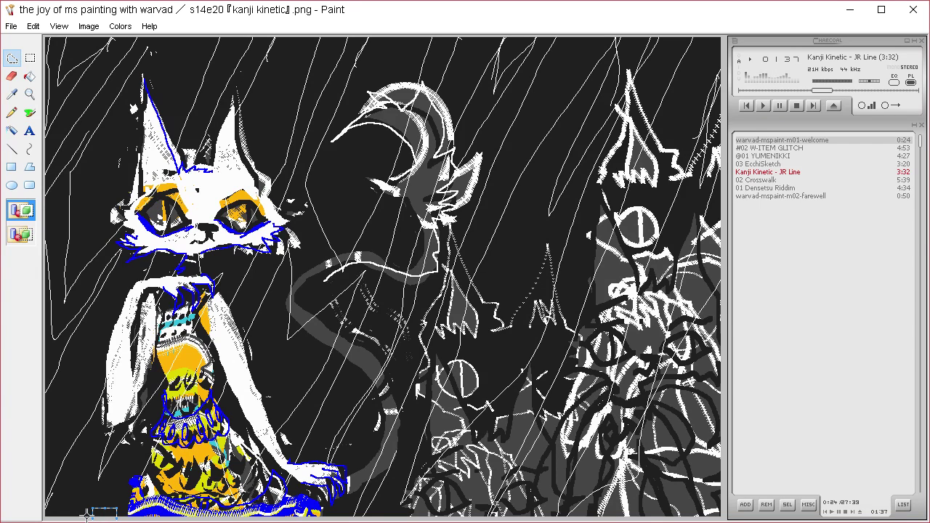
pyautogui.scroll(-2, 616, 378)
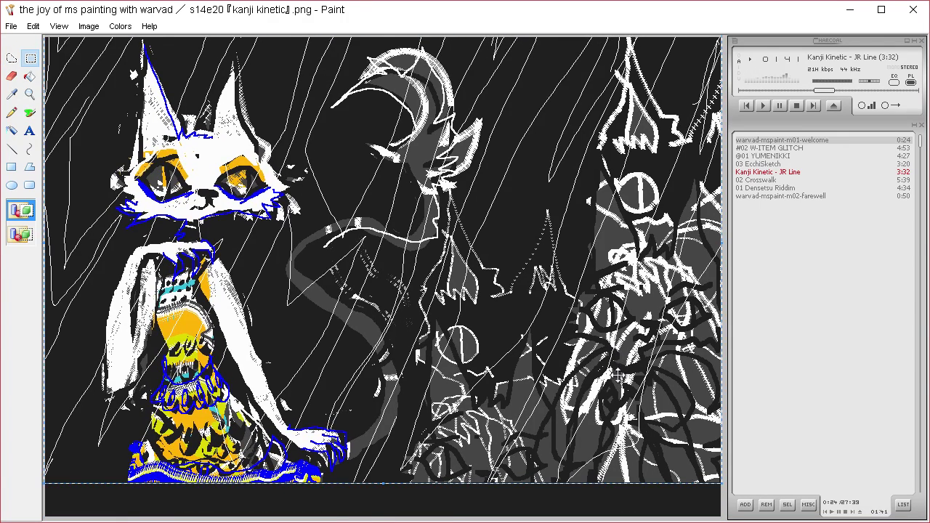
pyautogui.scroll(-1, 618, 382)
pyautogui.moveTo(620, 388); pyautogui.dragTo(619, 389)
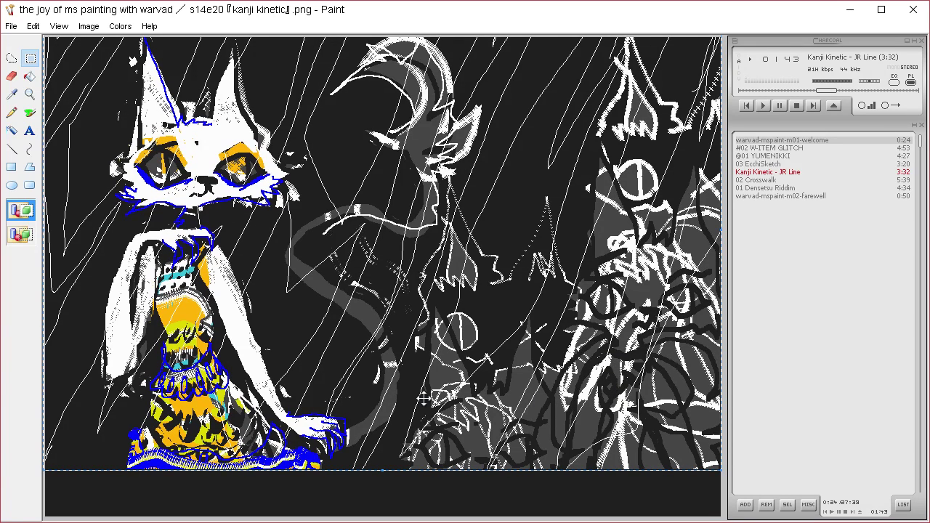
pyautogui.moveTo(306, 334); pyautogui.dragTo(305, 324)
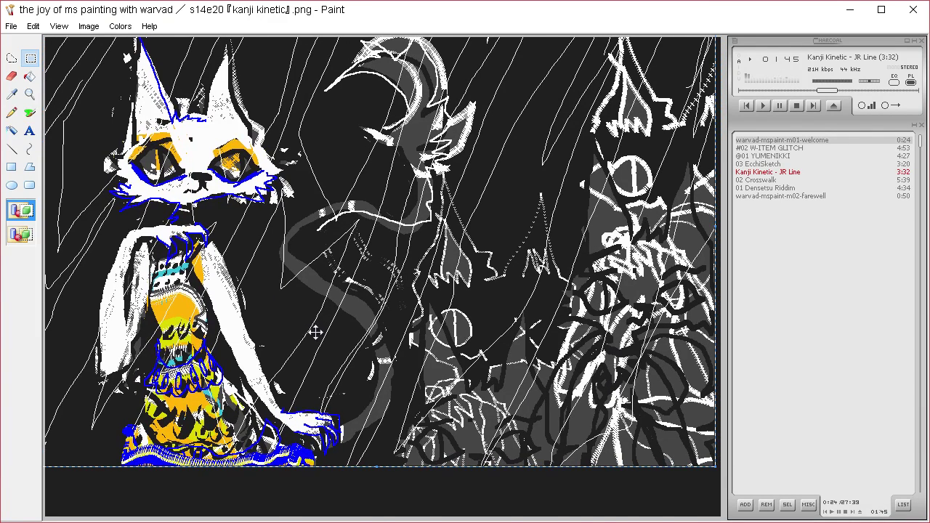
pyautogui.hotkey('ctrl', 'z')
pyautogui.hotkey('ctrl', 'y')
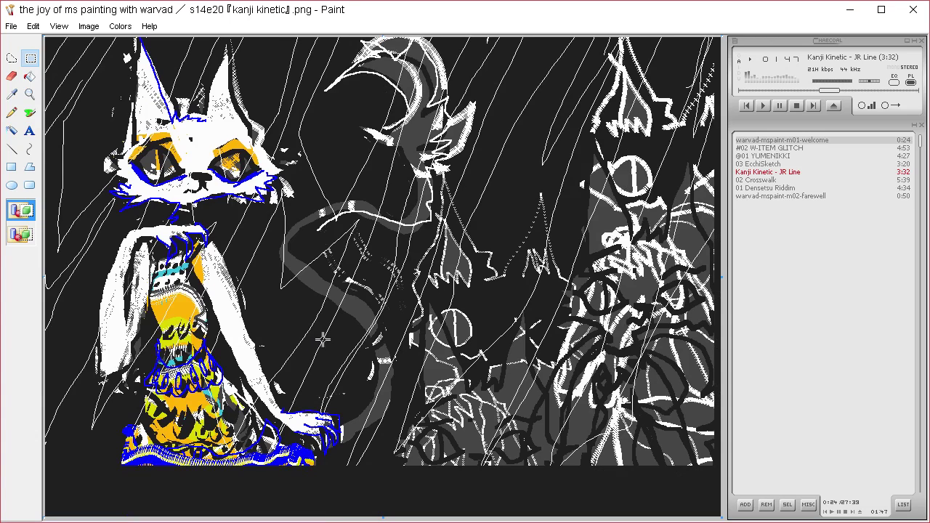
# Smear selected pieces of the orange-and-yellow dress pattern below the large cat as a wide zigzag-striped skirt.
pyautogui.moveTo(330, 353); pyautogui.dragTo(337, 337)
pyautogui.moveTo(151, 428)
pyautogui.mouseDown()
pyautogui.moveTo(227, 417)
pyautogui.moveTo(211, 457)
pyautogui.moveTo(192, 469)
pyautogui.moveTo(211, 509)
pyautogui.moveTo(189, 484)
pyautogui.moveTo(163, 479)
pyautogui.moveTo(138, 501)
pyautogui.moveTo(154, 512)
pyautogui.moveTo(325, 496)
pyautogui.moveTo(363, 483)
pyautogui.moveTo(418, 508)
pyautogui.moveTo(436, 504)
pyautogui.moveTo(234, 520)
pyautogui.moveTo(188, 481)
pyautogui.moveTo(231, 440)
pyautogui.mouseUp()
pyautogui.moveTo(360, 485); pyautogui.dragTo(366, 479)
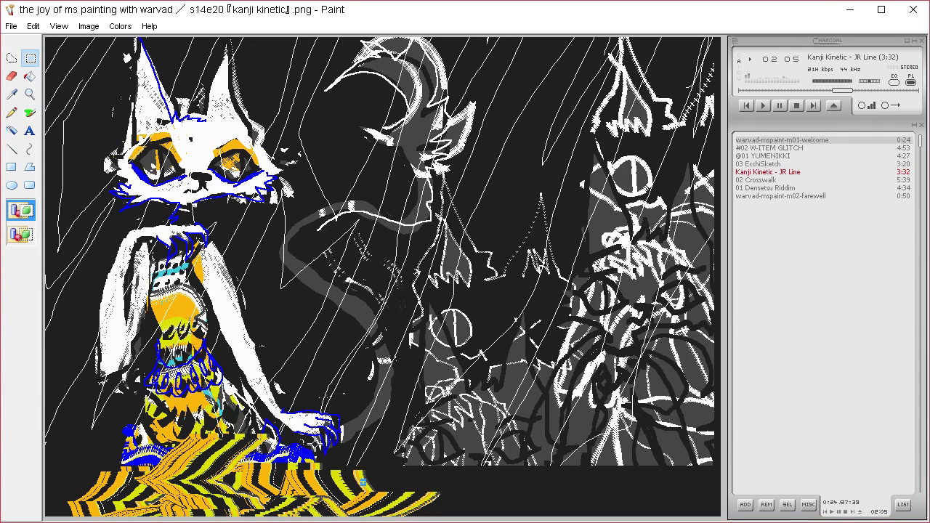
# Clear free-form areas along both sides of the striped skirt to the dark backdrop, narrowing its outline.
pyautogui.click(12, 59)
pyautogui.moveTo(122, 438)
pyautogui.mouseDown()
pyautogui.moveTo(94, 514)
pyautogui.moveTo(64, 496)
pyautogui.mouseUp()
pyautogui.press('Delete')
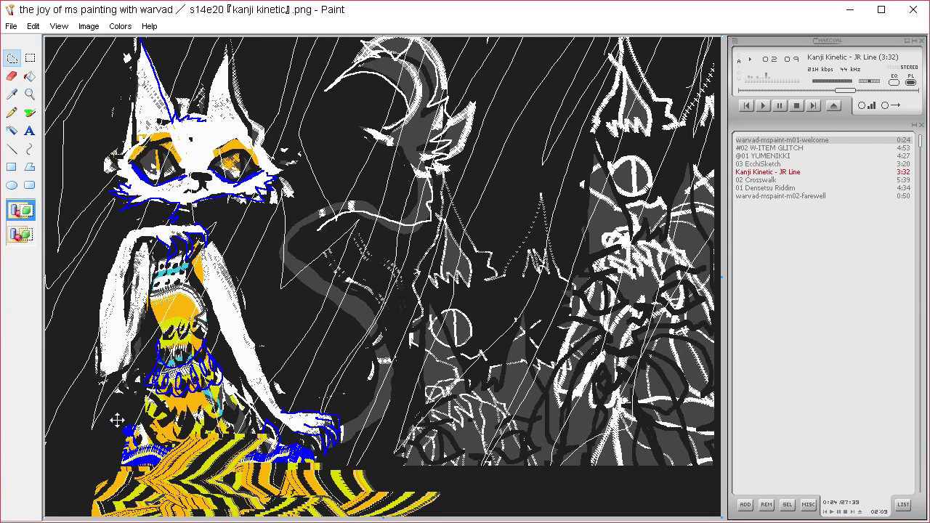
pyautogui.moveTo(285, 440)
pyautogui.mouseDown()
pyautogui.moveTo(395, 494)
pyautogui.moveTo(423, 484)
pyautogui.moveTo(408, 516)
pyautogui.moveTo(433, 477)
pyautogui.moveTo(386, 503)
pyautogui.mouseUp()
pyautogui.press('Delete')
pyautogui.press('Delete')
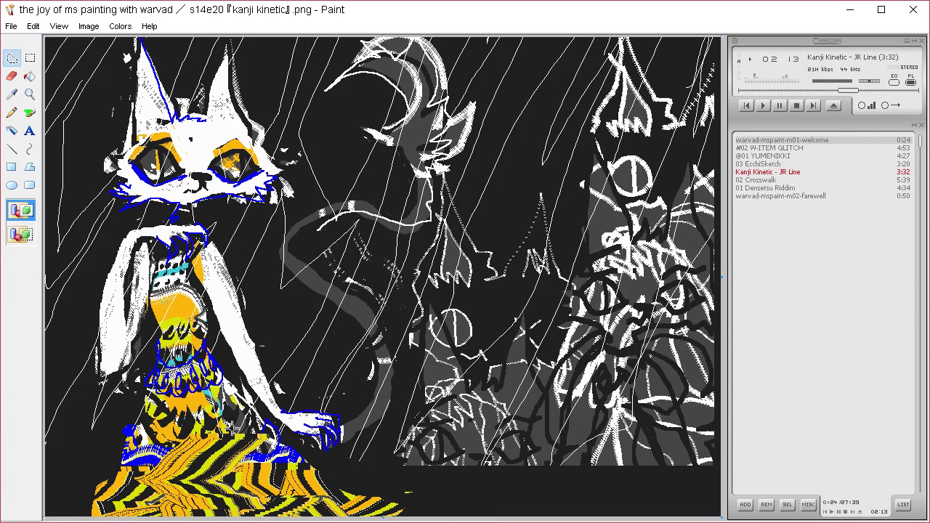
pyautogui.moveTo(117, 438)
pyautogui.mouseDown()
pyautogui.moveTo(135, 516)
pyautogui.moveTo(91, 474)
pyautogui.mouseUp()
pyautogui.press('Delete')
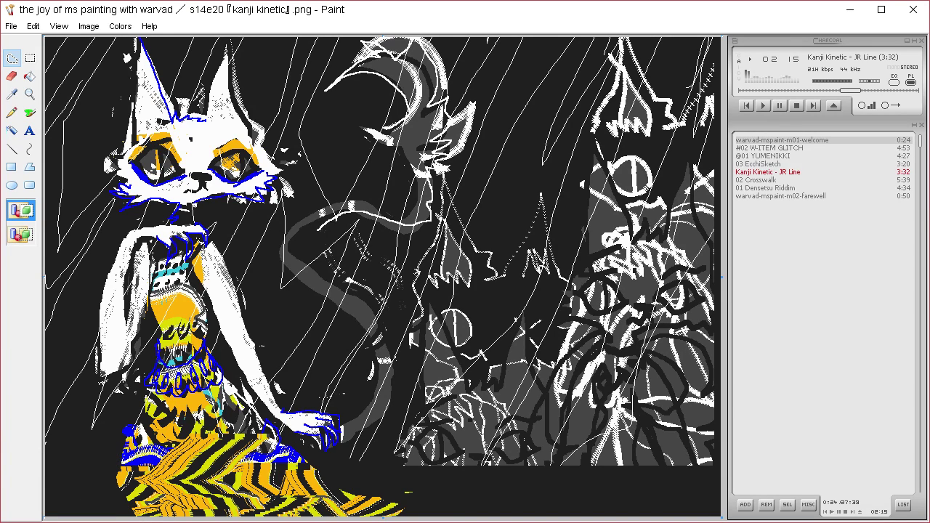
pyautogui.hotkey('ctrl', 'z')
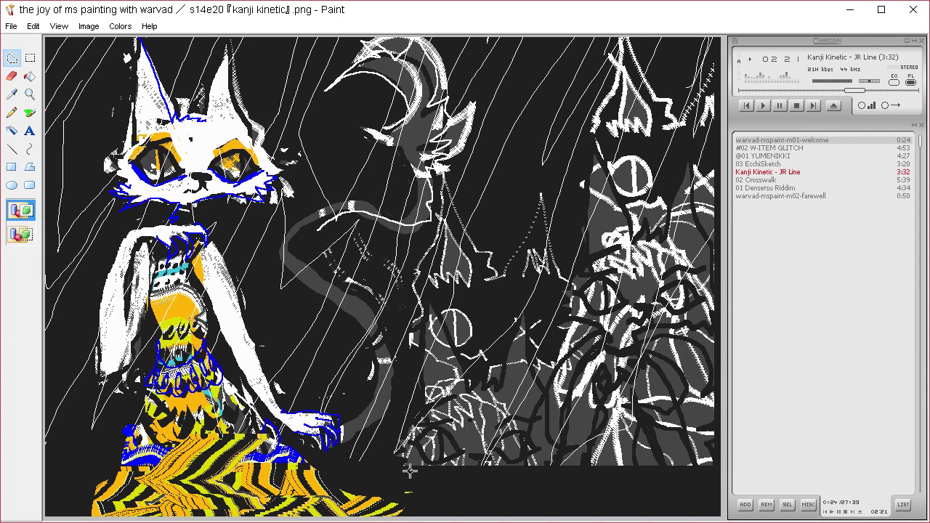
# Clear a slanted free-form strip along the grey cats' lower edge to the dark backdrop.
pyautogui.moveTo(411, 472)
pyautogui.mouseDown()
pyautogui.moveTo(608, 436)
pyautogui.moveTo(558, 459)
pyautogui.moveTo(672, 447)
pyautogui.moveTo(623, 473)
pyautogui.mouseUp()
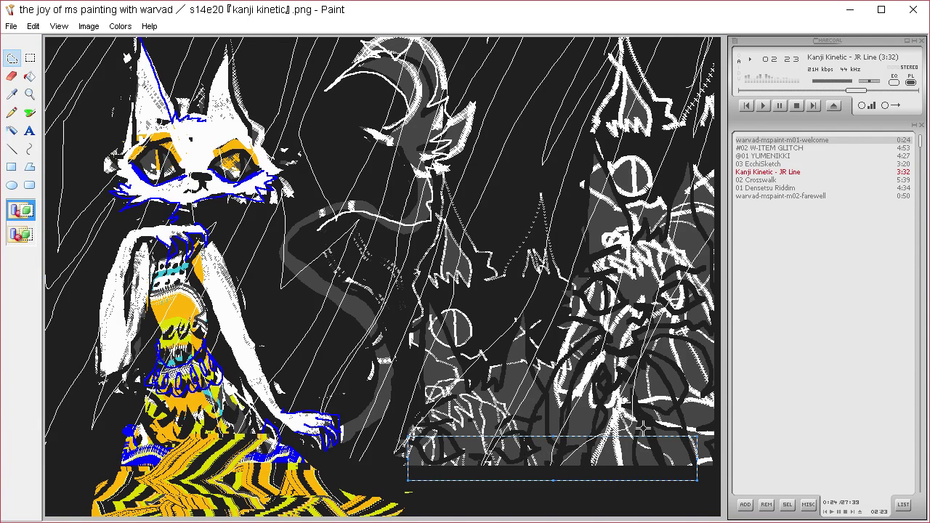
pyautogui.press('Delete')
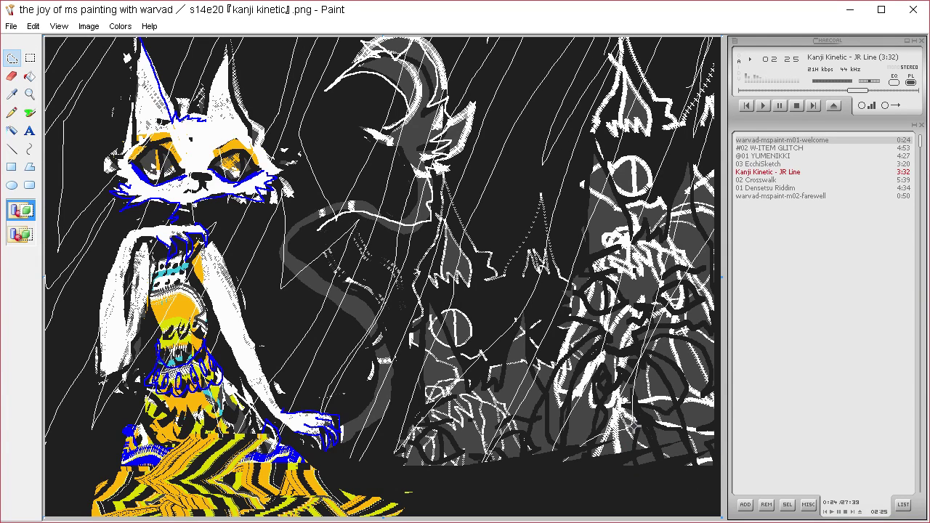
pyautogui.moveTo(95, 456)
pyautogui.mouseDown()
pyautogui.moveTo(95, 512)
pyautogui.moveTo(78, 508)
pyautogui.mouseUp()
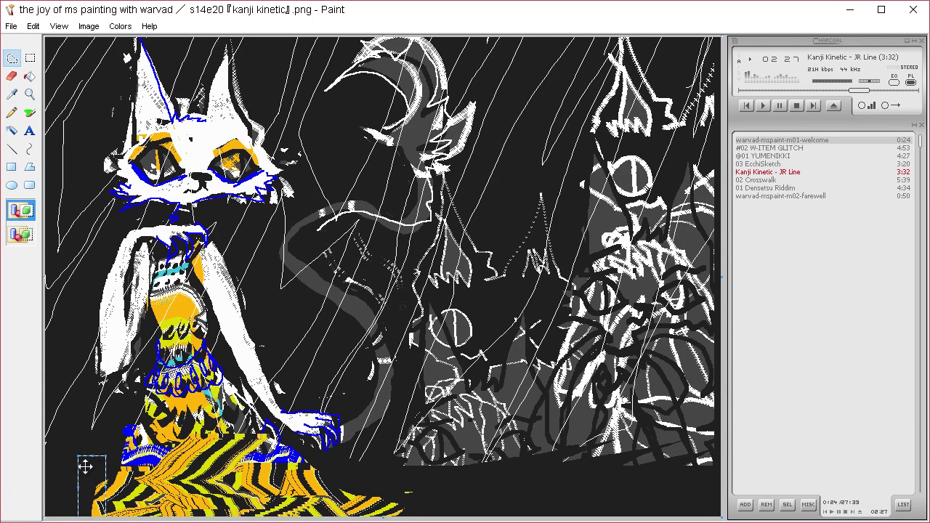
pyautogui.click(157, 467)
# Sample the grey of the small cat and pencil a row of small stars and a swirl on the dark strip beneath it.
pyautogui.click(11, 94)
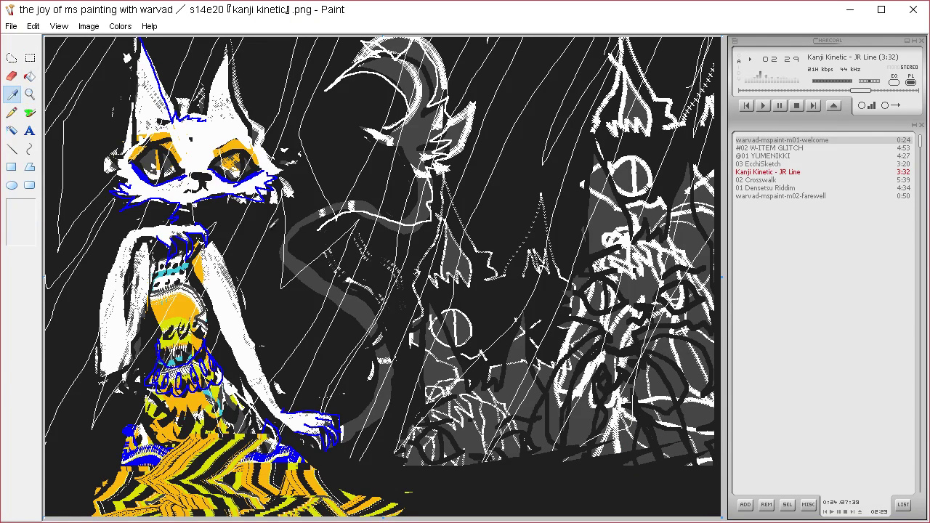
pyautogui.click(472, 451)
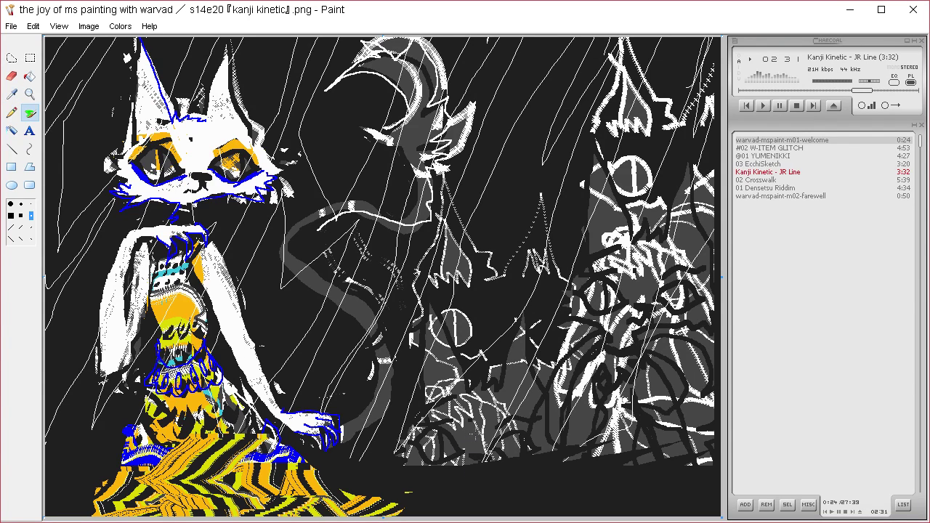
pyautogui.click(11, 112)
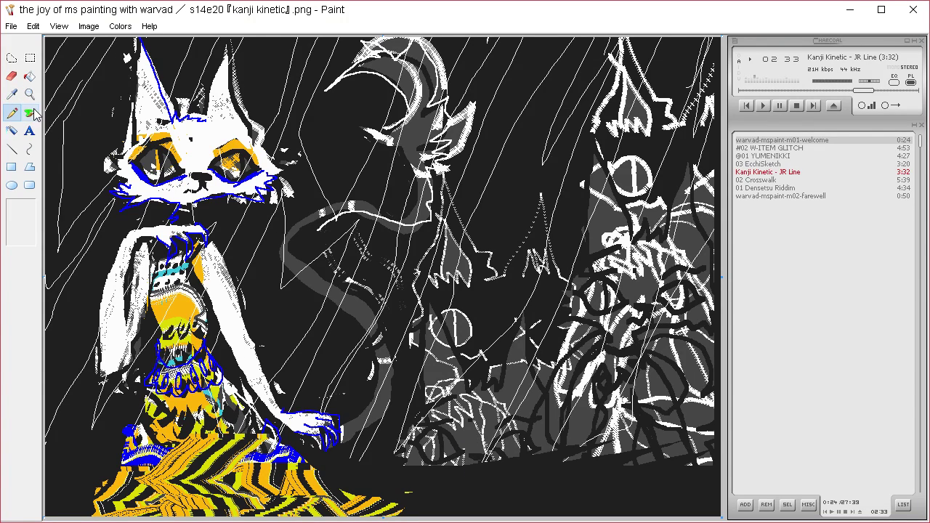
pyautogui.moveTo(509, 491)
pyautogui.mouseDown()
pyautogui.moveTo(496, 496)
pyautogui.moveTo(532, 471)
pyautogui.mouseUp()
pyautogui.moveTo(522, 473); pyautogui.dragTo(542, 494)
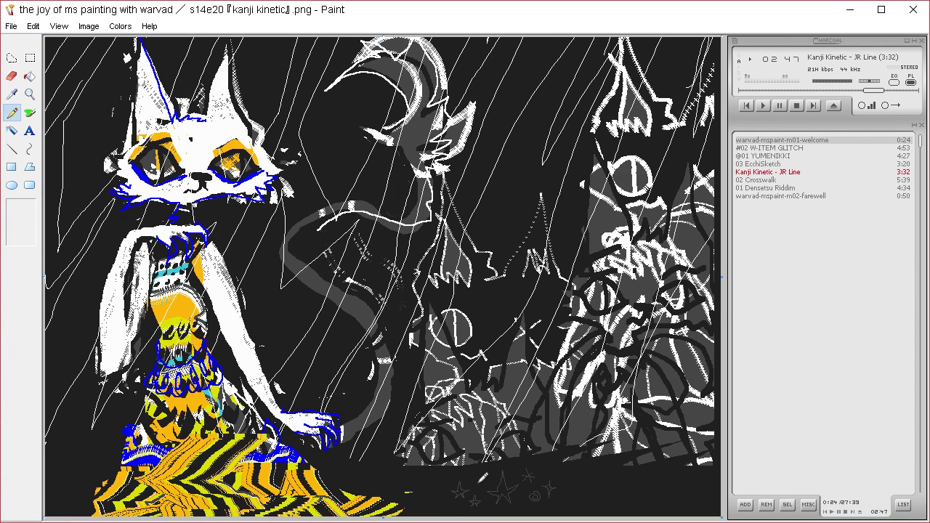
pyautogui.moveTo(436, 483)
pyautogui.mouseDown()
pyautogui.moveTo(442, 504)
pyautogui.moveTo(426, 492)
pyautogui.mouseUp()
# Select the grey star row with the backdrop colour as transparent, and stamp copies of it across the whole dark background.
pyautogui.click(11, 59)
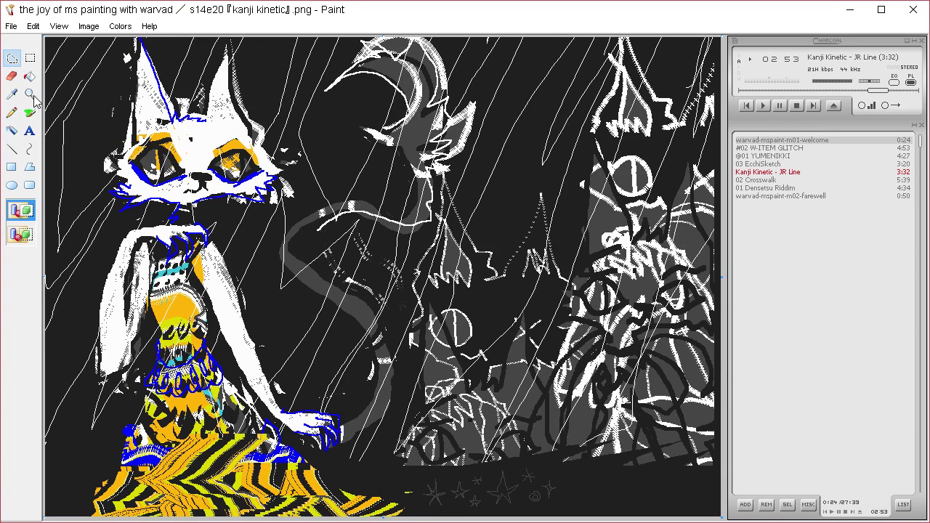
pyautogui.click(12, 94)
pyautogui.click(88, 117)
pyautogui.click(26, 64)
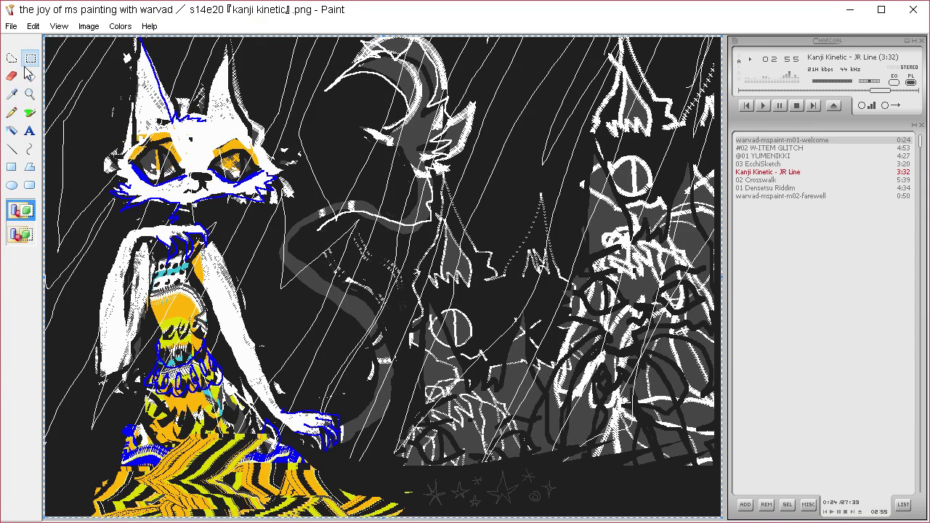
pyautogui.click(16, 58)
pyautogui.moveTo(560, 467)
pyautogui.mouseDown()
pyautogui.moveTo(425, 477)
pyautogui.moveTo(424, 508)
pyautogui.moveTo(520, 514)
pyautogui.moveTo(586, 468)
pyautogui.moveTo(563, 467)
pyautogui.mouseUp()
pyautogui.moveTo(534, 483)
pyautogui.mouseDown()
pyautogui.moveTo(672, 497)
pyautogui.moveTo(660, 469)
pyautogui.moveTo(628, 446)
pyautogui.moveTo(429, 460)
pyautogui.moveTo(436, 457)
pyautogui.mouseUp()
pyautogui.click(26, 236)
pyautogui.moveTo(435, 458); pyautogui.dragTo(421, 428)
pyautogui.moveTo(421, 428); pyautogui.dragTo(488, 362)
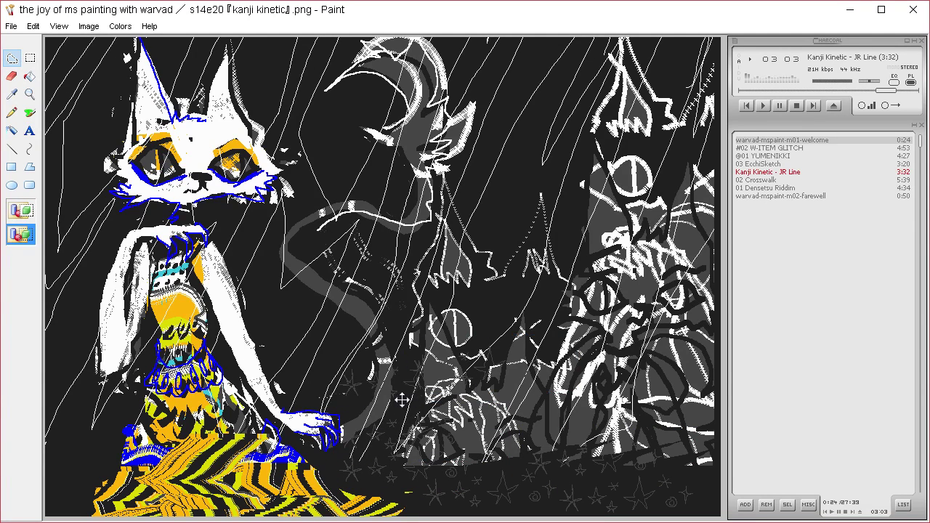
pyautogui.moveTo(400, 399); pyautogui.dragTo(313, 485)
pyautogui.click(520, 438)
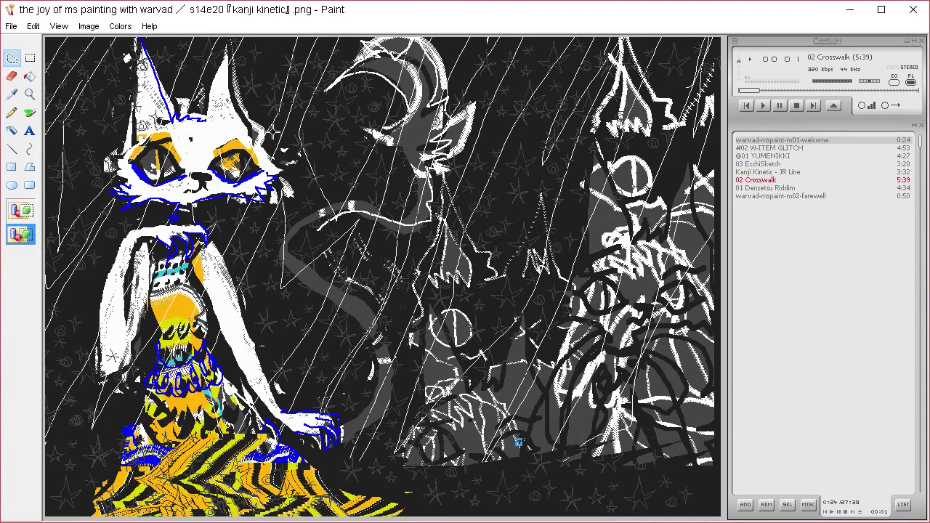
# Sample the face's blue and brush the large cat's neck solid blue.
pyautogui.click(13, 95)
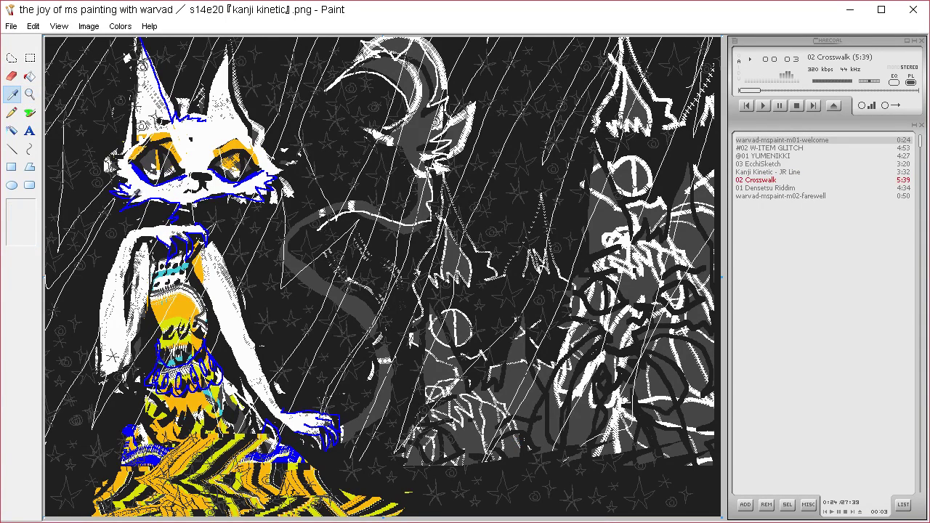
pyautogui.click(136, 194)
pyautogui.click(29, 115)
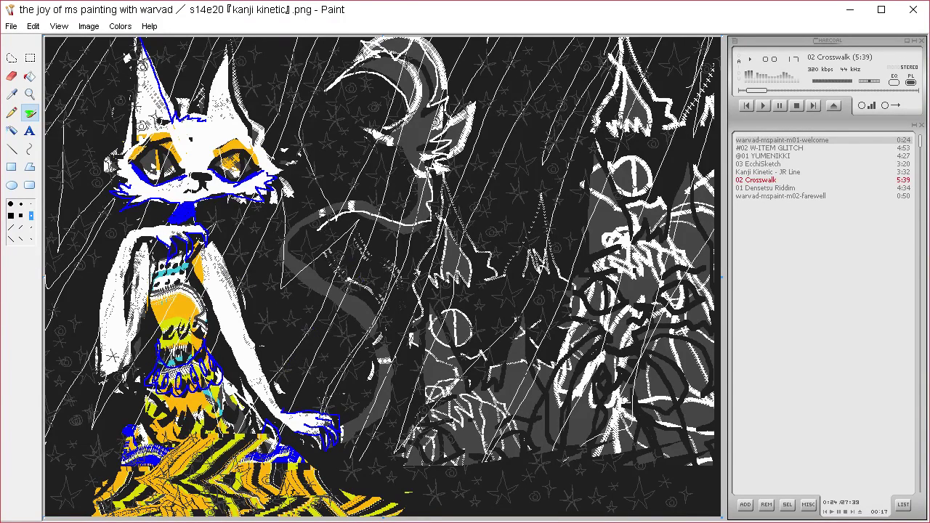
pyautogui.press('XF86AudioLowerVolume')
pyautogui.press('XF86AudioLowerVolume')
pyautogui.press('XF86AudioLowerVolume')
pyautogui.press('XF86AudioLowerVolume')
pyautogui.press('XF86AudioLowerVolume')
pyautogui.press('XF86AudioLowerVolume')
pyautogui.press('XF86AudioLowerVolume')
pyautogui.press('XF86AudioLowerVolume')
pyautogui.press('XF86AudioLowerVolume')
# Brush a blue shadow inside the large cat's bent arm and trace the long curling tail's outline in blue.
pyautogui.moveTo(127, 288); pyautogui.dragTo(128, 314)
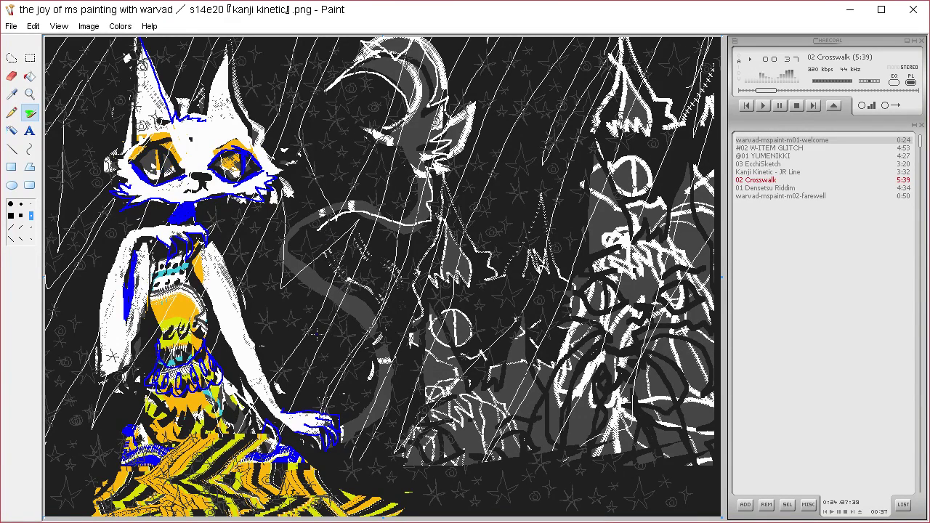
pyautogui.hotkey('ctrl', 'z')
pyautogui.hotkey('ctrl', 'z')
pyautogui.hotkey('ctrl', 'z')
pyautogui.moveTo(370, 339)
pyautogui.mouseDown()
pyautogui.moveTo(290, 267)
pyautogui.moveTo(301, 216)
pyautogui.moveTo(335, 209)
pyautogui.moveTo(408, 226)
pyautogui.moveTo(424, 194)
pyautogui.moveTo(378, 129)
pyautogui.mouseUp()
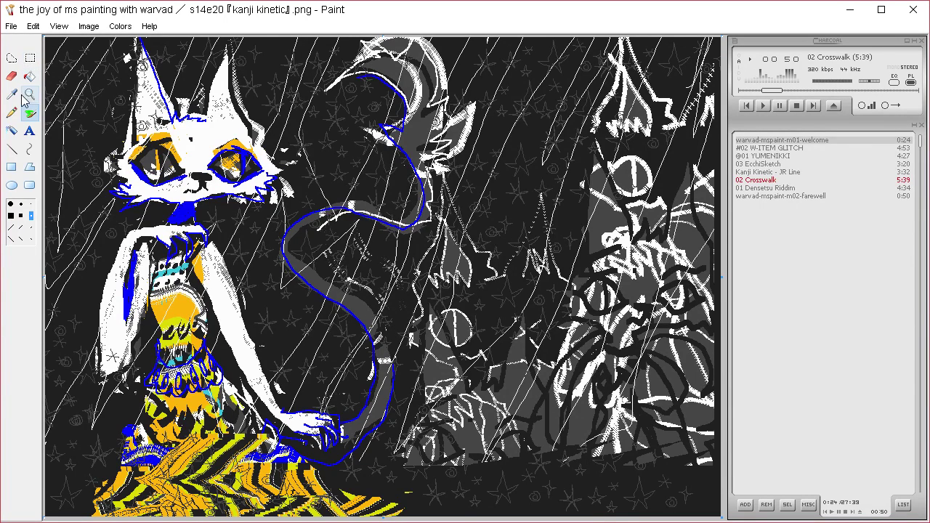
# Cover the skirt's lower left part with solid blue and brush blue details into its striped right part.
pyautogui.moveTo(129, 440)
pyautogui.mouseDown()
pyautogui.moveTo(173, 517)
pyautogui.moveTo(125, 452)
pyautogui.moveTo(124, 517)
pyautogui.moveTo(162, 514)
pyautogui.mouseUp()
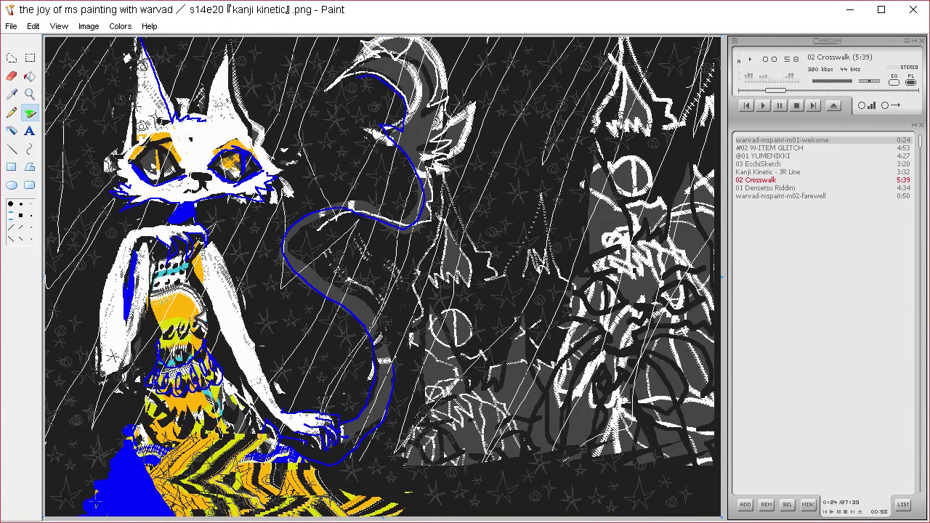
pyautogui.moveTo(165, 474)
pyautogui.mouseDown()
pyautogui.moveTo(149, 493)
pyautogui.moveTo(177, 515)
pyautogui.moveTo(207, 507)
pyautogui.moveTo(189, 514)
pyautogui.moveTo(228, 514)
pyautogui.moveTo(268, 494)
pyautogui.mouseUp()
pyautogui.click(23, 217)
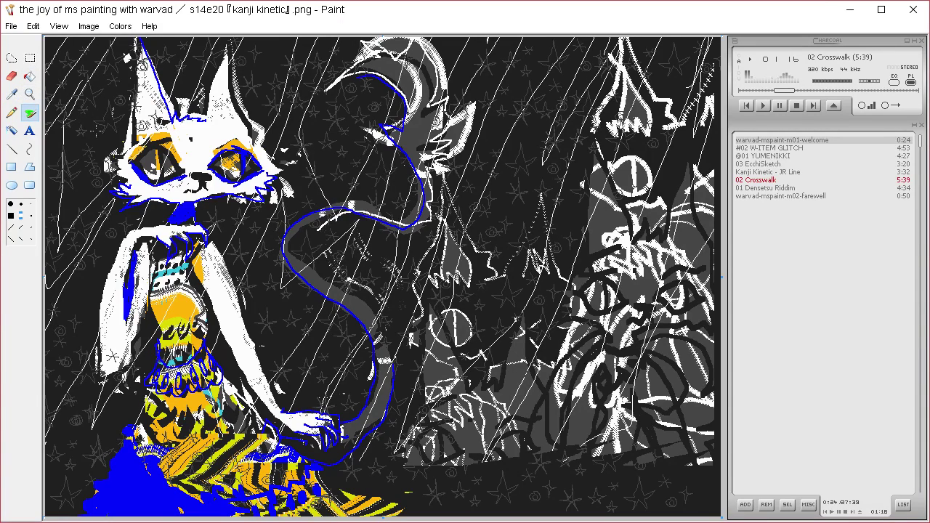
# Copy the whole picture and mix a near-black custom colour.
pyautogui.hotkey('ctrl', 'a')
pyautogui.hotkey('alt', 'c')
pyautogui.press('e')
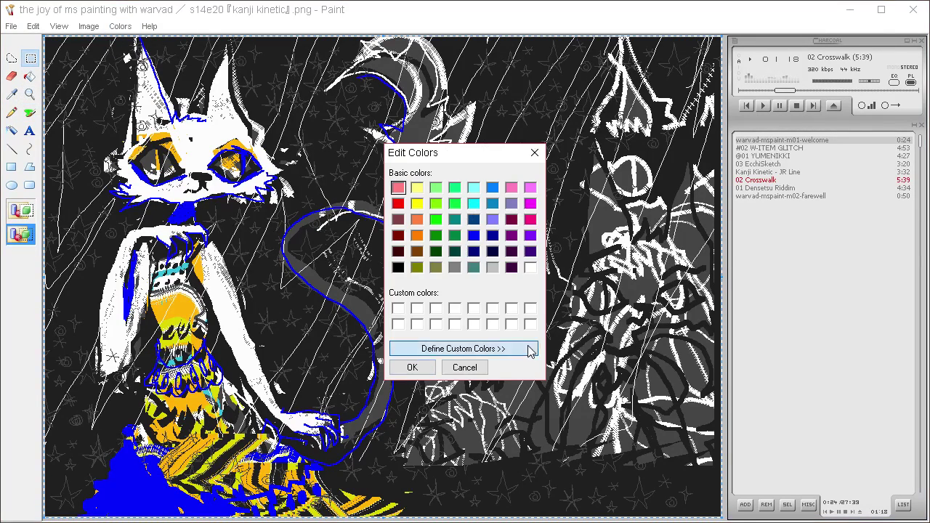
pyautogui.click(529, 349)
pyautogui.moveTo(698, 266); pyautogui.dragTo(698, 297)
pyautogui.click(411, 366)
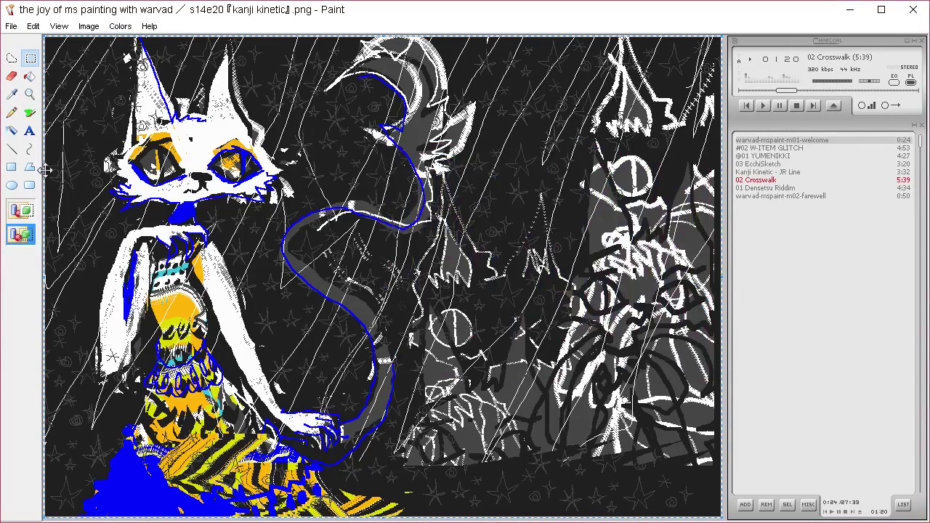
# Draw two huge near-black filled ellipses across the lower half of the picture and scatter smaller ones just above them.
pyautogui.click(12, 185)
pyautogui.moveTo(251, 283); pyautogui.dragTo(740, 481)
pyautogui.moveTo(416, 372); pyautogui.dragTo(35, 475)
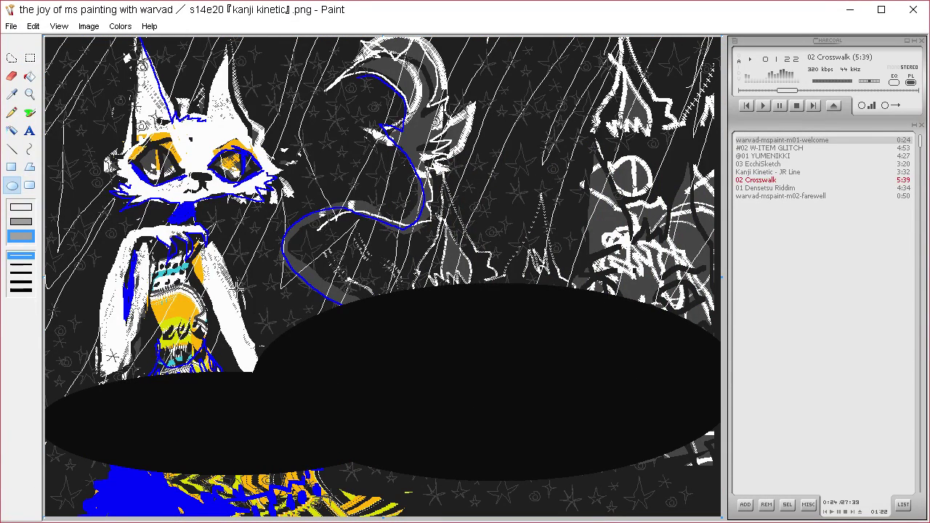
pyautogui.moveTo(223, 296); pyautogui.dragTo(272, 343)
pyautogui.moveTo(306, 296); pyautogui.dragTo(327, 313)
pyautogui.moveTo(281, 270); pyautogui.dragTo(370, 280)
pyautogui.moveTo(439, 241); pyautogui.dragTo(508, 258)
pyautogui.moveTo(499, 197); pyautogui.dragTo(562, 228)
pyautogui.moveTo(585, 254); pyautogui.dragTo(648, 281)
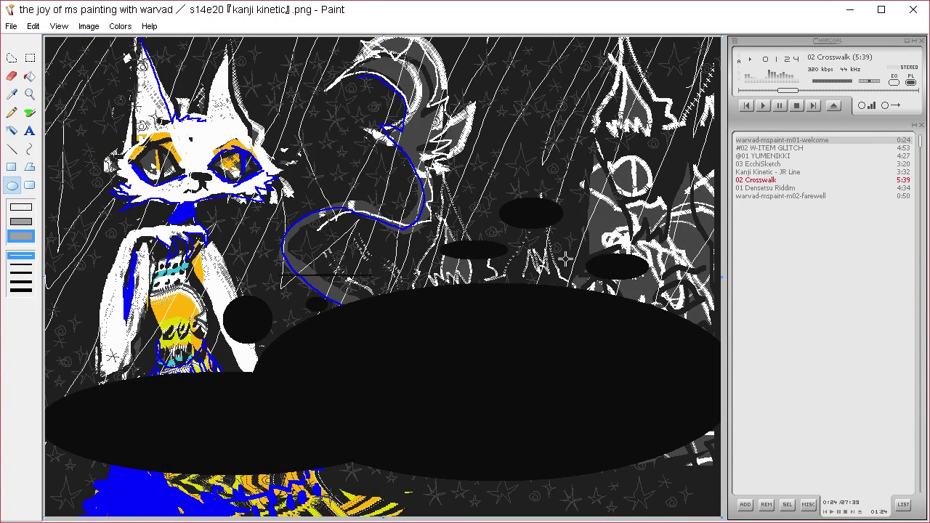
pyautogui.moveTo(550, 260); pyautogui.dragTo(579, 273)
pyautogui.moveTo(586, 211); pyautogui.dragTo(692, 233)
# Add flat and round near-black ellipses along the picture's lower edge, trying the copied picture over them and undoing the paste.
pyautogui.moveTo(679, 467); pyautogui.dragTo(594, 510)
pyautogui.moveTo(564, 496)
pyautogui.mouseDown()
pyautogui.moveTo(450, 500)
pyautogui.moveTo(349, 484)
pyautogui.moveTo(281, 512)
pyautogui.mouseUp()
pyautogui.moveTo(319, 485); pyautogui.dragTo(150, 495)
pyautogui.moveTo(71, 501); pyautogui.dragTo(119, 497)
pyautogui.moveTo(49, 473); pyautogui.dragTo(97, 472)
pyautogui.moveTo(115, 476); pyautogui.dragTo(60, 459)
pyautogui.moveTo(61, 491); pyautogui.dragTo(145, 490)
pyautogui.hotkey('ctrl', 'v')
pyautogui.hotkey('ctrl', 'z')
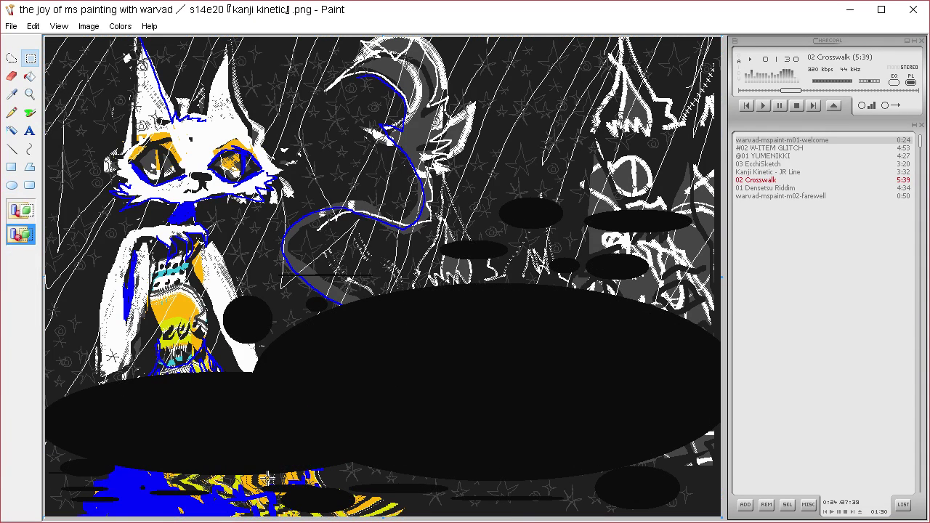
# Draw more near-black filled ellipses over the curling tail and above the small grey cat.
pyautogui.click(12, 185)
pyautogui.moveTo(264, 276); pyautogui.dragTo(304, 250)
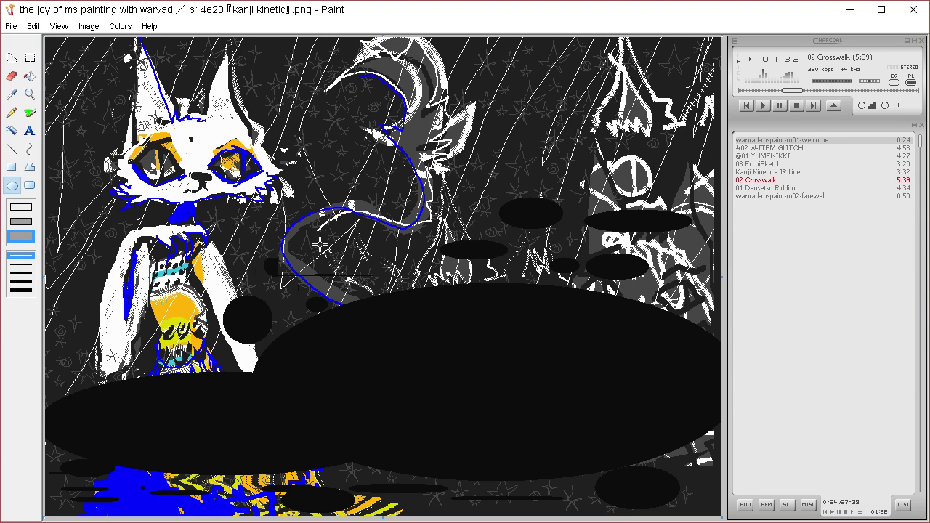
pyautogui.moveTo(400, 230); pyautogui.dragTo(430, 226)
pyautogui.moveTo(461, 235); pyautogui.dragTo(445, 242)
pyautogui.moveTo(376, 253)
pyautogui.mouseDown()
pyautogui.moveTo(409, 274)
pyautogui.moveTo(587, 269)
pyautogui.mouseUp()
pyautogui.moveTo(465, 227); pyautogui.dragTo(536, 201)
pyautogui.moveTo(621, 180); pyautogui.dragTo(532, 179)
pyautogui.moveTo(473, 182); pyautogui.dragTo(529, 164)
pyautogui.moveTo(571, 152)
pyautogui.mouseDown()
pyautogui.moveTo(626, 136)
pyautogui.moveTo(519, 139)
pyautogui.mouseUp()
pyautogui.moveTo(413, 166)
pyautogui.mouseDown()
pyautogui.moveTo(330, 187)
pyautogui.moveTo(433, 200)
pyautogui.mouseUp()
pyautogui.moveTo(422, 214); pyautogui.dragTo(246, 274)
# Scatter small near-black ellipses over the large cat's dress and arms and up the left side to its ear.
pyautogui.moveTo(202, 302); pyautogui.dragTo(114, 319)
pyautogui.moveTo(89, 341); pyautogui.dragTo(83, 347)
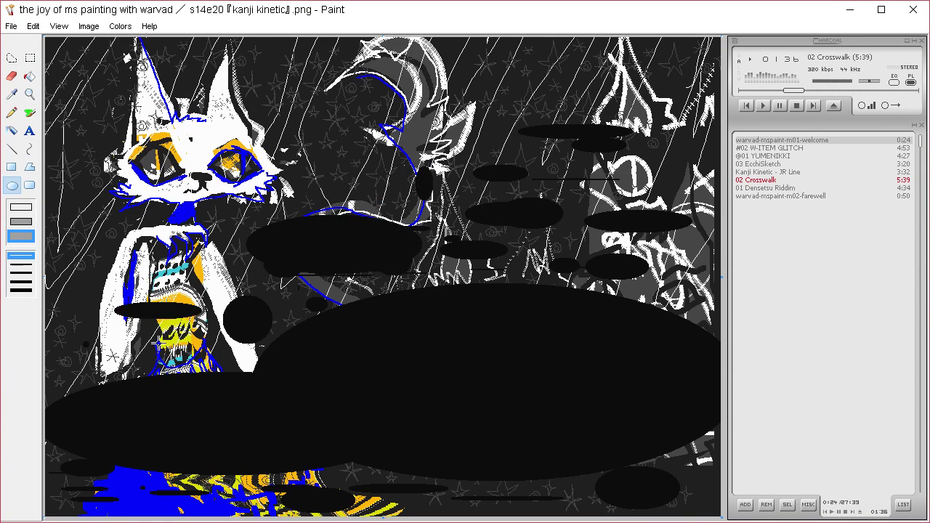
pyautogui.moveTo(165, 343); pyautogui.dragTo(213, 345)
pyautogui.moveTo(180, 363); pyautogui.dragTo(114, 381)
pyautogui.moveTo(122, 370)
pyautogui.mouseDown()
pyautogui.moveTo(73, 375)
pyautogui.moveTo(139, 341)
pyautogui.mouseUp()
pyautogui.moveTo(58, 317); pyautogui.dragTo(73, 301)
pyautogui.moveTo(106, 263)
pyautogui.mouseDown()
pyautogui.moveTo(122, 244)
pyautogui.moveTo(96, 284)
pyautogui.mouseUp()
pyautogui.moveTo(155, 275)
pyautogui.mouseDown()
pyautogui.moveTo(129, 262)
pyautogui.moveTo(190, 255)
pyautogui.mouseUp()
pyautogui.moveTo(177, 233); pyautogui.dragTo(161, 243)
pyautogui.moveTo(208, 278)
pyautogui.mouseDown()
pyautogui.moveTo(215, 259)
pyautogui.moveTo(172, 220)
pyautogui.mouseUp()
pyautogui.moveTo(77, 200); pyautogui.dragTo(78, 233)
pyautogui.moveTo(67, 225)
pyautogui.mouseDown()
pyautogui.moveTo(74, 239)
pyautogui.moveTo(97, 233)
pyautogui.mouseUp()
pyautogui.moveTo(88, 158); pyautogui.dragTo(80, 186)
pyautogui.moveTo(113, 212); pyautogui.dragTo(83, 191)
pyautogui.moveTo(116, 172)
pyautogui.mouseDown()
pyautogui.moveTo(63, 172)
pyautogui.moveTo(102, 122)
pyautogui.moveTo(97, 100)
pyautogui.moveTo(67, 69)
pyautogui.mouseUp()
pyautogui.moveTo(103, 61); pyautogui.dragTo(103, 105)
pyautogui.moveTo(203, 64); pyautogui.dragTo(179, 71)
pyautogui.moveTo(171, 64); pyautogui.dragTo(145, 95)
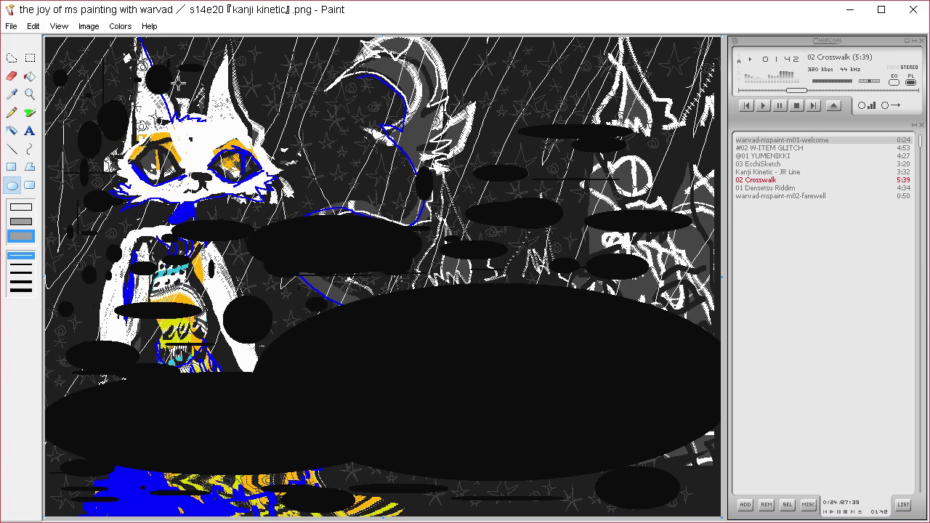
# Scatter near-black ellipses across the upper picture, from the large cat's head to the grey cats on the right.
pyautogui.moveTo(222, 100); pyautogui.dragTo(230, 70)
pyautogui.moveTo(251, 81)
pyautogui.mouseDown()
pyautogui.moveTo(274, 76)
pyautogui.moveTo(273, 109)
pyautogui.mouseUp()
pyautogui.moveTo(304, 133); pyautogui.dragTo(287, 163)
pyautogui.moveTo(220, 171); pyautogui.dragTo(251, 208)
pyautogui.moveTo(323, 168); pyautogui.dragTo(385, 173)
pyautogui.moveTo(366, 110); pyautogui.dragTo(317, 123)
pyautogui.moveTo(472, 97); pyautogui.dragTo(457, 67)
pyautogui.moveTo(496, 71); pyautogui.dragTo(504, 105)
pyautogui.moveTo(544, 121); pyautogui.dragTo(487, 57)
pyautogui.moveTo(570, 96); pyautogui.dragTo(581, 125)
pyautogui.moveTo(603, 225); pyautogui.dragTo(571, 204)
pyautogui.moveTo(595, 163); pyautogui.dragTo(570, 161)
pyautogui.moveTo(619, 159); pyautogui.dragTo(627, 211)
pyautogui.moveTo(677, 190); pyautogui.dragTo(643, 120)
pyautogui.moveTo(641, 131); pyautogui.dragTo(663, 99)
pyautogui.moveTo(691, 87); pyautogui.dragTo(567, 76)
pyautogui.moveTo(543, 78); pyautogui.dragTo(577, 98)
pyautogui.moveTo(594, 228); pyautogui.dragTo(604, 256)
# Extend the huge ellipses' edges with more near-black ellipses and paste the copied picture over them with the backdrop transparent.
pyautogui.moveTo(611, 277); pyautogui.dragTo(639, 302)
pyautogui.moveTo(507, 275); pyautogui.dragTo(405, 290)
pyautogui.moveTo(388, 286); pyautogui.dragTo(361, 299)
pyautogui.moveTo(362, 284); pyautogui.dragTo(324, 311)
pyautogui.moveTo(385, 272); pyautogui.dragTo(331, 320)
pyautogui.moveTo(326, 297); pyautogui.dragTo(293, 329)
pyautogui.moveTo(297, 318)
pyautogui.mouseDown()
pyautogui.moveTo(260, 352)
pyautogui.moveTo(236, 398)
pyautogui.mouseUp()
pyautogui.moveTo(108, 491); pyautogui.dragTo(290, 461)
pyautogui.moveTo(360, 486); pyautogui.dragTo(376, 462)
pyautogui.moveTo(449, 492)
pyautogui.mouseDown()
pyautogui.moveTo(473, 467)
pyautogui.moveTo(596, 494)
pyautogui.mouseUp()
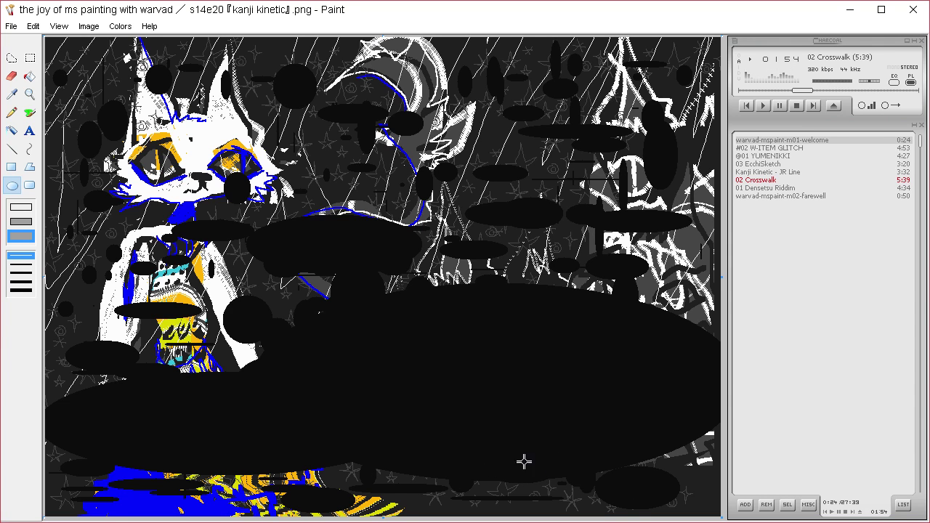
pyautogui.hotkey('ctrl', 'v')
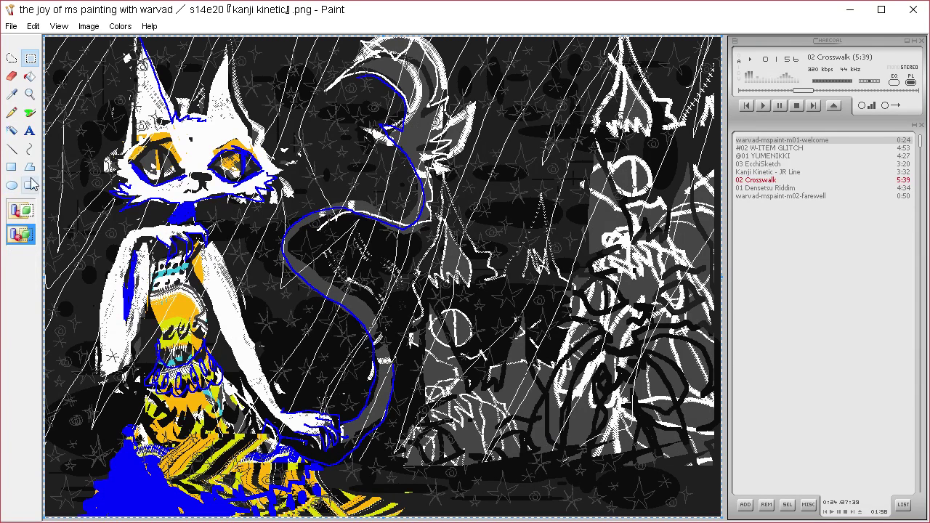
# Dot small near-black filled ellipses over the blue part of the skirt and the blue neck.
pyautogui.click(13, 185)
pyautogui.moveTo(122, 461)
pyautogui.mouseDown()
pyautogui.moveTo(88, 493)
pyautogui.moveTo(92, 506)
pyautogui.moveTo(153, 483)
pyautogui.moveTo(146, 491)
pyautogui.mouseUp()
pyautogui.moveTo(133, 487); pyautogui.dragTo(197, 502)
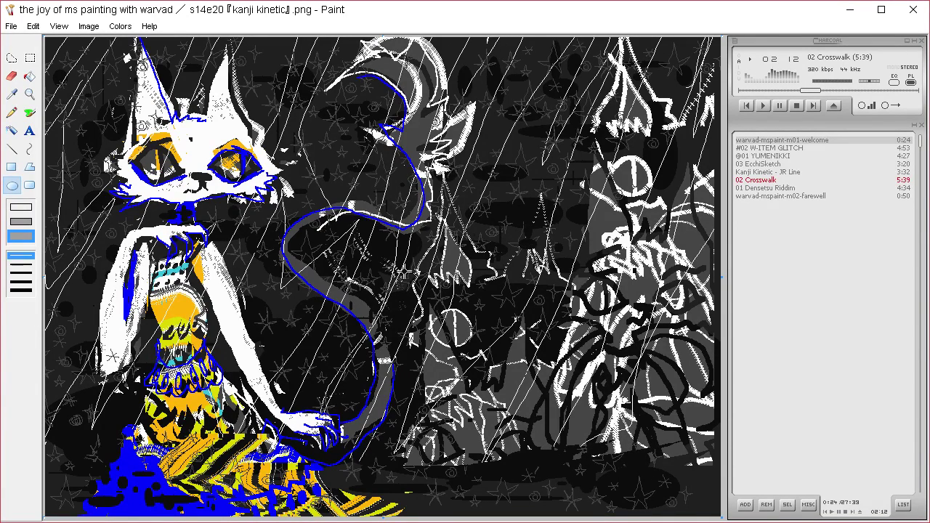
# Free-form select parts of the grey cats and stamp copies along the lower edge and beside the large cat's arm.
pyautogui.click(19, 61)
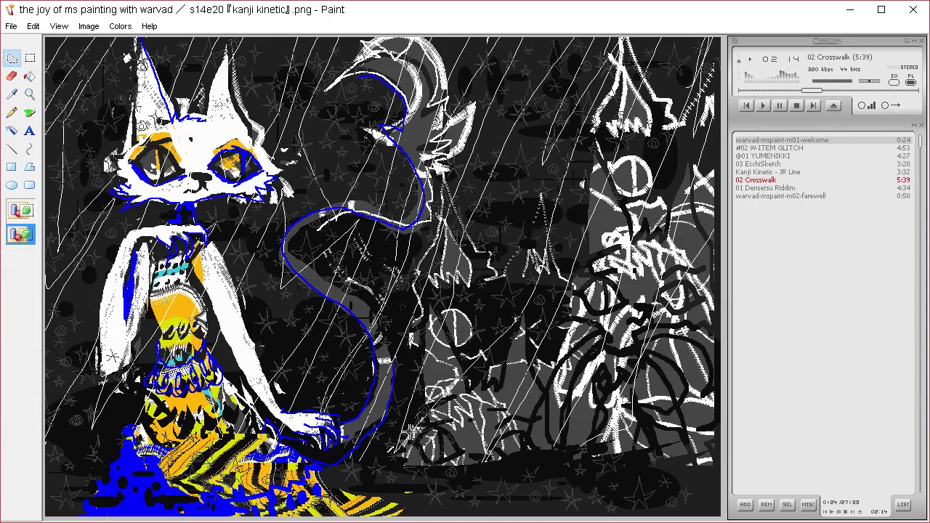
pyautogui.moveTo(409, 432)
pyautogui.mouseDown()
pyautogui.moveTo(509, 341)
pyautogui.moveTo(629, 371)
pyautogui.moveTo(515, 475)
pyautogui.moveTo(493, 473)
pyautogui.mouseUp()
pyautogui.moveTo(536, 452)
pyautogui.keyDown('ctrl'); pyautogui.mouseDown()
pyautogui.moveTo(437, 471)
pyautogui.moveTo(421, 453)
pyautogui.moveTo(239, 465)
pyautogui.moveTo(16, 498)
pyautogui.moveTo(25, 508)
pyautogui.moveTo(134, 469)
pyautogui.moveTo(537, 443)
pyautogui.moveTo(550, 453)
pyautogui.mouseUp(); pyautogui.keyUp('ctrl')
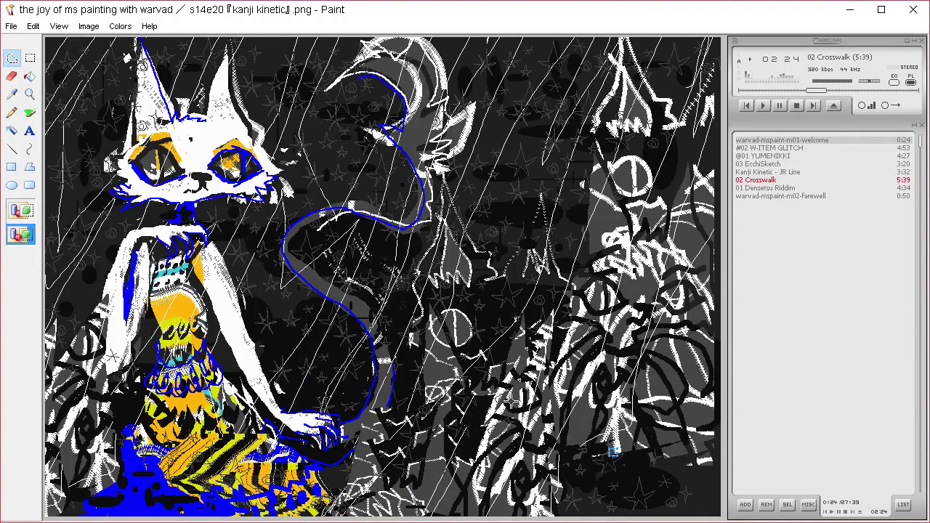
pyautogui.click(12, 184)
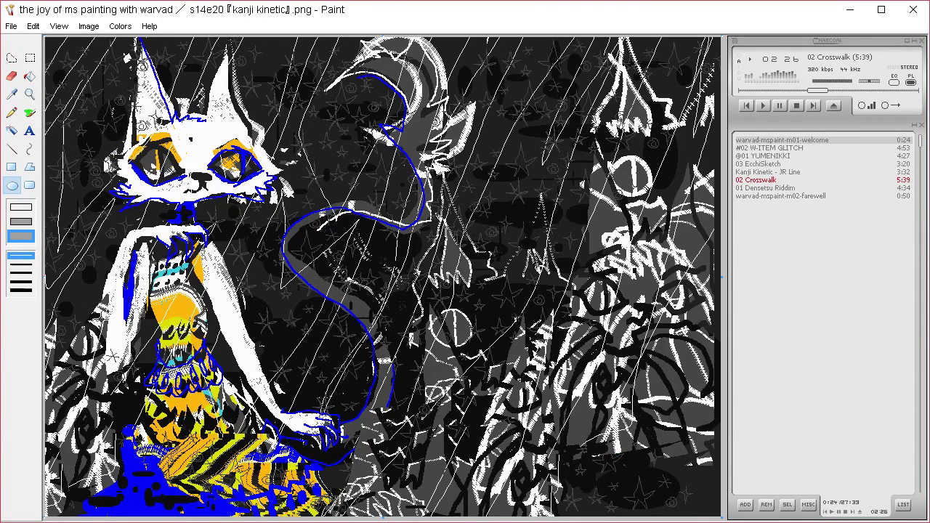
# Sample the face's white as the fill and clear tall, curving free-form blades rising from the lower edge to white.
pyautogui.click(12, 59)
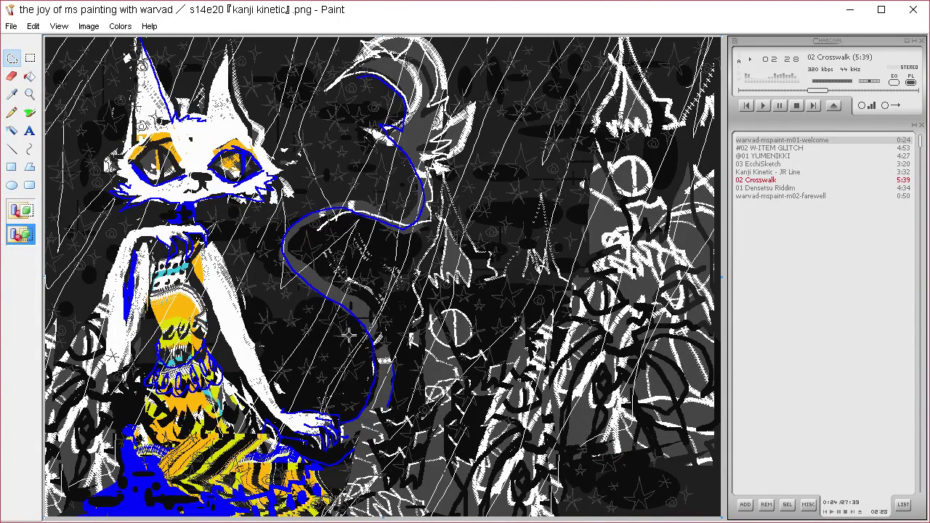
pyautogui.click(12, 94)
pyautogui.click(203, 142)
pyautogui.click(16, 59)
pyautogui.moveTo(414, 508)
pyautogui.mouseDown()
pyautogui.moveTo(447, 340)
pyautogui.moveTo(459, 343)
pyautogui.moveTo(443, 468)
pyautogui.moveTo(420, 509)
pyautogui.mouseUp()
pyautogui.press('Delete')
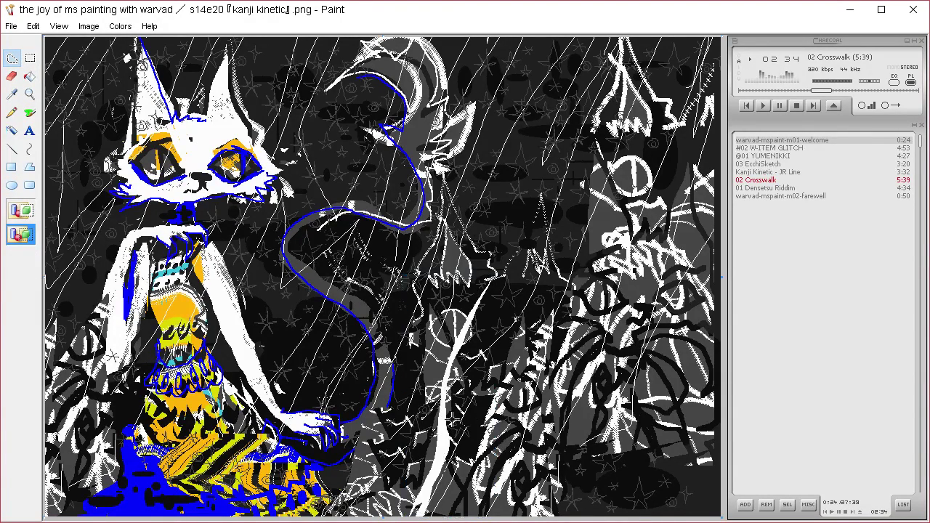
pyautogui.moveTo(498, 339)
pyautogui.mouseDown()
pyautogui.moveTo(550, 202)
pyautogui.moveTo(514, 373)
pyautogui.moveTo(448, 513)
pyautogui.moveTo(553, 377)
pyautogui.moveTo(621, 136)
pyautogui.moveTo(552, 265)
pyautogui.moveTo(544, 430)
pyautogui.moveTo(494, 517)
pyautogui.mouseUp()
pyautogui.press('Delete')
pyautogui.press('Delete')
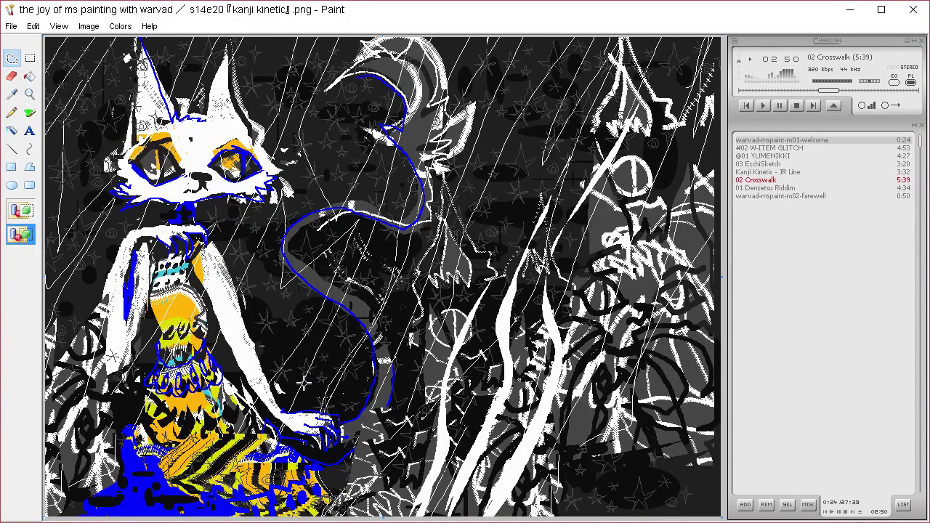
# Sample the eye's blue and clear slanted free-form lash shapes beside both of the large cat's eyes to blue.
pyautogui.click(16, 94)
pyautogui.click(144, 168)
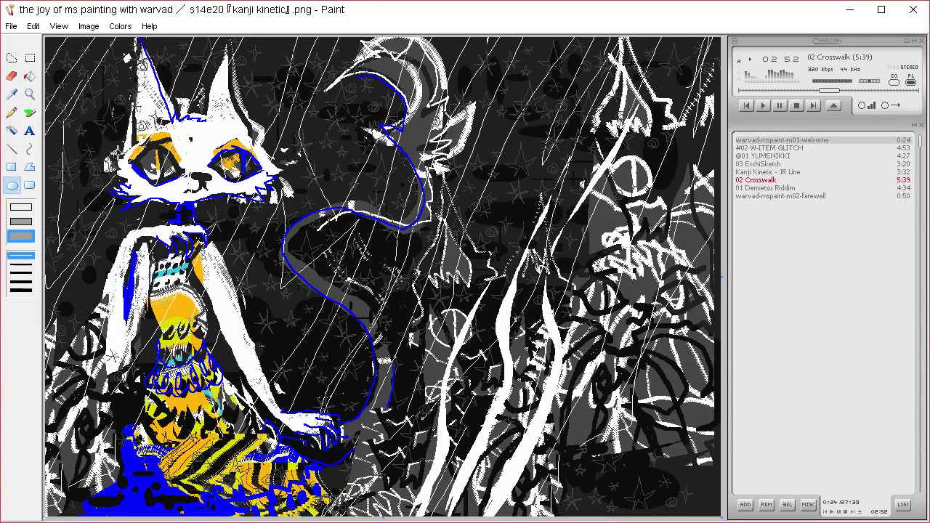
pyautogui.click(20, 59)
pyautogui.moveTo(131, 163)
pyautogui.mouseDown()
pyautogui.moveTo(114, 178)
pyautogui.moveTo(125, 172)
pyautogui.mouseUp()
pyautogui.press('Delete')
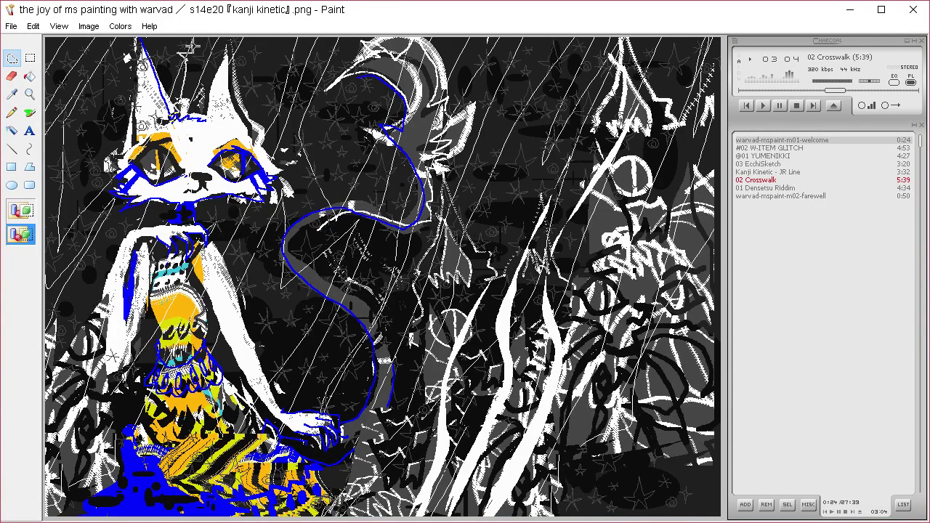
# Clear free-form shapes between the large cat's ears to blue, forming a spiked crown topped by a cross.
pyautogui.moveTo(193, 48)
pyautogui.mouseDown()
pyautogui.moveTo(189, 104)
pyautogui.moveTo(194, 82)
pyautogui.moveTo(201, 109)
pyautogui.moveTo(204, 85)
pyautogui.moveTo(203, 119)
pyautogui.moveTo(177, 93)
pyautogui.moveTo(188, 100)
pyautogui.mouseUp()
pyautogui.press('Delete')
pyautogui.press('Delete')
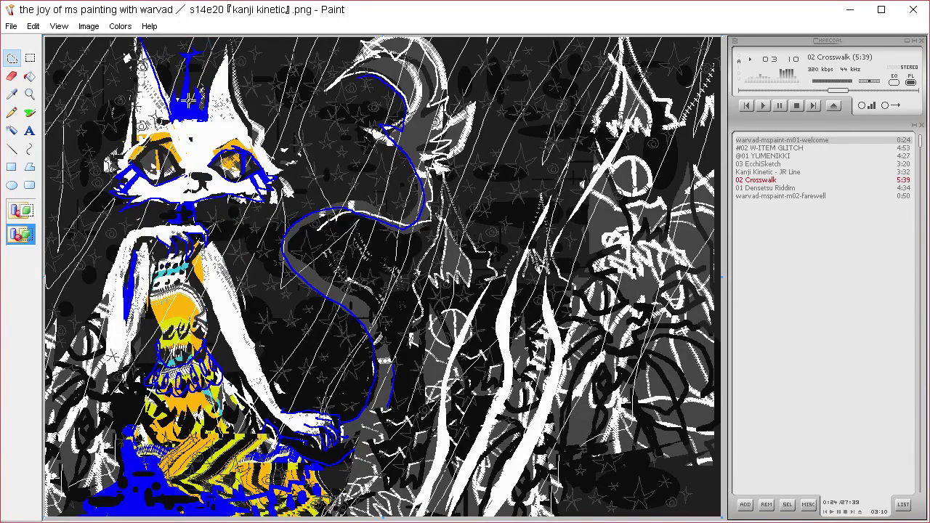
# Sample the dress's orange and fill free-form orange details on the crown's base, spikes and top ornament.
pyautogui.click(15, 95)
pyautogui.rightClick(183, 303)
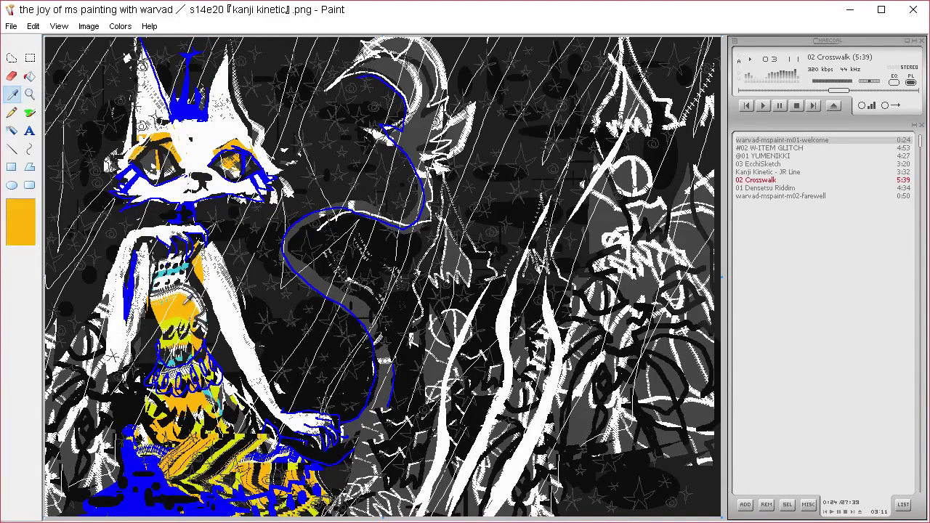
pyautogui.click(16, 59)
pyautogui.moveTo(167, 108)
pyautogui.mouseDown()
pyautogui.moveTo(208, 122)
pyautogui.moveTo(172, 116)
pyautogui.moveTo(188, 73)
pyautogui.moveTo(186, 107)
pyautogui.mouseUp()
pyautogui.press('Delete')
pyautogui.press('Delete')
pyautogui.press('Delete')
pyautogui.moveTo(195, 95); pyautogui.dragTo(208, 92)
pyautogui.press('Delete')
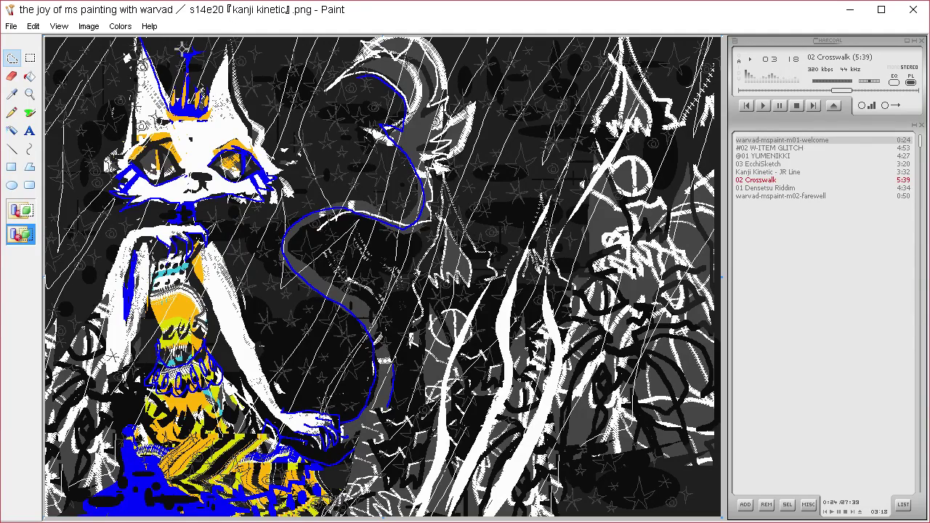
pyautogui.moveTo(183, 49)
pyautogui.mouseDown()
pyautogui.moveTo(178, 56)
pyautogui.moveTo(202, 54)
pyautogui.mouseUp()
# Sample the dress's yellow and fill free-form yellow accents and sparkles on the crown, plus a patch above the nose.
pyautogui.click(13, 94)
pyautogui.click(172, 302)
pyautogui.click(15, 57)
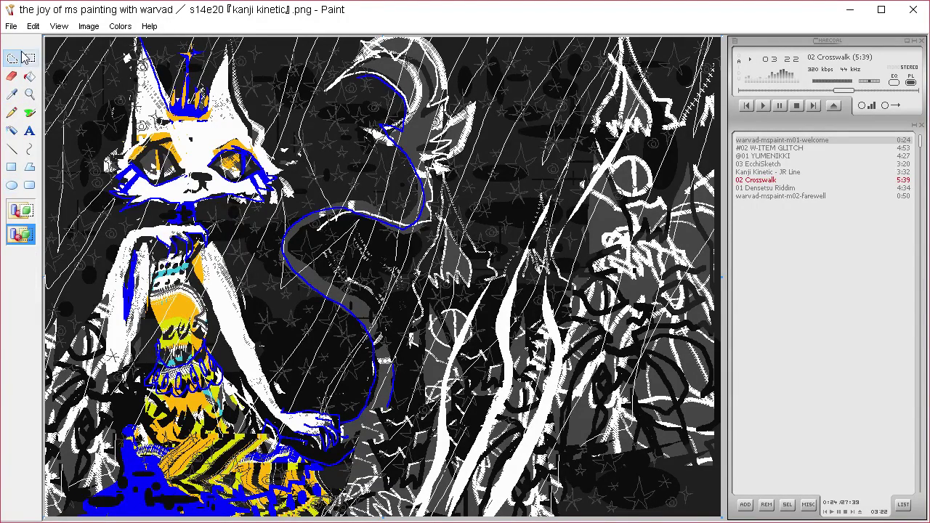
pyautogui.moveTo(176, 114)
pyautogui.mouseDown()
pyautogui.moveTo(171, 99)
pyautogui.moveTo(177, 112)
pyautogui.moveTo(181, 93)
pyautogui.moveTo(202, 108)
pyautogui.moveTo(207, 61)
pyautogui.moveTo(212, 85)
pyautogui.moveTo(221, 62)
pyautogui.moveTo(167, 77)
pyautogui.moveTo(194, 42)
pyautogui.mouseUp()
pyautogui.press('Delete')
pyautogui.press('Delete')
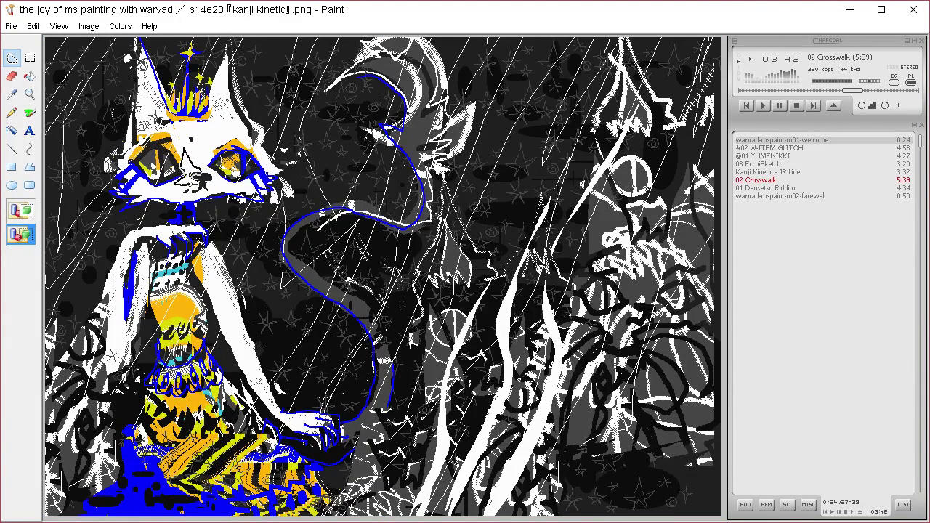
pyautogui.moveTo(190, 181); pyautogui.dragTo(184, 183)
pyautogui.press('Delete')
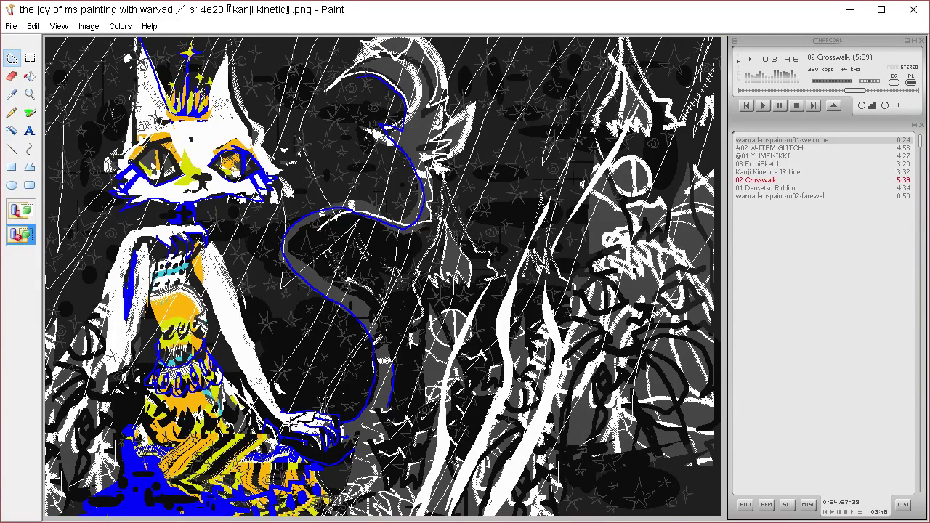
# Fill yellow free-form accents on the large cat's arm and hand, plus two long curving ribbons crossing over the white blades.
pyautogui.moveTo(289, 421); pyautogui.dragTo(288, 422)
pyautogui.press('Delete')
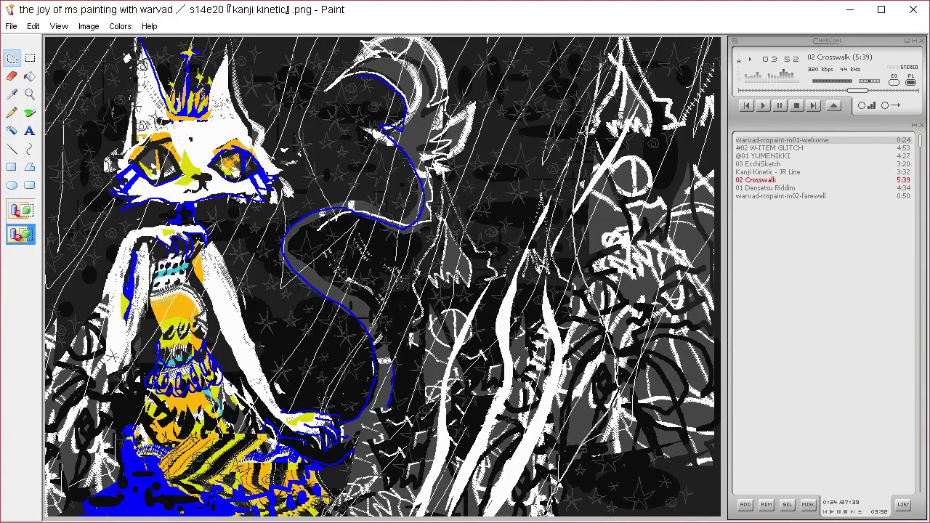
pyautogui.moveTo(581, 133)
pyautogui.mouseDown()
pyautogui.moveTo(585, 261)
pyautogui.moveTo(629, 382)
pyautogui.moveTo(548, 513)
pyautogui.mouseUp()
pyautogui.press('Delete')
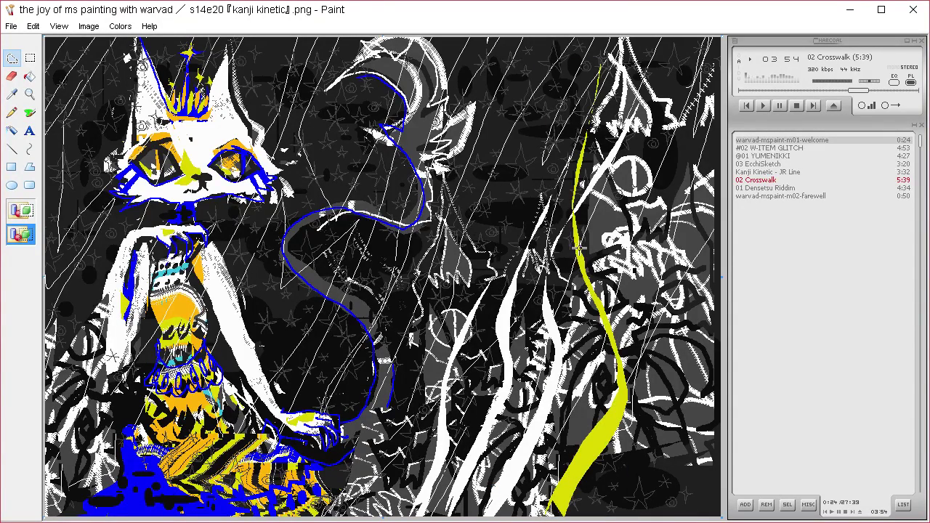
pyautogui.moveTo(631, 444)
pyautogui.mouseDown()
pyautogui.moveTo(651, 481)
pyautogui.moveTo(561, 311)
pyautogui.moveTo(445, 154)
pyautogui.moveTo(513, 86)
pyautogui.mouseUp()
pyautogui.moveTo(474, 140)
pyautogui.mouseDown()
pyautogui.moveTo(469, 265)
pyautogui.moveTo(595, 327)
pyautogui.moveTo(668, 429)
pyautogui.moveTo(667, 481)
pyautogui.mouseUp()
pyautogui.press('Delete')
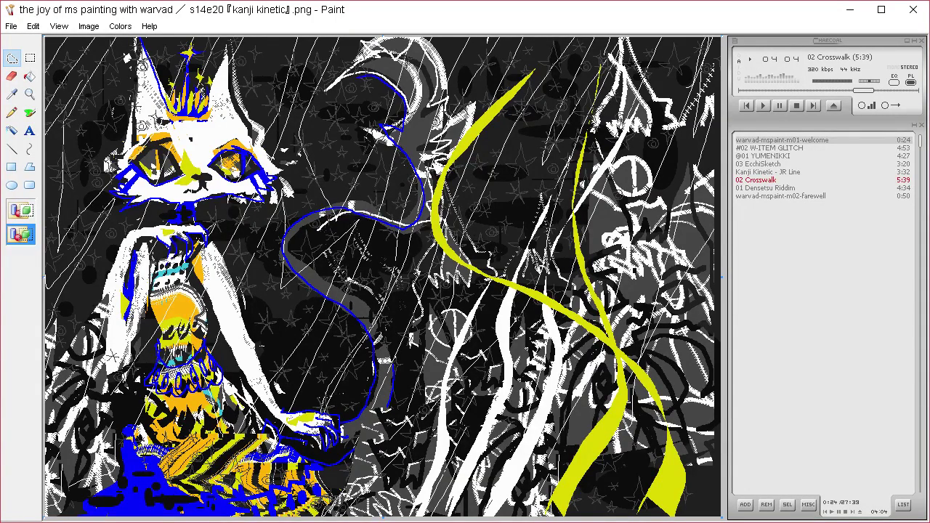
# Sample the dark background color and clear the free-form area beside the large cat's head to solid black.
pyautogui.click(18, 97)
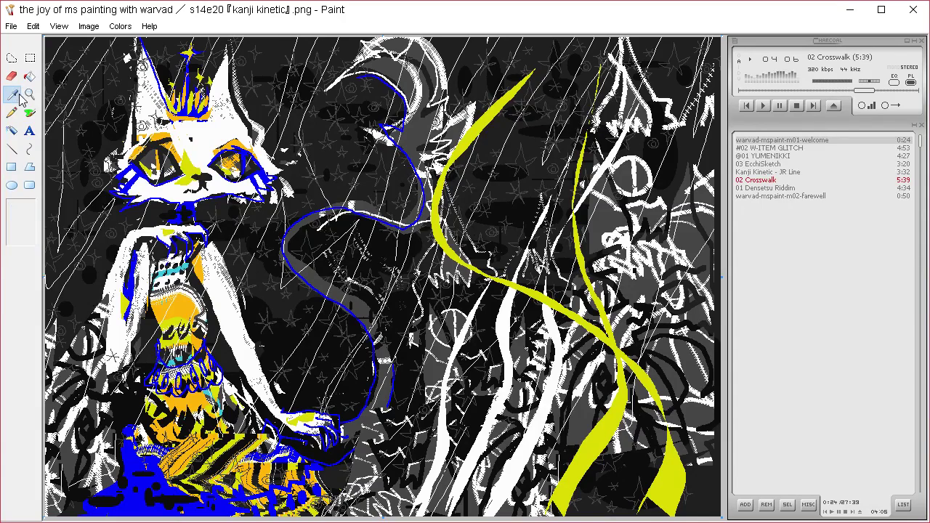
pyautogui.click(88, 275)
pyautogui.click(16, 57)
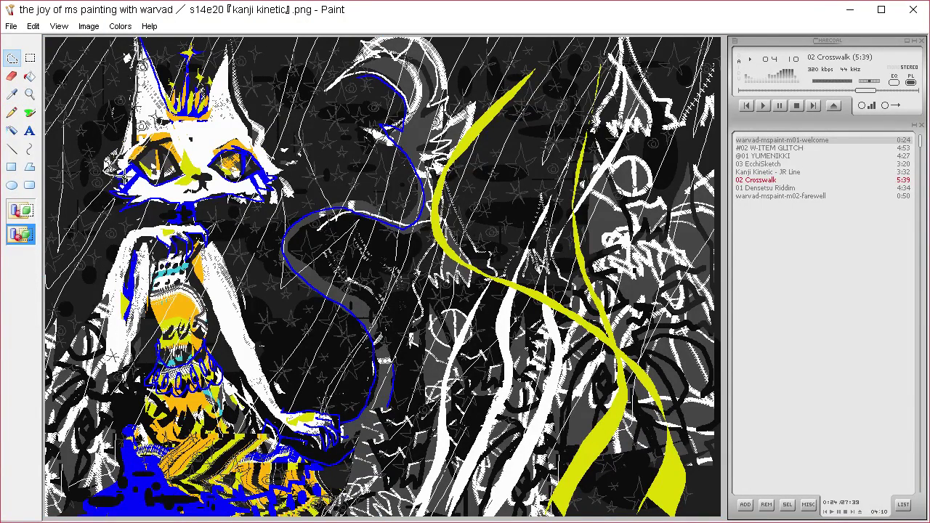
pyautogui.moveTo(113, 172); pyautogui.dragTo(119, 195)
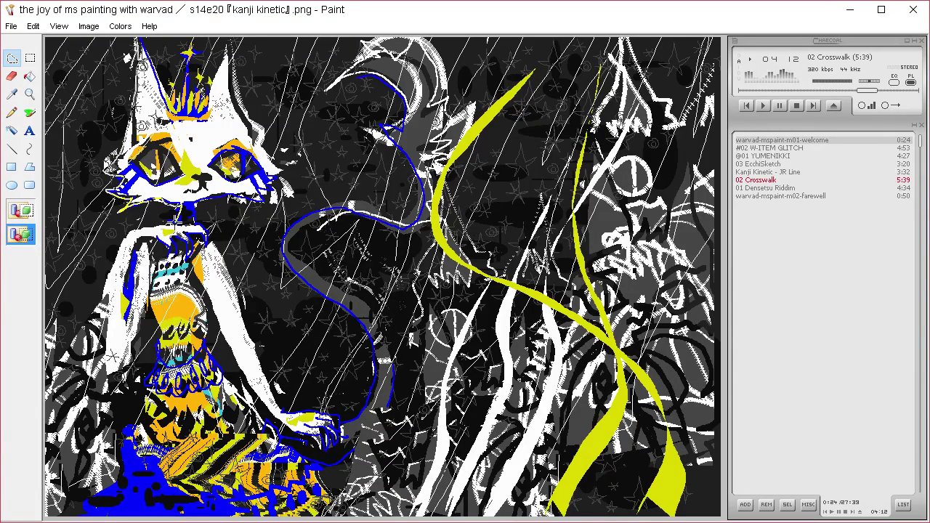
pyautogui.moveTo(165, 222)
pyautogui.mouseDown()
pyautogui.moveTo(83, 239)
pyautogui.moveTo(39, 38)
pyautogui.moveTo(136, 40)
pyautogui.mouseUp()
pyautogui.press('Delete')
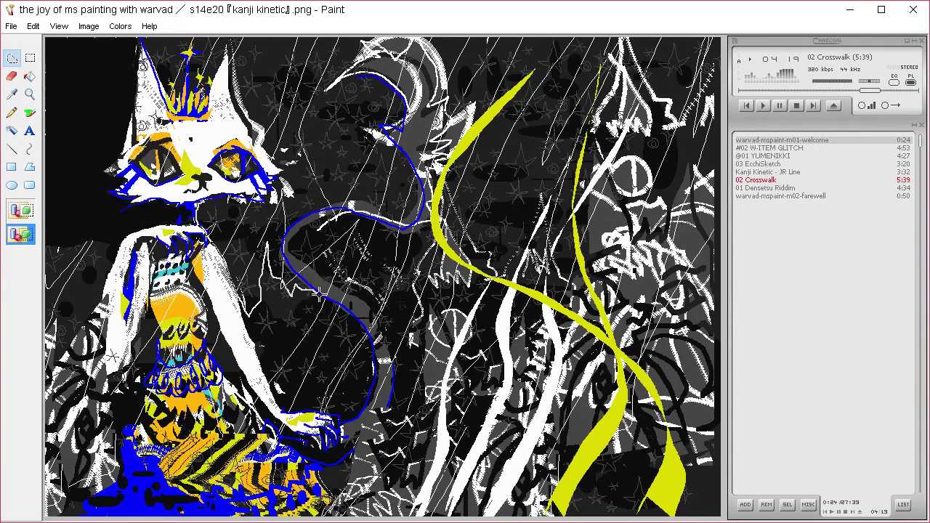
# Clear free-form black shapes in the backdrop between the cat's head and tail, and above the plants beside its arm.
pyautogui.moveTo(316, 291)
pyautogui.mouseDown()
pyautogui.moveTo(277, 242)
pyautogui.moveTo(304, 215)
pyautogui.moveTo(340, 207)
pyautogui.moveTo(343, 181)
pyautogui.moveTo(307, 57)
pyautogui.moveTo(292, 173)
pyautogui.moveTo(282, 138)
pyautogui.moveTo(292, 187)
pyautogui.moveTo(246, 212)
pyautogui.mouseUp()
pyautogui.moveTo(221, 249); pyautogui.dragTo(244, 271)
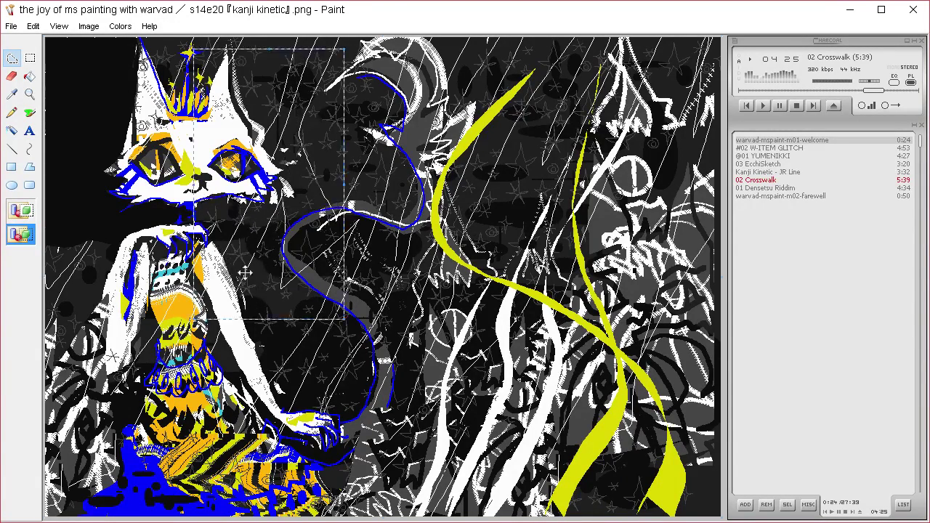
pyautogui.press('Delete')
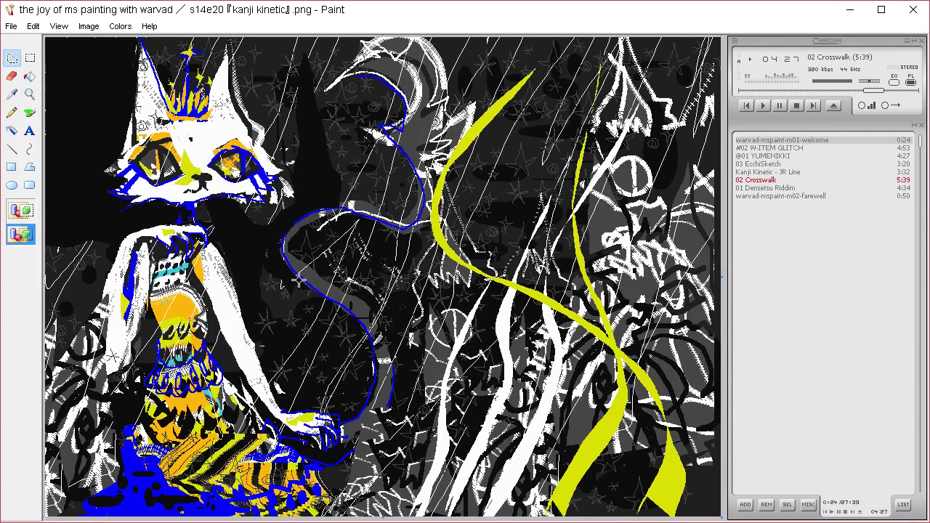
pyautogui.moveTo(119, 235)
pyautogui.mouseDown()
pyautogui.moveTo(89, 279)
pyautogui.moveTo(41, 319)
pyautogui.moveTo(40, 299)
pyautogui.moveTo(78, 269)
pyautogui.moveTo(105, 224)
pyautogui.moveTo(119, 240)
pyautogui.moveTo(75, 237)
pyautogui.mouseUp()
pyautogui.press('Delete')
pyautogui.press('Delete')
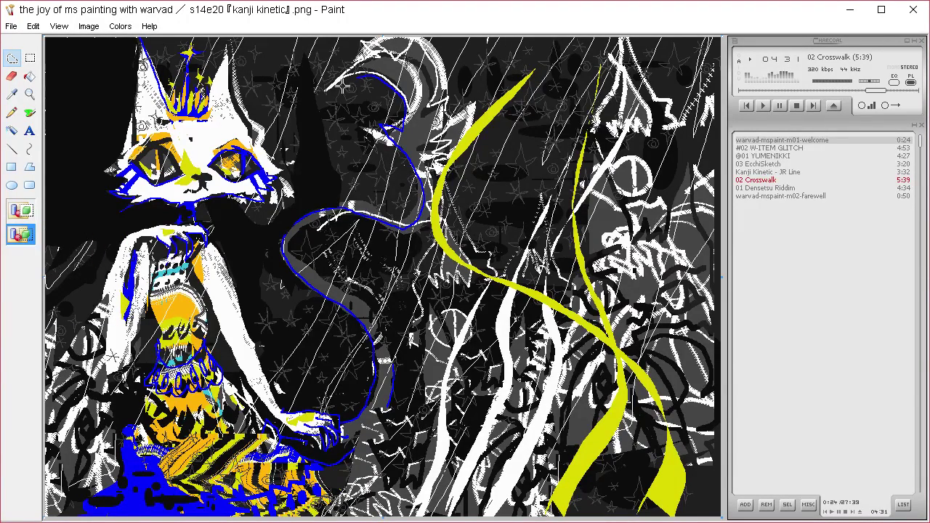
# Clear free-form black shapes inside the upper bends of the long blue-outlined tail, including beneath its curled tip.
pyautogui.moveTo(376, 166)
pyautogui.mouseDown()
pyautogui.moveTo(332, 178)
pyautogui.moveTo(398, 166)
pyautogui.moveTo(416, 196)
pyautogui.moveTo(389, 220)
pyautogui.mouseUp()
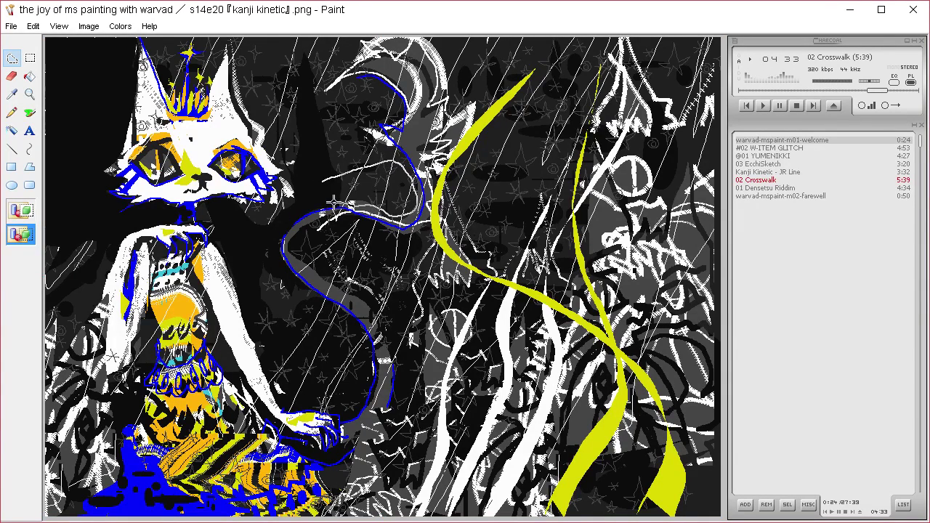
pyautogui.press('Delete')
pyautogui.moveTo(332, 200)
pyautogui.mouseDown()
pyautogui.moveTo(355, 169)
pyautogui.moveTo(416, 128)
pyautogui.moveTo(400, 179)
pyautogui.moveTo(391, 135)
pyautogui.moveTo(363, 113)
pyautogui.moveTo(397, 171)
pyautogui.mouseUp()
pyautogui.press('Delete')
pyautogui.moveTo(389, 129)
pyautogui.mouseDown()
pyautogui.moveTo(362, 93)
pyautogui.moveTo(391, 111)
pyautogui.mouseUp()
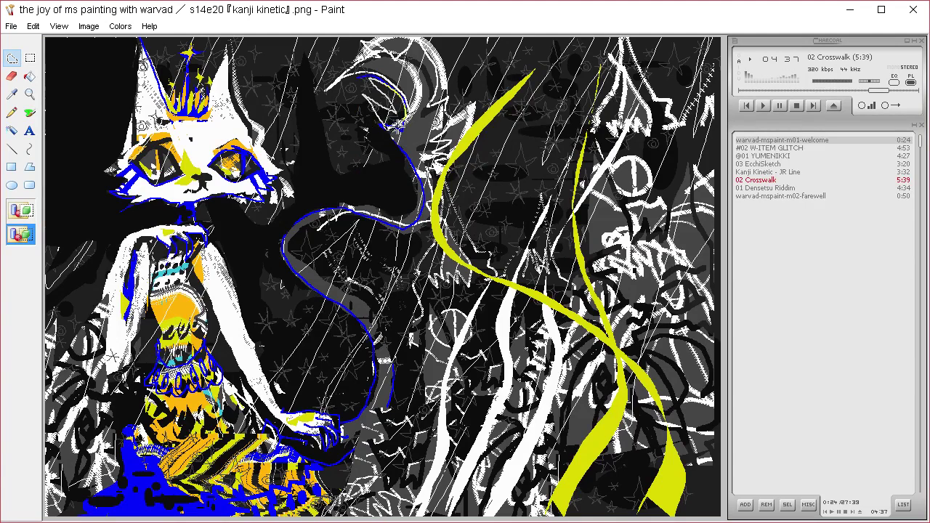
pyautogui.press('Delete')
# Clear large free-form black areas beyond the tail's curled tip and below its middle bend.
pyautogui.moveTo(444, 65)
pyautogui.mouseDown()
pyautogui.moveTo(468, 109)
pyautogui.moveTo(443, 181)
pyautogui.moveTo(479, 181)
pyautogui.moveTo(516, 75)
pyautogui.moveTo(433, 35)
pyautogui.moveTo(440, 51)
pyautogui.mouseUp()
pyautogui.press('Delete')
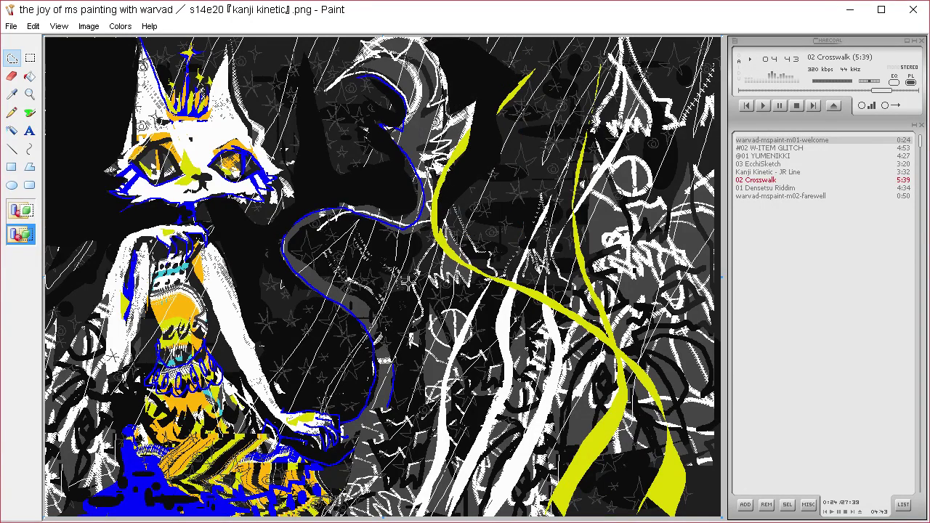
pyautogui.moveTo(410, 267)
pyautogui.mouseDown()
pyautogui.moveTo(371, 286)
pyautogui.moveTo(406, 374)
pyautogui.moveTo(429, 320)
pyautogui.moveTo(418, 253)
pyautogui.mouseUp()
pyautogui.press('Delete')
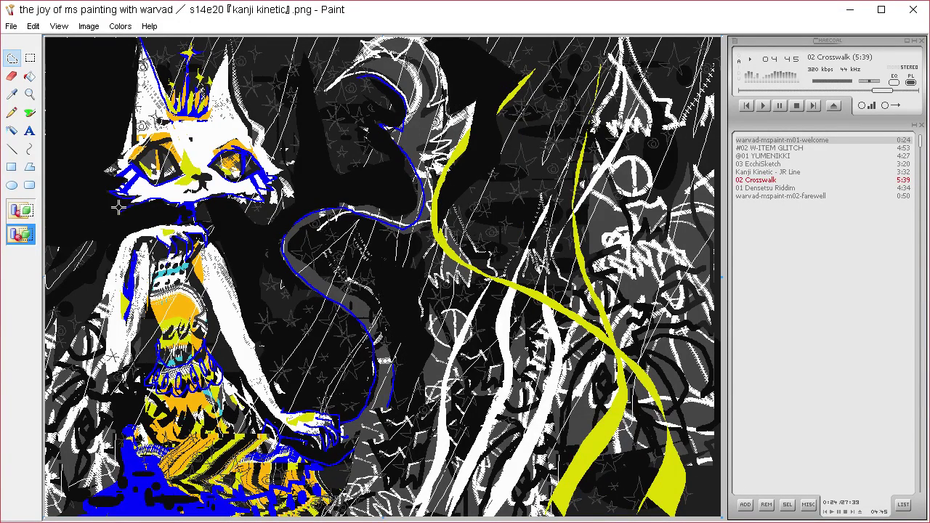
# Cut free-form black details into the blue skirt hem and nearby plants, and add black marks beneath the large cat's eyes.
pyautogui.moveTo(90, 305)
pyautogui.mouseDown()
pyautogui.moveTo(96, 331)
pyautogui.moveTo(100, 263)
pyautogui.mouseUp()
pyautogui.press('Delete')
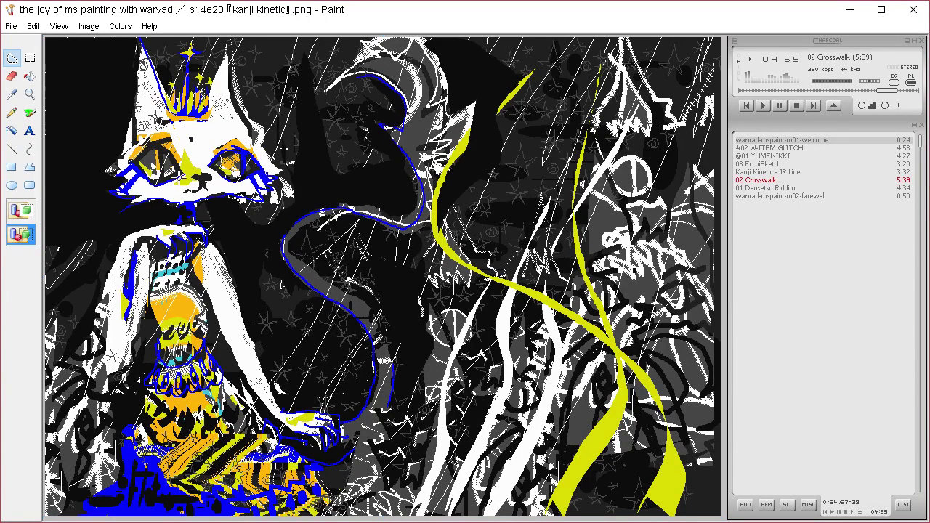
pyautogui.moveTo(142, 185); pyautogui.dragTo(166, 182)
pyautogui.press('Delete')
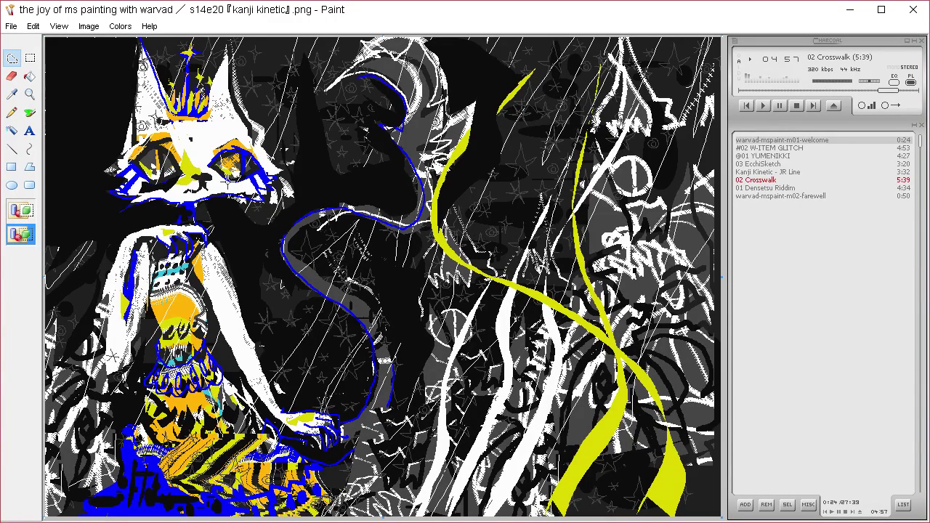
pyautogui.moveTo(228, 183); pyautogui.dragTo(251, 177)
pyautogui.press('Delete')
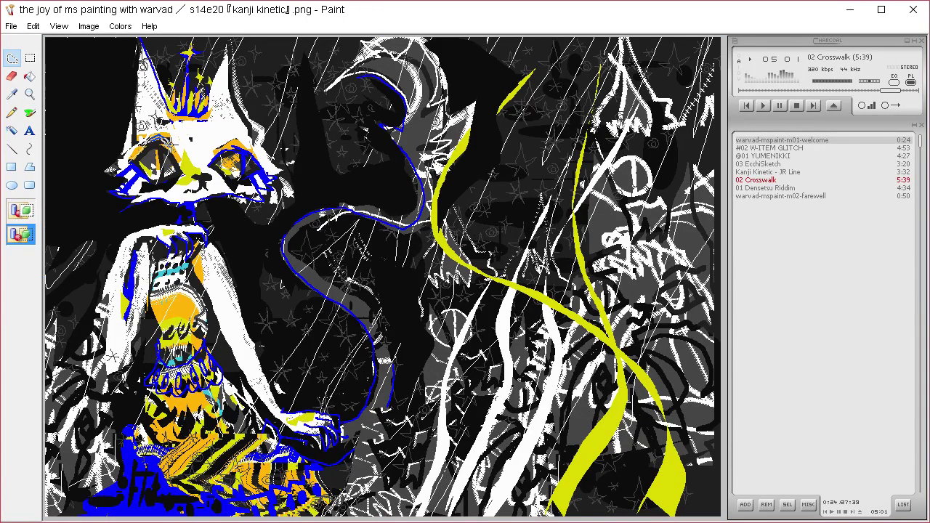
pyautogui.press('Delete')
# Try to darken the interiors of the large cat's eyes with free-form black shapes.
pyautogui.moveTo(167, 143)
pyautogui.mouseDown()
pyautogui.moveTo(131, 154)
pyautogui.moveTo(164, 151)
pyautogui.mouseUp()
pyautogui.press('Delete')
pyautogui.press('Delete')
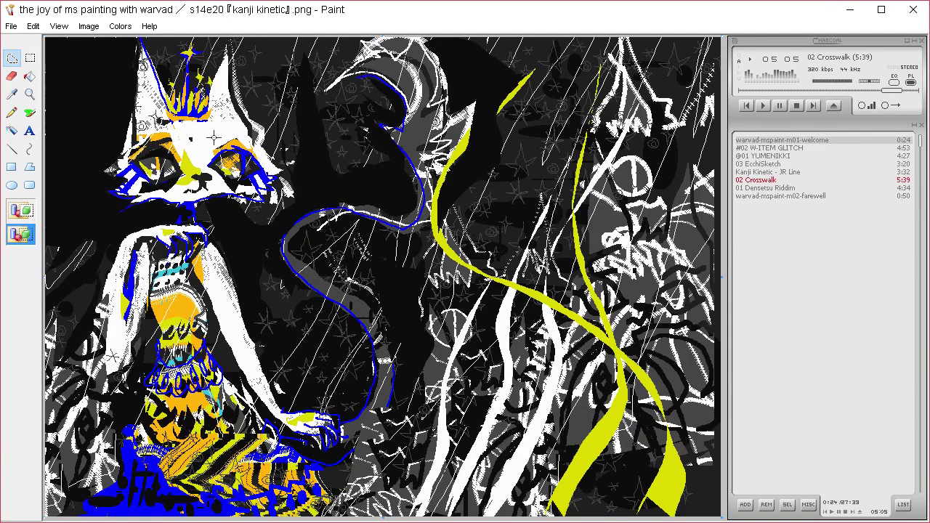
pyautogui.moveTo(219, 160); pyautogui.dragTo(253, 142)
pyautogui.hotkey('ctrl', 'z')
pyautogui.hotkey('ctrl', 'z')
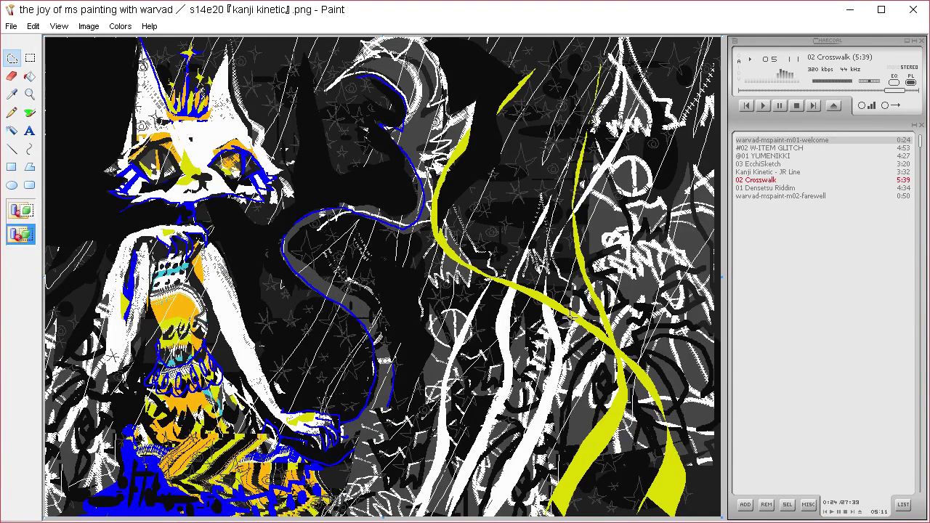
# Clear free-form black shapes over the yellow ribbon's bend, the starry backdrop beyond it and the plants below.
pyautogui.moveTo(409, 236)
pyautogui.mouseDown()
pyautogui.moveTo(448, 208)
pyautogui.moveTo(422, 270)
pyautogui.moveTo(410, 251)
pyautogui.moveTo(361, 288)
pyautogui.moveTo(403, 278)
pyautogui.mouseUp()
pyautogui.press('Delete')
pyautogui.press('Delete')
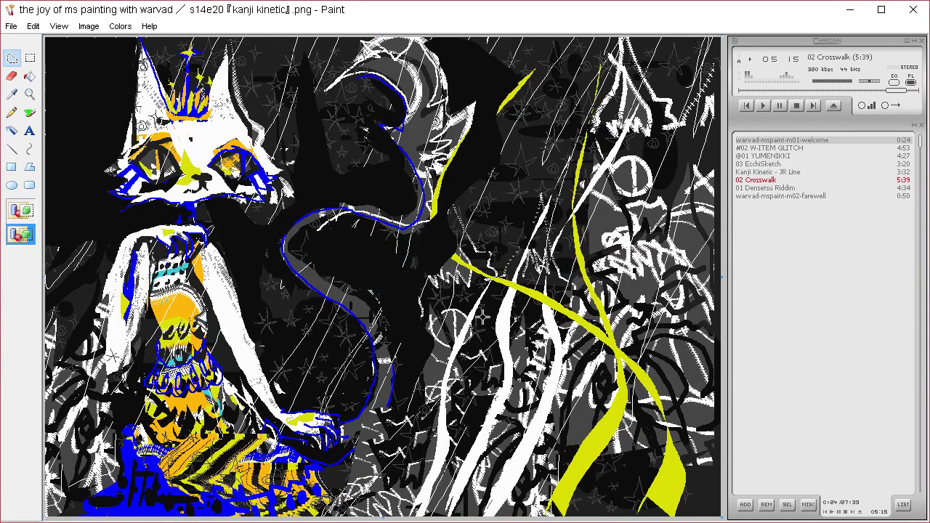
pyautogui.moveTo(458, 239)
pyautogui.mouseDown()
pyautogui.moveTo(526, 174)
pyautogui.moveTo(474, 231)
pyautogui.moveTo(446, 244)
pyautogui.mouseUp()
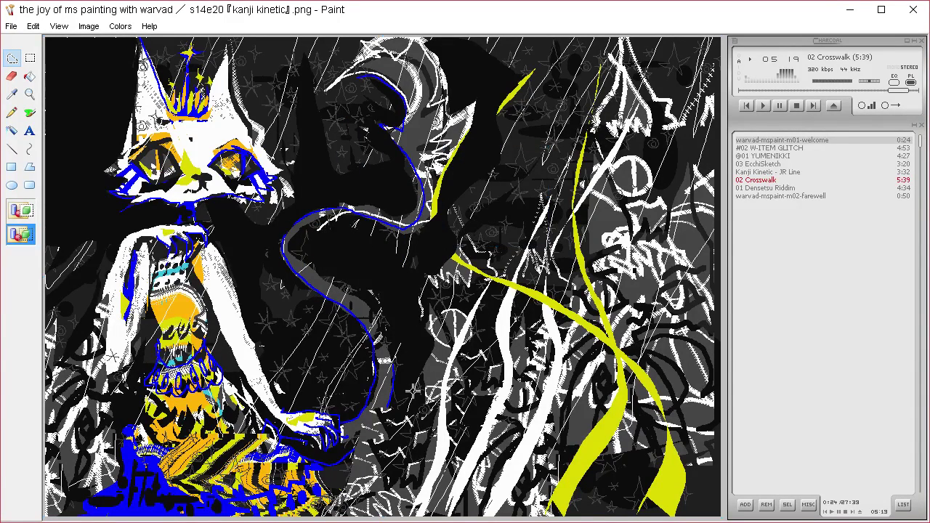
pyautogui.moveTo(413, 389)
pyautogui.mouseDown()
pyautogui.moveTo(448, 341)
pyautogui.moveTo(428, 403)
pyautogui.moveTo(420, 396)
pyautogui.mouseUp()
pyautogui.press('Delete')
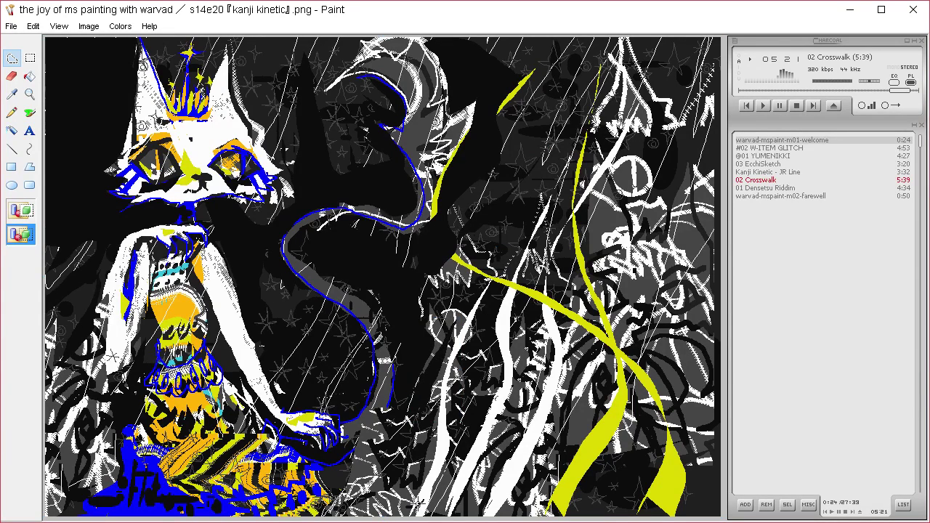
# Clear slanted free-form black blades across the white blades, the yellow ribbons and the plants behind them.
pyautogui.moveTo(418, 503)
pyautogui.mouseDown()
pyautogui.moveTo(458, 347)
pyautogui.moveTo(431, 493)
pyautogui.moveTo(501, 380)
pyautogui.moveTo(539, 239)
pyautogui.moveTo(463, 508)
pyautogui.mouseUp()
pyautogui.press('Delete')
pyautogui.press('Delete')
pyautogui.moveTo(522, 485)
pyautogui.mouseDown()
pyautogui.moveTo(541, 263)
pyautogui.moveTo(559, 374)
pyautogui.moveTo(548, 457)
pyautogui.moveTo(575, 429)
pyautogui.moveTo(590, 462)
pyautogui.moveTo(573, 489)
pyautogui.moveTo(585, 448)
pyautogui.moveTo(589, 220)
pyautogui.moveTo(580, 485)
pyautogui.mouseUp()
pyautogui.press('Delete')
pyautogui.press('Delete')
pyautogui.moveTo(653, 479)
pyautogui.mouseDown()
pyautogui.moveTo(657, 421)
pyautogui.moveTo(615, 182)
pyautogui.moveTo(665, 454)
pyautogui.moveTo(654, 519)
pyautogui.mouseUp()
pyautogui.press('Delete')
pyautogui.moveTo(679, 466); pyautogui.dragTo(675, 481)
pyautogui.press('Delete')
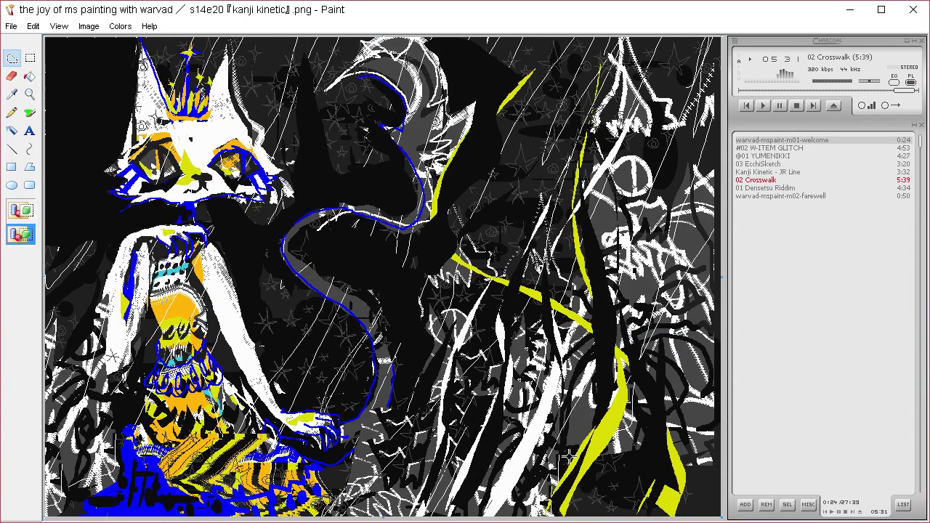
# Try to place a free-form piece of the plant scenery over the cat's dress.
pyautogui.moveTo(478, 447)
pyautogui.mouseDown()
pyautogui.moveTo(571, 285)
pyautogui.moveTo(686, 321)
pyautogui.moveTo(708, 305)
pyautogui.moveTo(708, 370)
pyautogui.moveTo(581, 488)
pyautogui.mouseUp()
pyautogui.moveTo(590, 345); pyautogui.dragTo(188, 510)
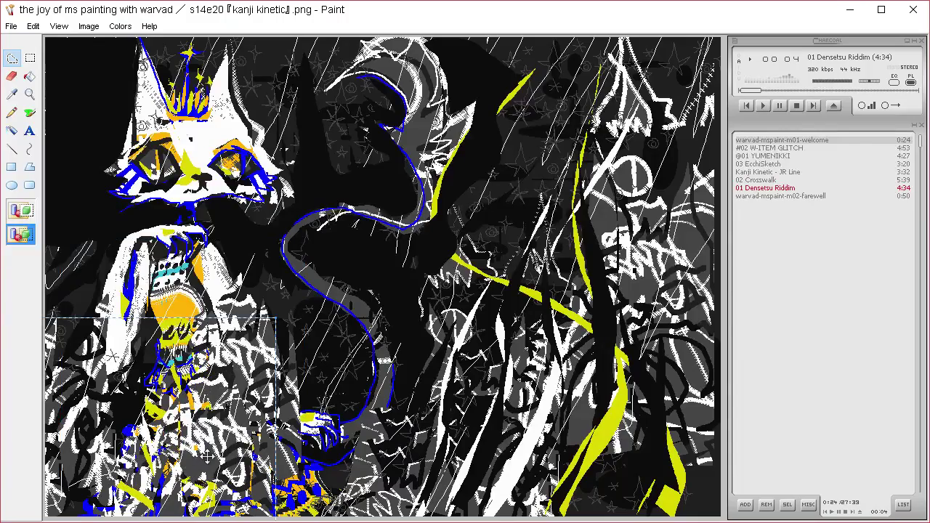
pyautogui.hotkey('ctrl', 'z')
pyautogui.hotkey('ctrl', 'z')
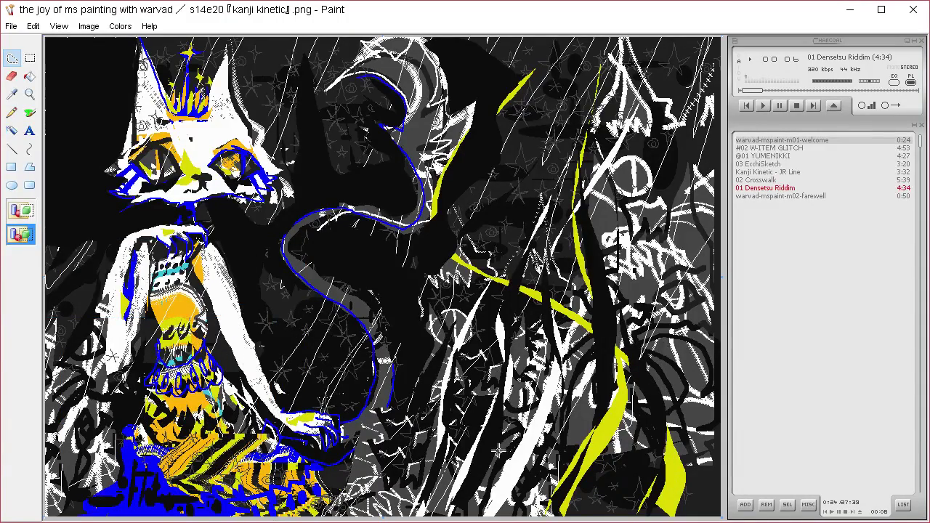
# Cut out a large free-form slanted piece of the blades and plants and move it onto the lower part of the striped skirt.
pyautogui.moveTo(498, 451)
pyautogui.mouseDown()
pyautogui.moveTo(683, 119)
pyautogui.moveTo(565, 487)
pyautogui.mouseUp()
pyautogui.moveTo(543, 426)
pyautogui.mouseDown()
pyautogui.moveTo(348, 503)
pyautogui.moveTo(53, 522)
pyautogui.moveTo(77, 522)
pyautogui.mouseUp()
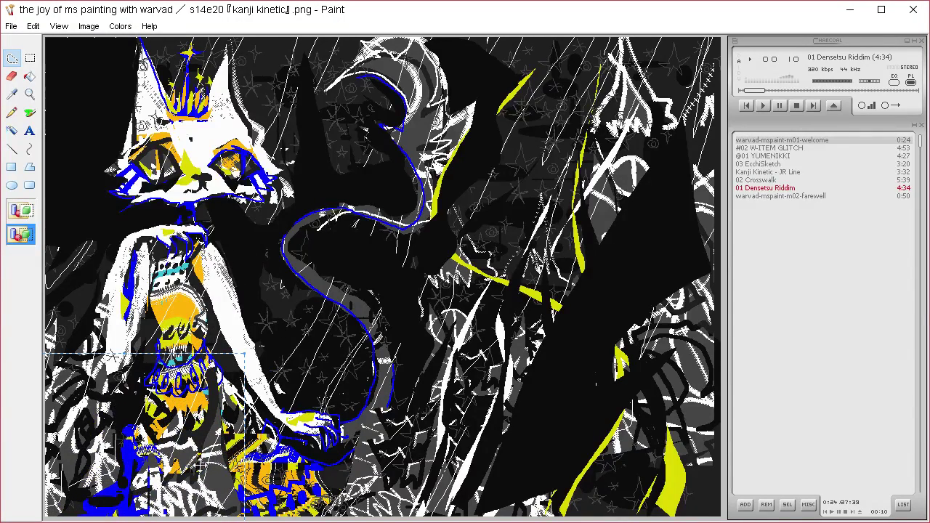
pyautogui.moveTo(200, 462); pyautogui.dragTo(213, 492)
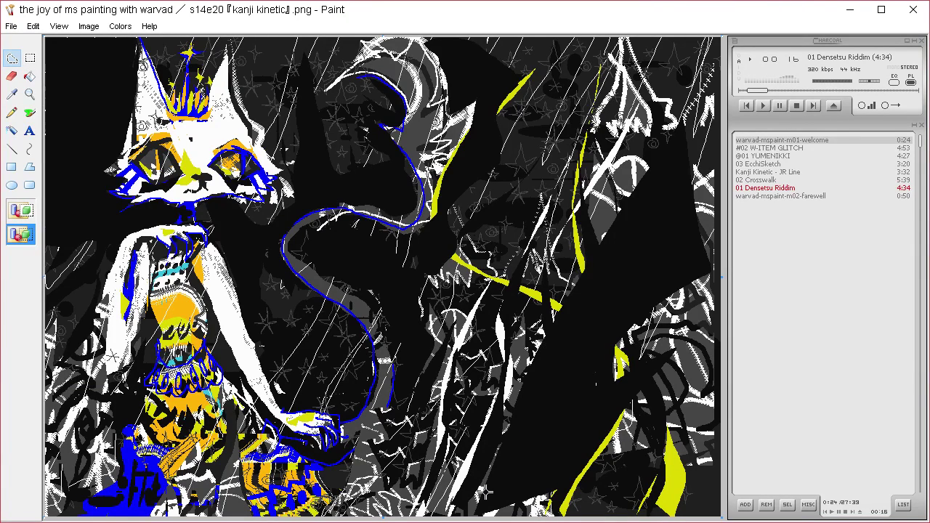
# Clear curved free-form black blades across the upper backdrop, the pale hanging shapes and the yellow ribbons.
pyautogui.moveTo(485, 492)
pyautogui.mouseDown()
pyautogui.moveTo(503, 446)
pyautogui.moveTo(520, 264)
pyautogui.moveTo(525, 383)
pyautogui.mouseUp()
pyautogui.moveTo(537, 373)
pyautogui.mouseDown()
pyautogui.moveTo(547, 352)
pyautogui.moveTo(512, 184)
pyautogui.moveTo(559, 337)
pyautogui.moveTo(553, 342)
pyautogui.moveTo(514, 135)
pyautogui.moveTo(547, 183)
pyautogui.moveTo(565, 309)
pyautogui.moveTo(639, 238)
pyautogui.mouseUp()
pyautogui.press('Delete')
pyautogui.press('Delete')
pyautogui.press('Delete')
pyautogui.moveTo(567, 227)
pyautogui.mouseDown()
pyautogui.moveTo(542, 111)
pyautogui.moveTo(557, 161)
pyautogui.mouseUp()
pyautogui.press('Delete')
pyautogui.moveTo(584, 195)
pyautogui.mouseDown()
pyautogui.moveTo(541, 45)
pyautogui.moveTo(580, 151)
pyautogui.mouseUp()
pyautogui.press('Delete')
# Clear the scenery around the large slanted black shape to black, adding curved blade tips over the plants beneath it.
pyautogui.moveTo(612, 196)
pyautogui.mouseDown()
pyautogui.moveTo(580, 41)
pyautogui.moveTo(616, 190)
pyautogui.moveTo(626, 84)
pyautogui.moveTo(657, 191)
pyautogui.moveTo(676, 75)
pyautogui.moveTo(703, 279)
pyautogui.mouseUp()
pyautogui.press('Delete')
pyautogui.press('Delete')
pyautogui.press('Delete')
pyautogui.moveTo(603, 346)
pyautogui.mouseDown()
pyautogui.moveTo(653, 311)
pyautogui.moveTo(602, 366)
pyautogui.moveTo(719, 233)
pyautogui.moveTo(697, 351)
pyautogui.mouseUp()
pyautogui.press('Delete')
pyautogui.press('Delete')
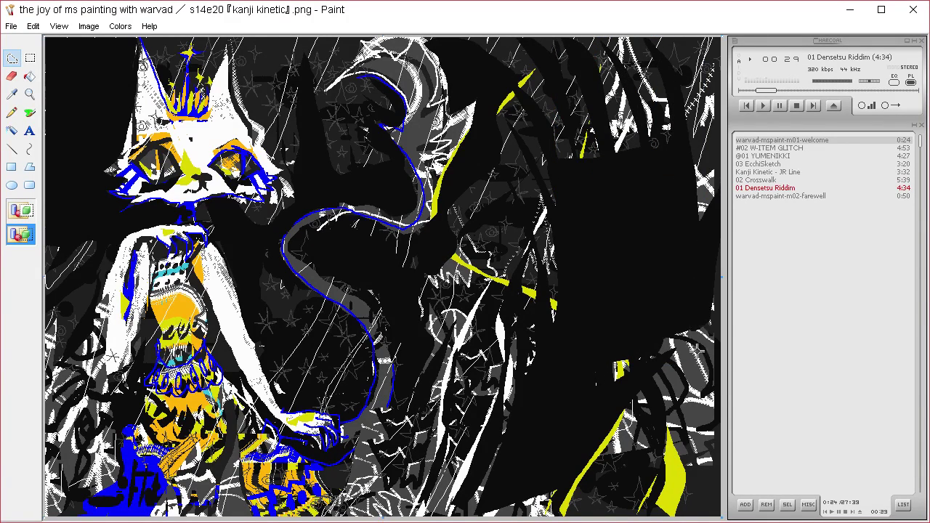
# Try a black leaf shape and a free-form copy of the pale plants over the large black area, and undo both.
pyautogui.moveTo(646, 370)
pyautogui.mouseDown()
pyautogui.moveTo(720, 333)
pyautogui.moveTo(664, 398)
pyautogui.moveTo(581, 415)
pyautogui.mouseUp()
pyautogui.press('Delete')
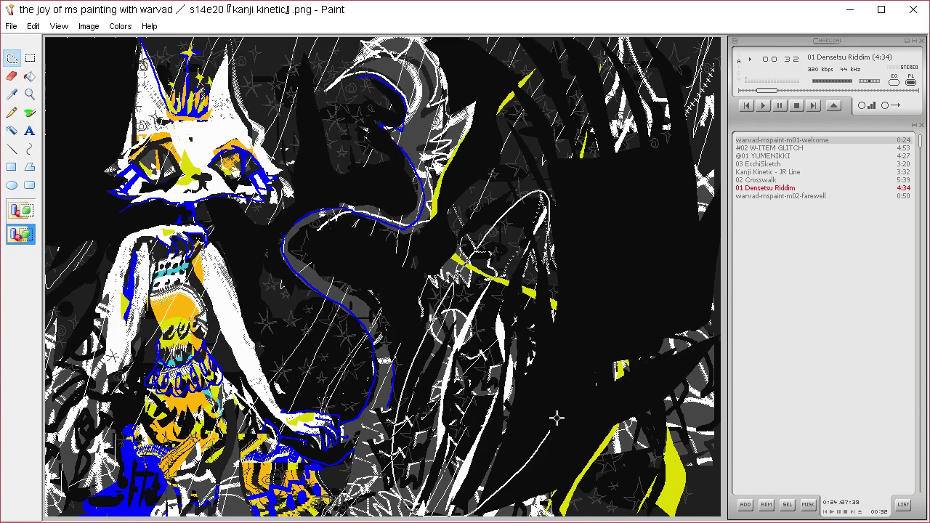
pyautogui.hotkey('ctrl', 'z')
pyautogui.hotkey('ctrl', 'z')
pyautogui.hotkey('ctrl', 'z')
pyautogui.hotkey('ctrl', 'z')
pyautogui.hotkey('ctrl', 'z')
pyautogui.hotkey('ctrl', 'z')
pyautogui.hotkey('ctrl', 'z')
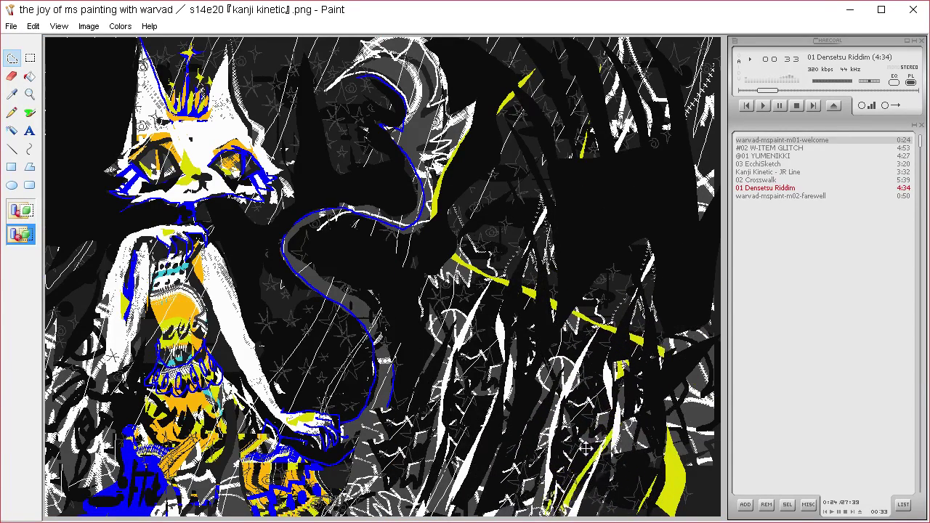
pyautogui.hotkey('ctrl', 'z')
pyautogui.hotkey('ctrl', 'z')
pyautogui.hotkey('ctrl', 'z')
pyautogui.hotkey('ctrl', 'z')
pyautogui.hotkey('ctrl', 'z')
pyautogui.hotkey('ctrl', 'z')
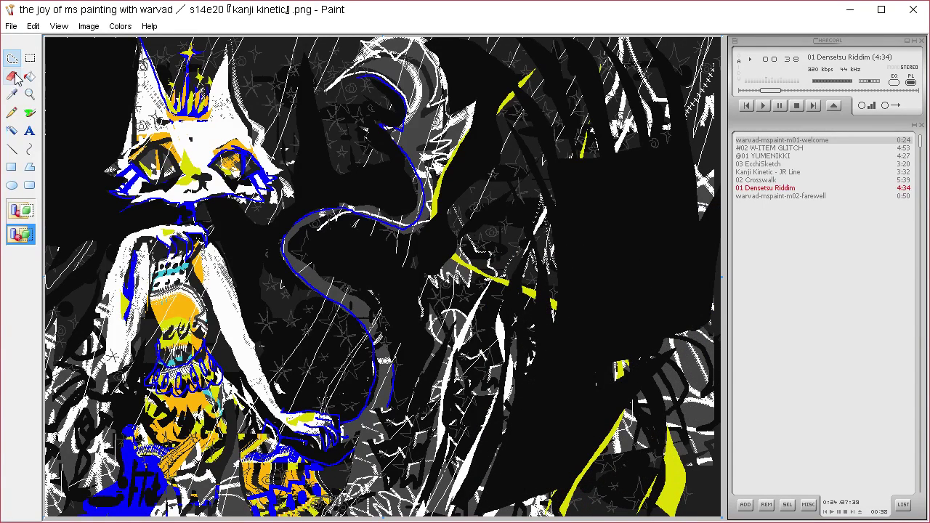
# Select the pale plants with a free-form outline of stems and flower heads and place several copies across the large black area.
pyautogui.moveTo(421, 472)
pyautogui.mouseDown()
pyautogui.moveTo(454, 325)
pyautogui.moveTo(472, 285)
pyautogui.moveTo(435, 449)
pyautogui.mouseUp()
pyautogui.moveTo(412, 498)
pyautogui.mouseDown()
pyautogui.moveTo(453, 442)
pyautogui.moveTo(486, 319)
pyautogui.moveTo(436, 485)
pyautogui.mouseUp()
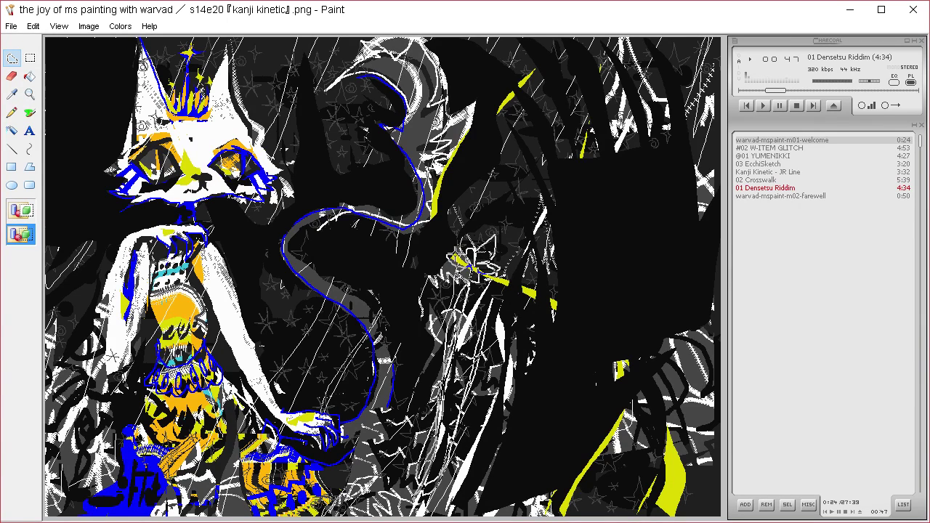
pyautogui.moveTo(473, 270)
pyautogui.mouseDown()
pyautogui.moveTo(439, 430)
pyautogui.moveTo(461, 424)
pyautogui.moveTo(499, 284)
pyautogui.mouseUp()
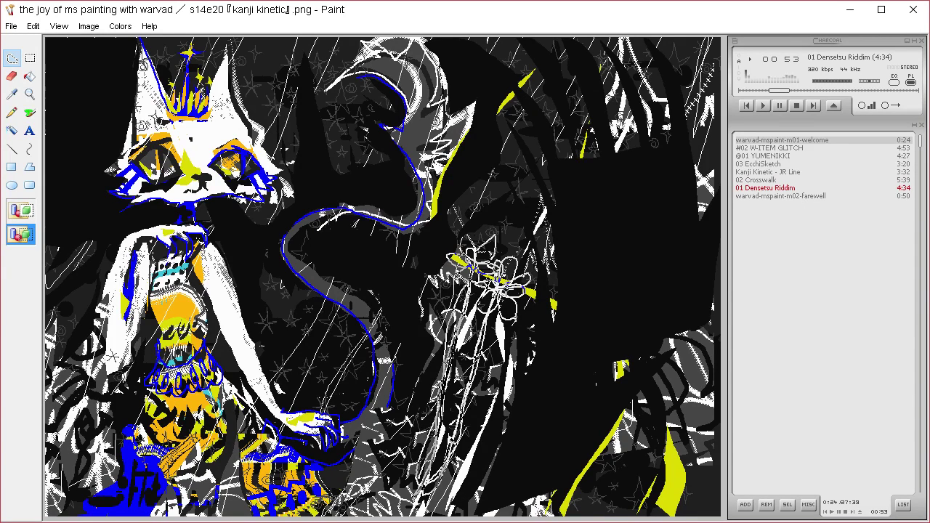
pyautogui.moveTo(485, 311); pyautogui.dragTo(461, 451)
pyautogui.moveTo(499, 284); pyautogui.dragTo(524, 320)
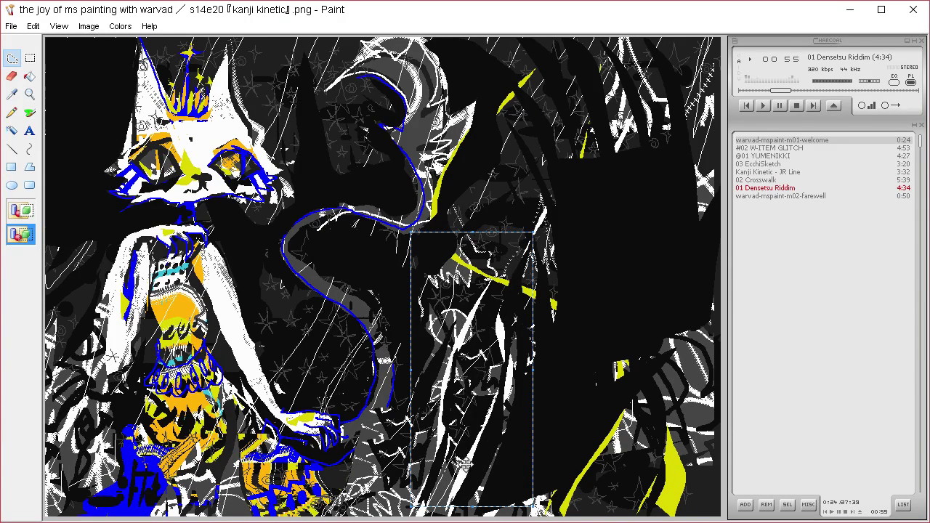
pyautogui.moveTo(459, 470)
pyautogui.keyDown('ctrl'); pyautogui.mouseDown()
pyautogui.moveTo(560, 463)
pyautogui.moveTo(570, 491)
pyautogui.moveTo(567, 430)
pyautogui.moveTo(649, 393)
pyautogui.moveTo(573, 390)
pyautogui.moveTo(491, 448)
pyautogui.moveTo(564, 390)
pyautogui.mouseUp(); pyautogui.keyUp('ctrl')
pyautogui.click(451, 209)
pyautogui.click(30, 60)
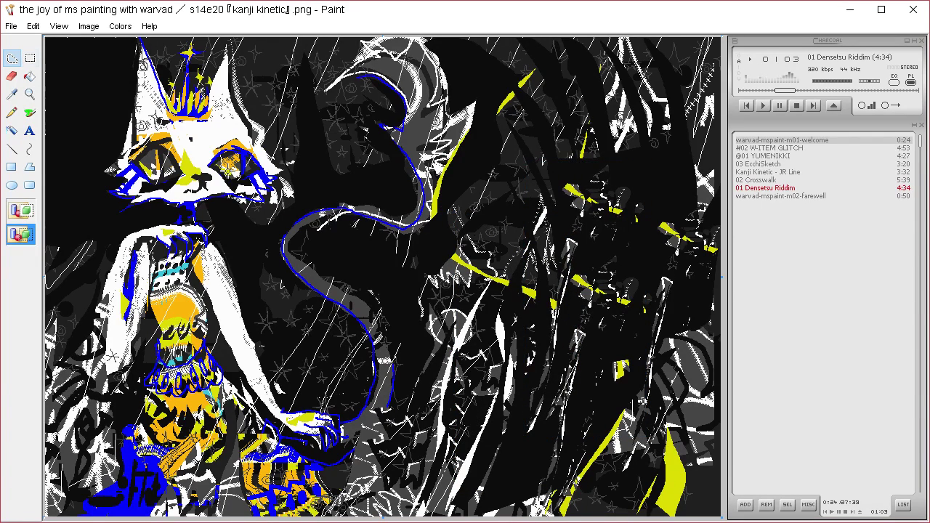
# Clear the backdrop outside the left ear and between the ears above the crown to black with free-form selections.
pyautogui.moveTo(163, 84)
pyautogui.mouseDown()
pyautogui.moveTo(140, 39)
pyautogui.moveTo(170, 102)
pyautogui.mouseUp()
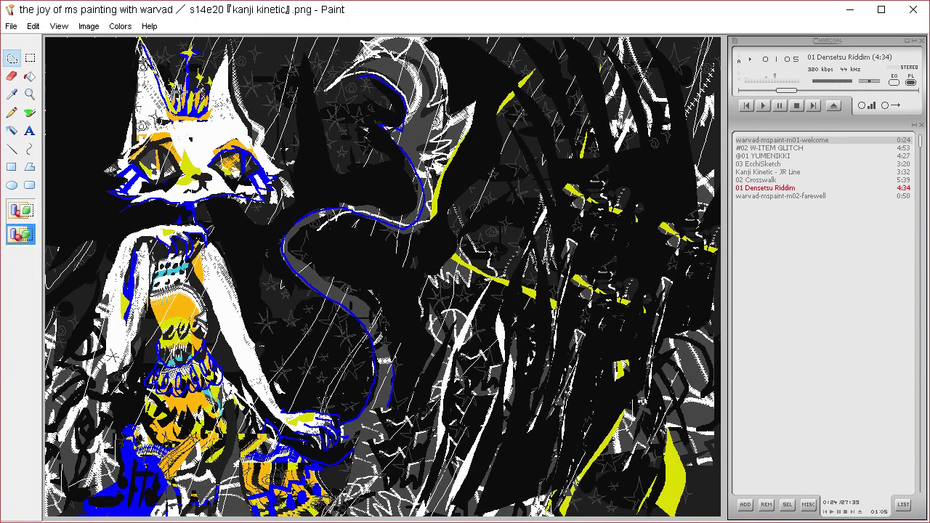
pyautogui.moveTo(193, 48); pyautogui.dragTo(190, 85)
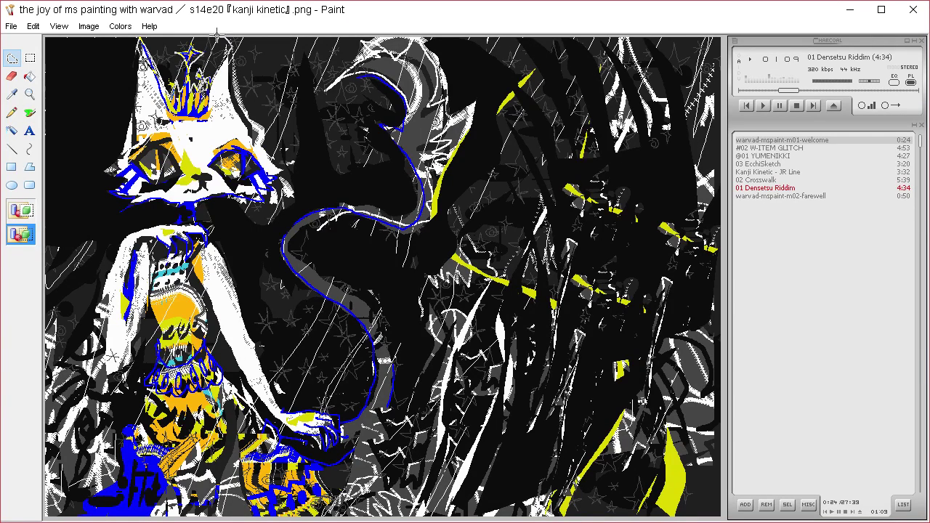
pyautogui.moveTo(172, 81); pyautogui.dragTo(172, 82)
pyautogui.press('Delete')
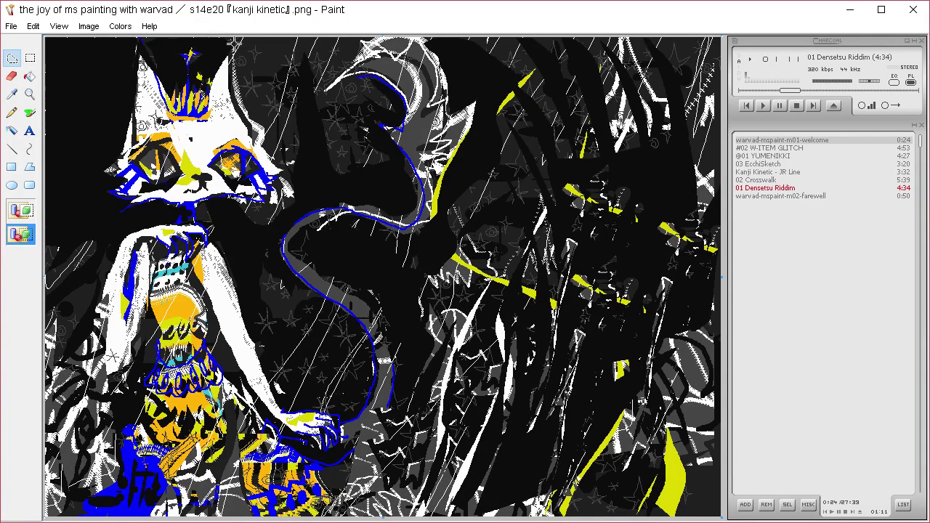
# Trim the edges of the cat's ears and the backdrop beside them with free-form black cuts, undoing unwanted cuts.
pyautogui.moveTo(160, 117); pyautogui.dragTo(147, 81)
pyautogui.moveTo(149, 126); pyautogui.dragTo(154, 124)
pyautogui.press('Delete')
pyautogui.hotkey('ctrl', 'z')
pyautogui.moveTo(276, 101)
pyautogui.mouseDown()
pyautogui.moveTo(250, 55)
pyautogui.moveTo(269, 106)
pyautogui.moveTo(279, 91)
pyautogui.moveTo(270, 102)
pyautogui.moveTo(147, 106)
pyautogui.moveTo(152, 112)
pyautogui.mouseUp()
pyautogui.press('Delete')
pyautogui.hotkey('ctrl', 'z')
pyautogui.press('Delete')
pyautogui.click(294, 87)
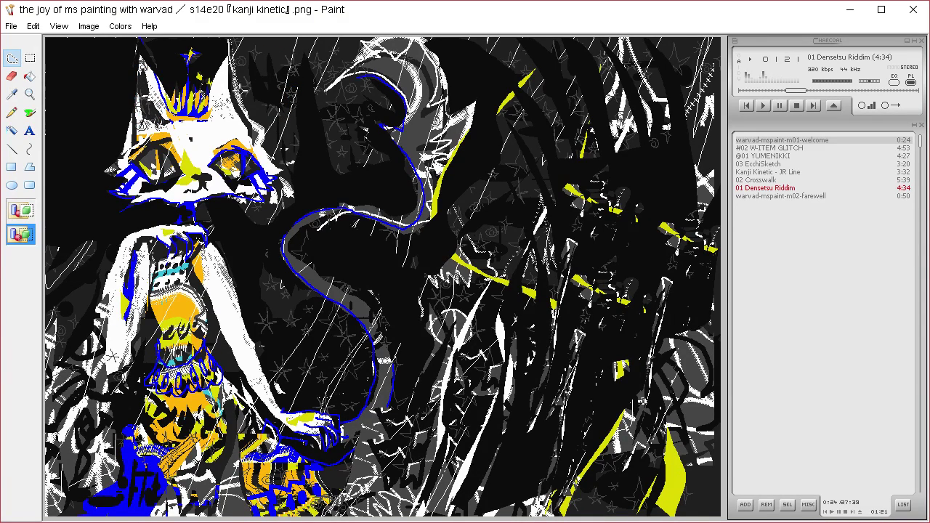
# Clear the backdrop between the right ear and the curled tail tip to black along a wavy free-form outline.
pyautogui.moveTo(273, 157)
pyautogui.mouseDown()
pyautogui.moveTo(380, 137)
pyautogui.moveTo(321, 93)
pyautogui.mouseUp()
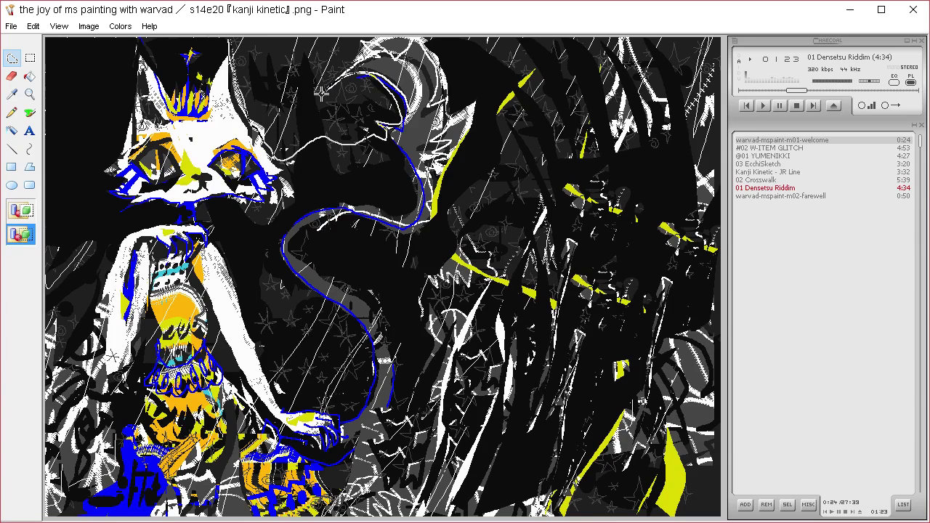
pyautogui.moveTo(346, 39); pyautogui.dragTo(248, 42)
pyautogui.press('Delete')
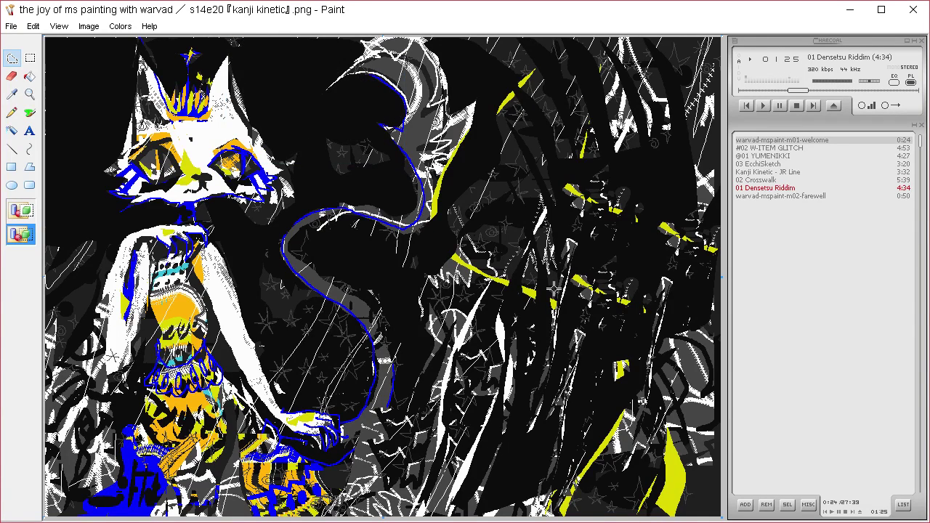
# Trim the fringe and backdrop beside the right cheek, and place a free-form dark piece over the dress's waist.
pyautogui.moveTo(227, 200); pyautogui.dragTo(277, 200)
pyautogui.moveTo(257, 129); pyautogui.dragTo(227, 206)
pyautogui.moveTo(293, 202); pyautogui.dragTo(211, 348)
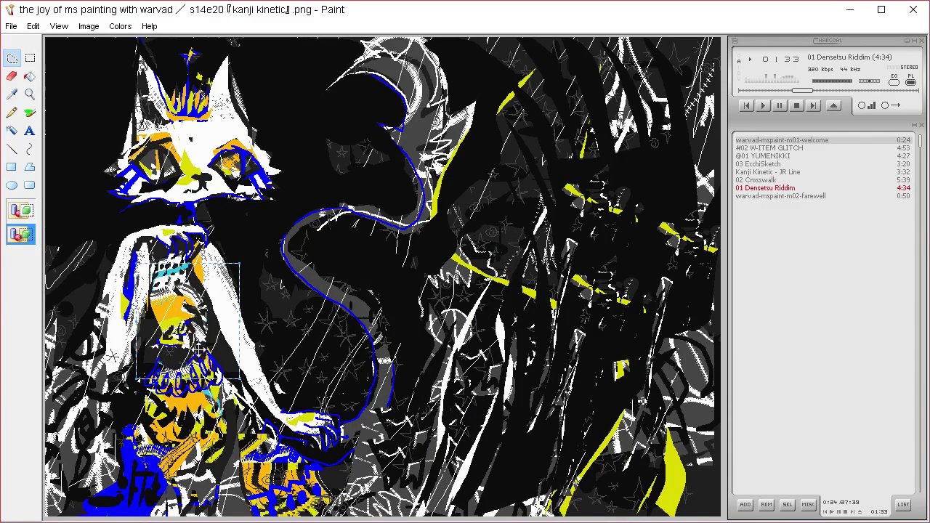
pyautogui.click(225, 421)
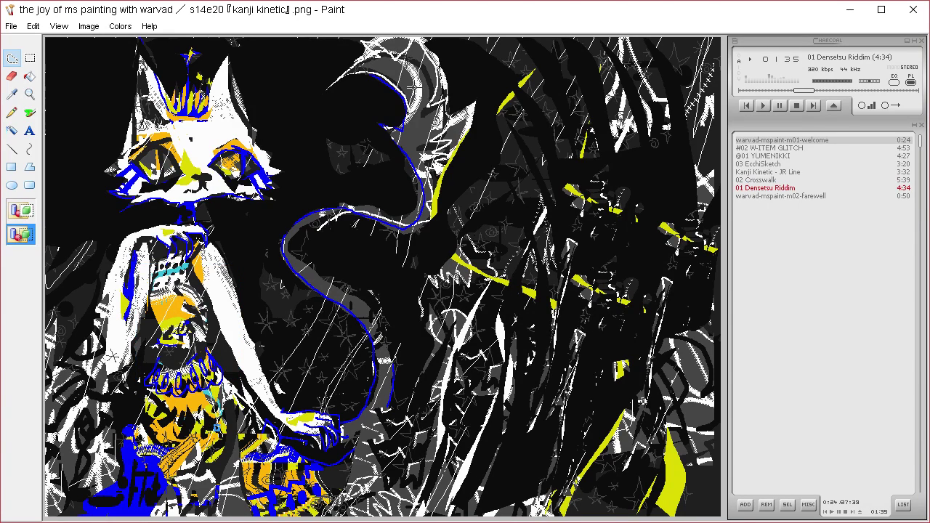
# Black out the blades and plants right of the tail with free-form selections, moving plant pieces to the backdrop's upper edge and lower right.
pyautogui.moveTo(470, 59)
pyautogui.mouseDown()
pyautogui.moveTo(448, 33)
pyautogui.moveTo(517, 83)
pyautogui.moveTo(485, 63)
pyautogui.mouseUp()
pyautogui.moveTo(507, 64); pyautogui.dragTo(304, 131)
pyautogui.moveTo(585, 91)
pyautogui.mouseDown()
pyautogui.moveTo(541, 77)
pyautogui.moveTo(585, 116)
pyautogui.mouseUp()
pyautogui.moveTo(576, 103)
pyautogui.mouseDown()
pyautogui.moveTo(465, 149)
pyautogui.moveTo(109, 96)
pyautogui.mouseUp()
pyautogui.moveTo(113, 48)
pyautogui.mouseDown()
pyautogui.moveTo(75, 63)
pyautogui.moveTo(68, 205)
pyautogui.moveTo(66, 174)
pyautogui.moveTo(523, 153)
pyautogui.moveTo(585, 266)
pyautogui.moveTo(685, 301)
pyautogui.mouseUp()
pyautogui.moveTo(542, 234)
pyautogui.mouseDown()
pyautogui.moveTo(508, 305)
pyautogui.moveTo(533, 268)
pyautogui.mouseUp()
pyautogui.moveTo(479, 284)
pyautogui.mouseDown()
pyautogui.moveTo(523, 61)
pyautogui.moveTo(536, 49)
pyautogui.mouseUp()
pyautogui.click(686, 102)
pyautogui.moveTo(683, 100); pyautogui.dragTo(667, 145)
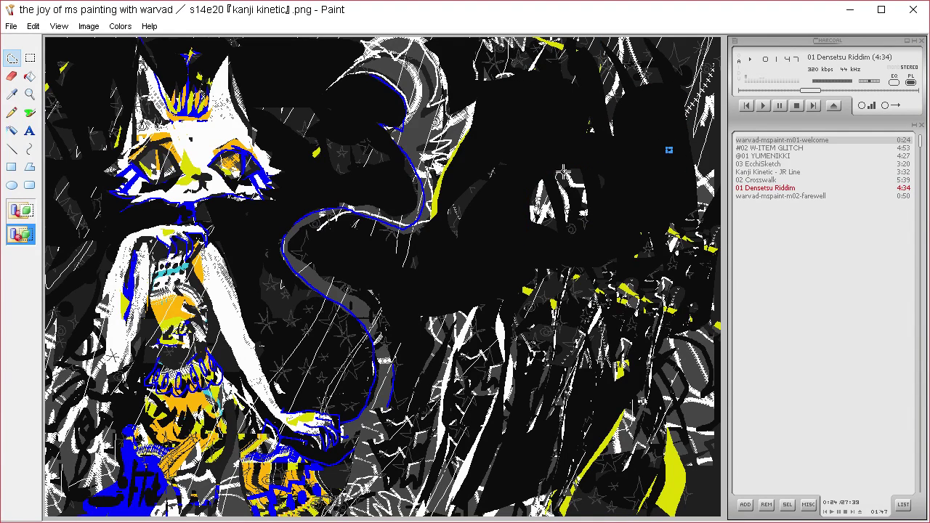
# Cut the pale plant patch in the black area into small free-form fragments and scatter them around it.
pyautogui.moveTo(546, 209); pyautogui.dragTo(531, 145)
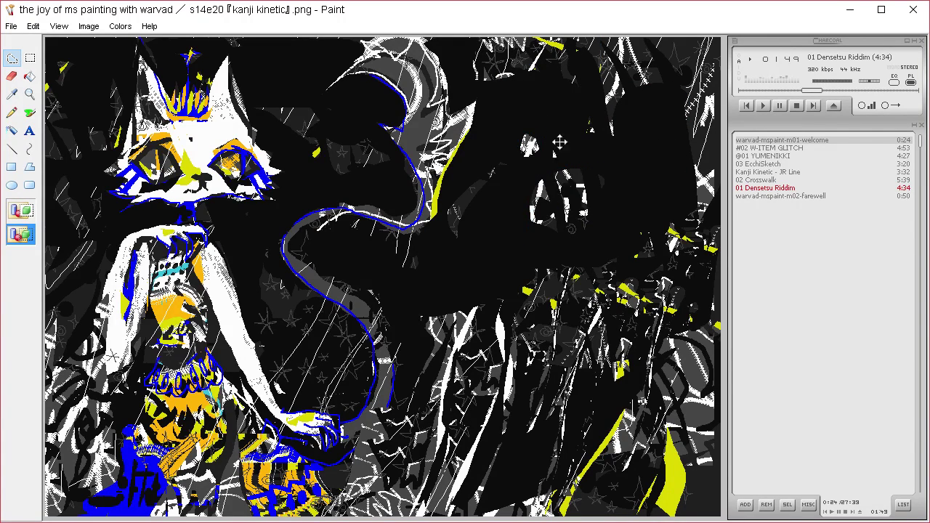
pyautogui.moveTo(581, 195)
pyautogui.mouseDown()
pyautogui.moveTo(629, 197)
pyautogui.moveTo(583, 216)
pyautogui.moveTo(615, 234)
pyautogui.moveTo(533, 232)
pyautogui.moveTo(534, 200)
pyautogui.moveTo(495, 217)
pyautogui.moveTo(548, 218)
pyautogui.moveTo(536, 260)
pyautogui.moveTo(462, 205)
pyautogui.moveTo(426, 276)
pyautogui.moveTo(466, 216)
pyautogui.moveTo(466, 278)
pyautogui.mouseUp()
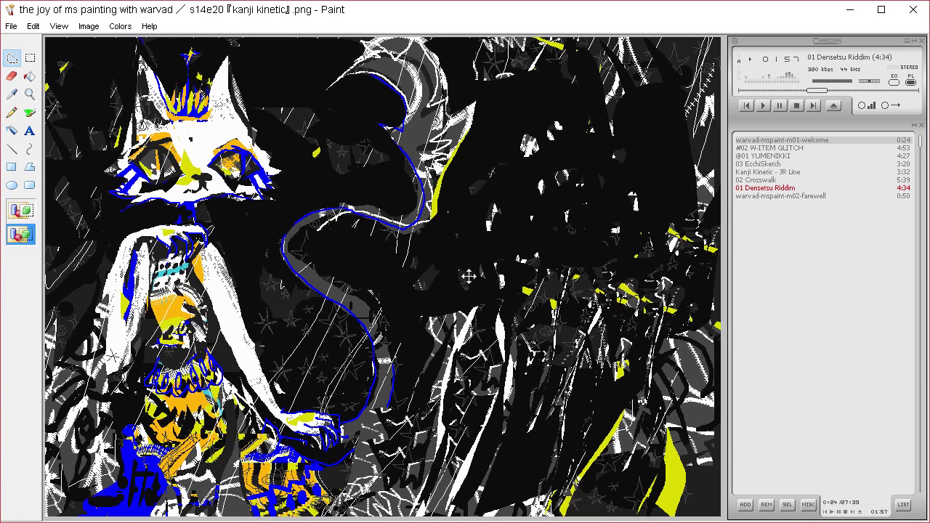